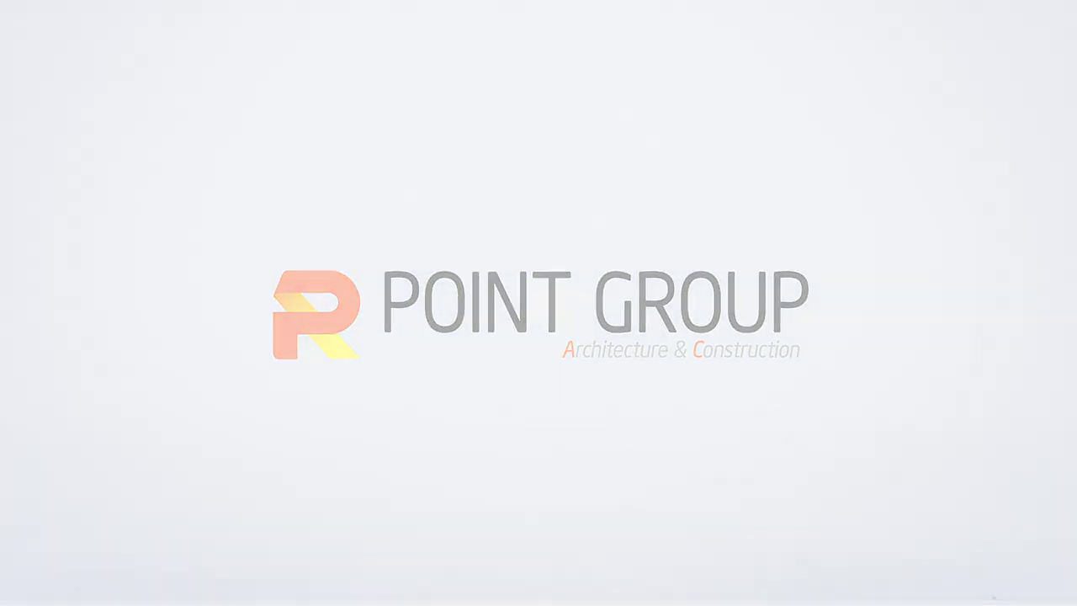
- Zoom in on the gutter floor in the 3D view of RSTR-230.rvt
{"action": "scroll", "coordinate": [724, 353], "scroll_direction": "down", "scroll_amount": 3}
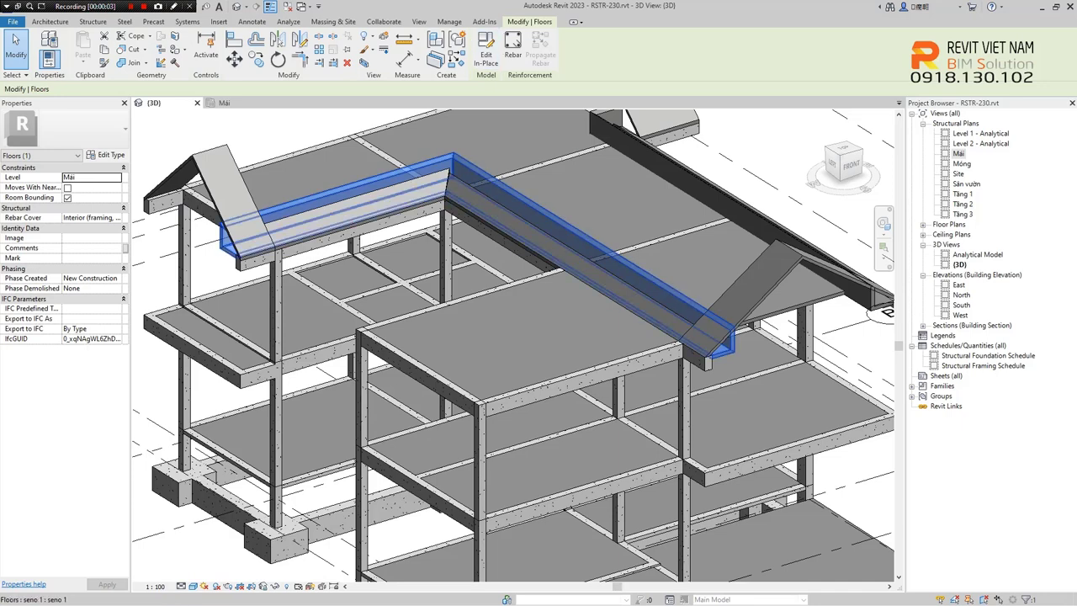
- Open the gutter floor's in-place sweep for editing and start picking a new path
{"action": "scroll", "coordinate": [724, 353], "scroll_direction": "up", "scroll_amount": 3}
{"action": "left_click", "coordinate": [486, 52]}
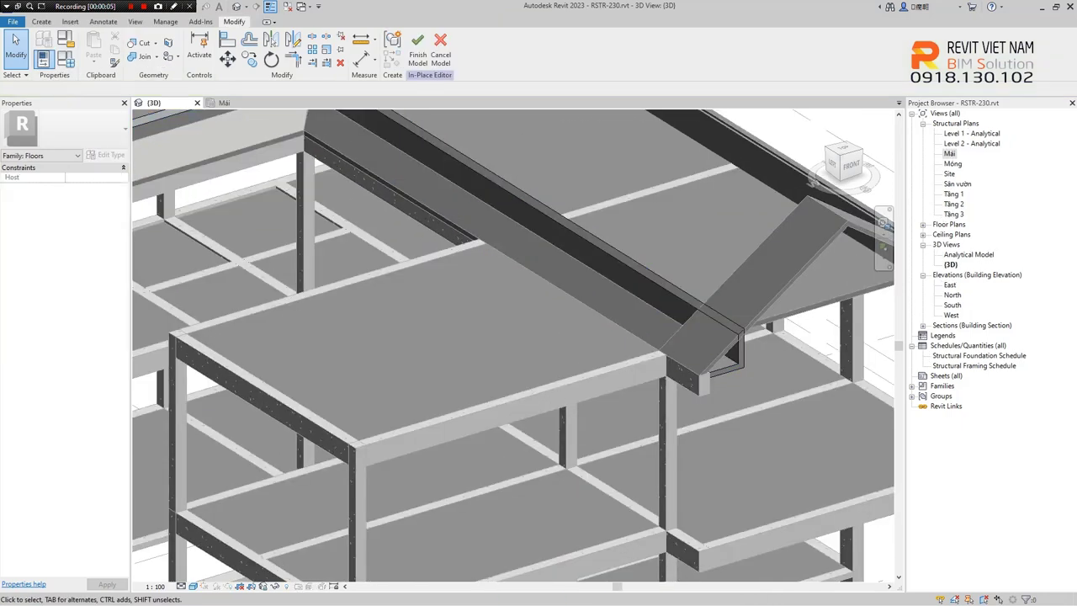
{"action": "left_click", "coordinate": [538, 215]}
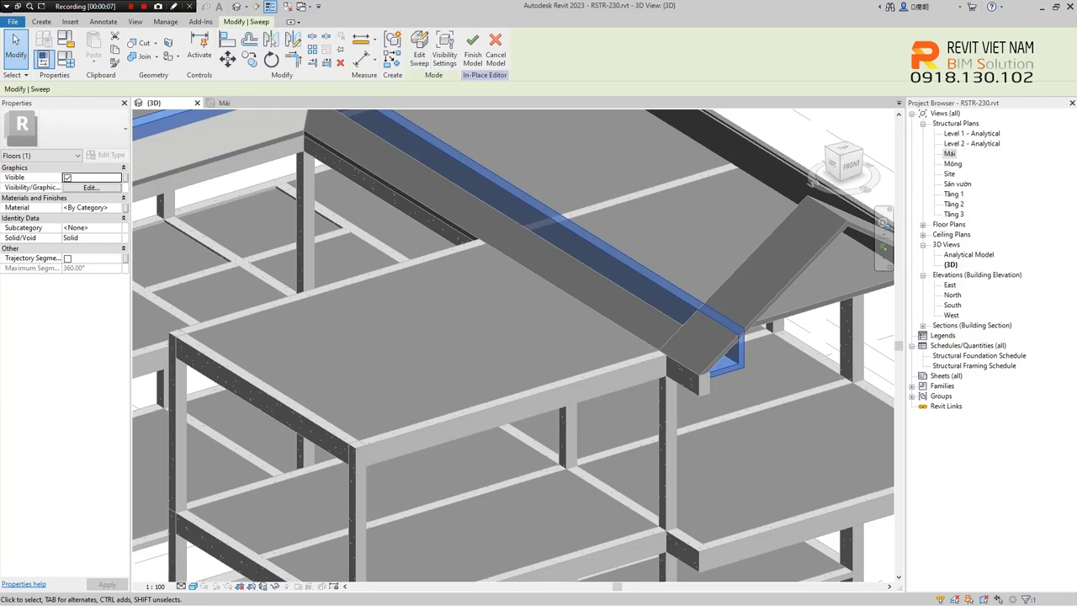
{"action": "left_click", "coordinate": [419, 51]}
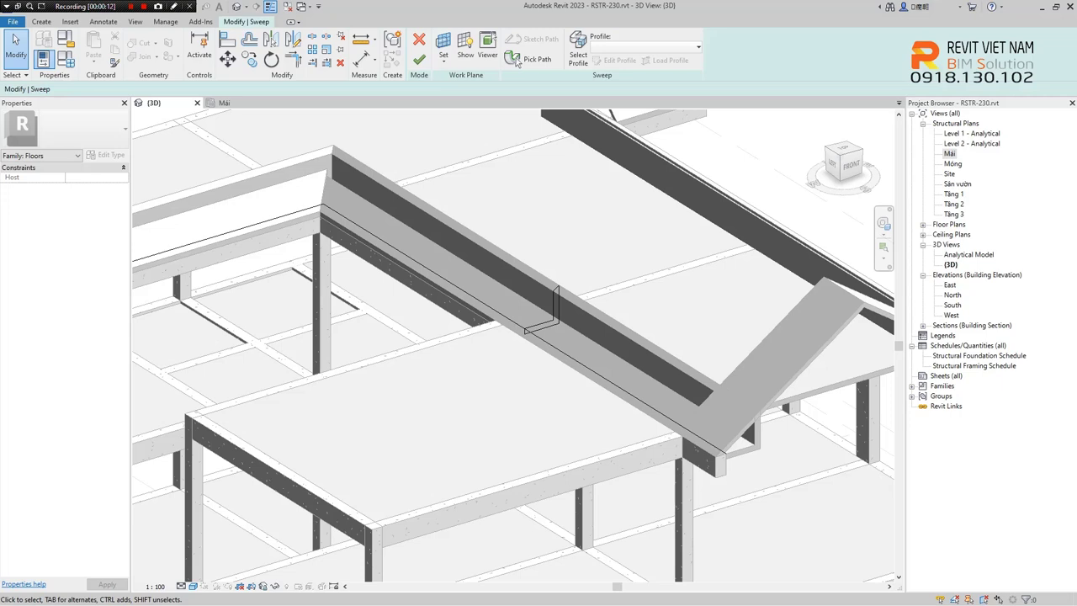
{"action": "left_click", "coordinate": [530, 59]}
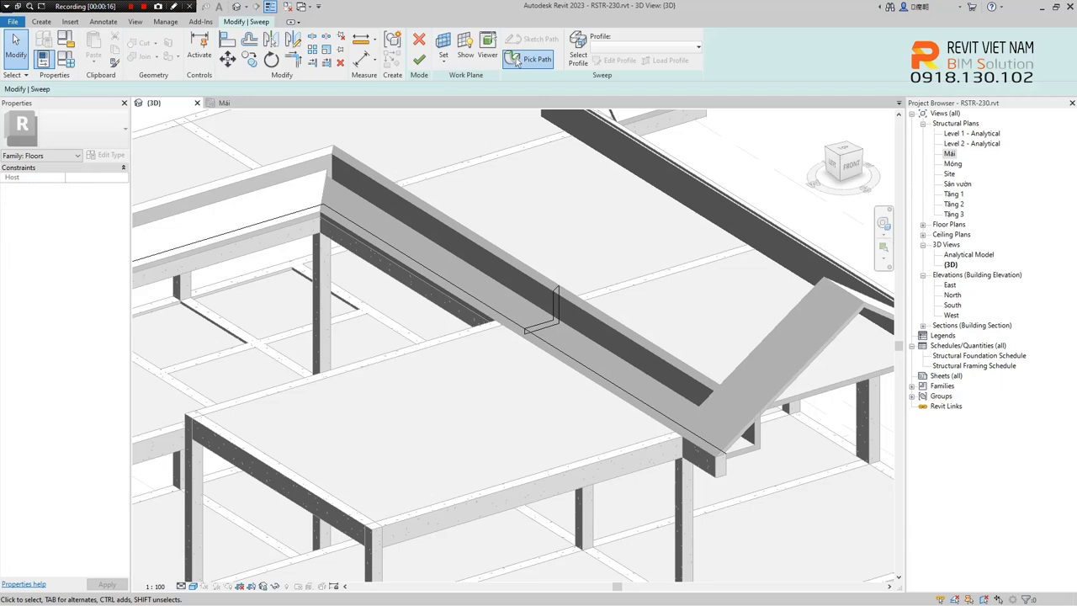
{"action": "left_click", "coordinate": [530, 59]}
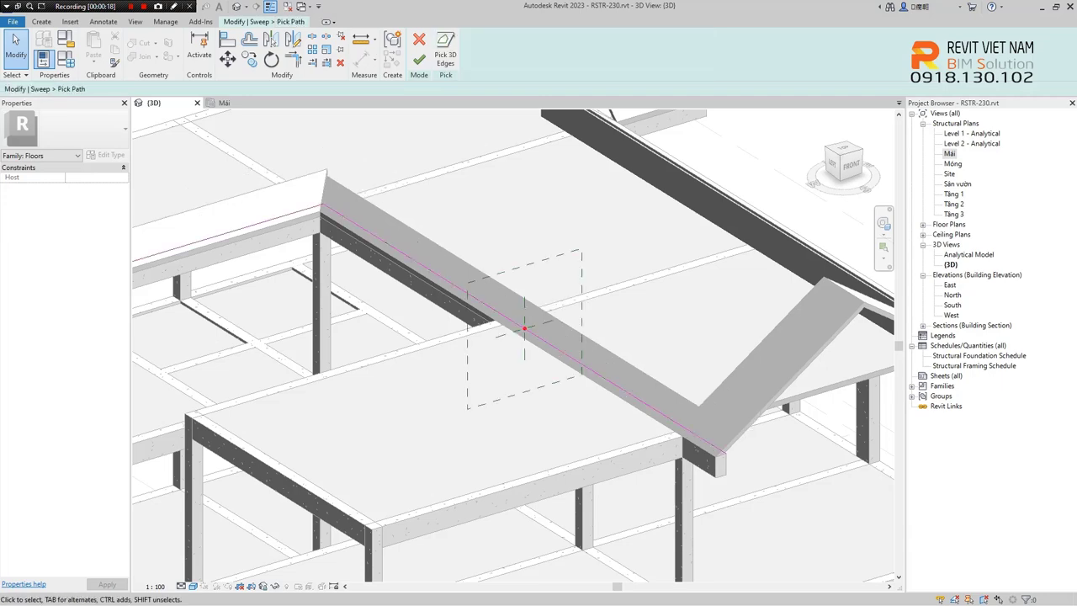
- Pick additional sloped roof slab edges as the gutter sweep path and finish the path
{"action": "middle_click_drag", "start_coordinate": [505, 320], "coordinate": [562, 316], "text": "shift"}
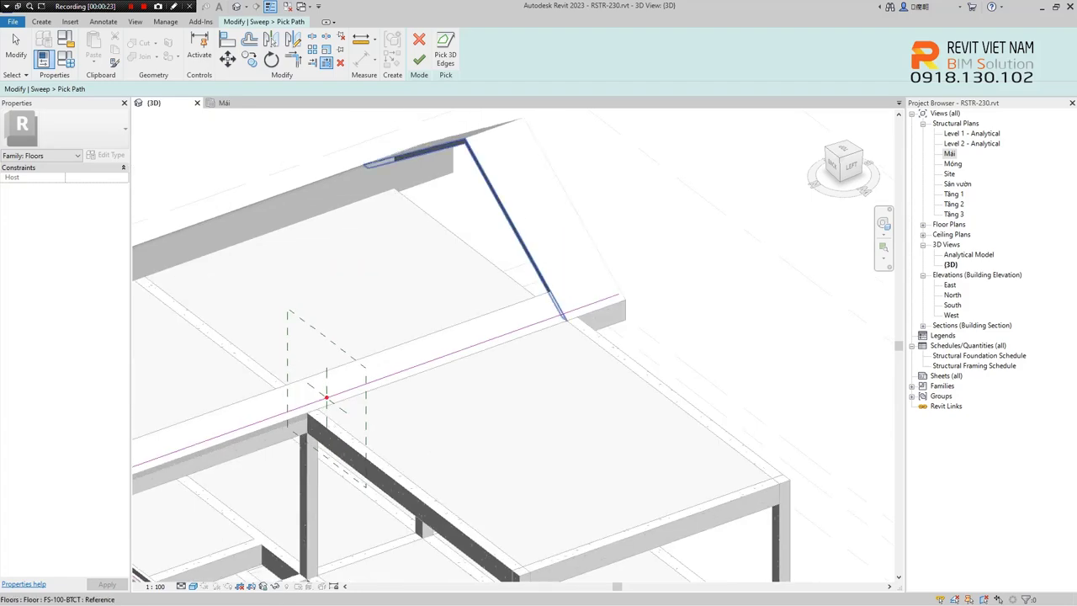
{"action": "scroll", "coordinate": [562, 316], "scroll_direction": "down", "scroll_amount": 3}
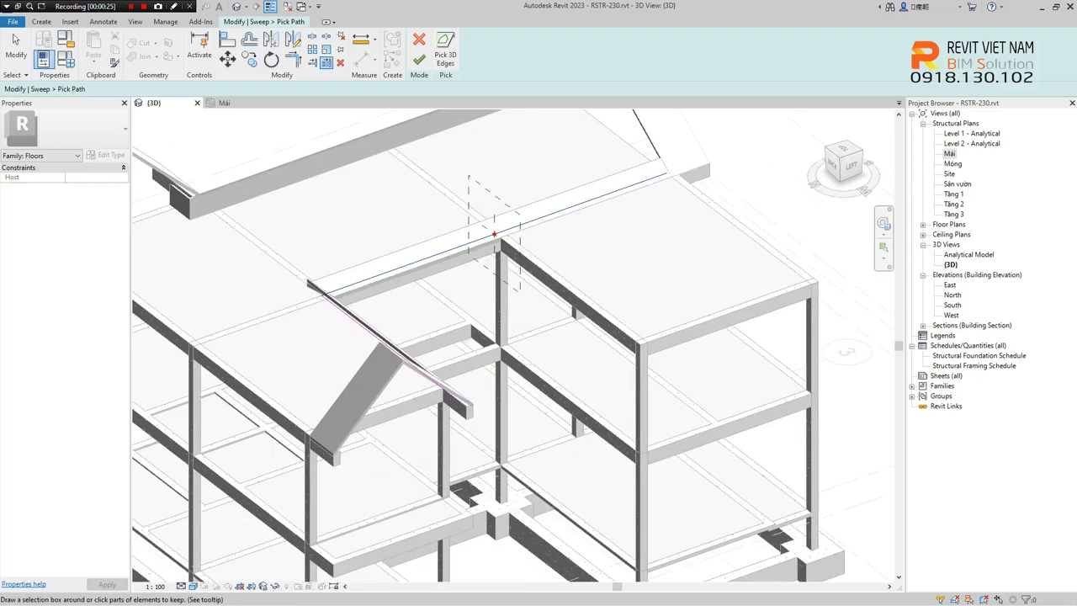
{"action": "middle_click_drag", "start_coordinate": [562, 316], "coordinate": [656, 320], "text": "shift"}
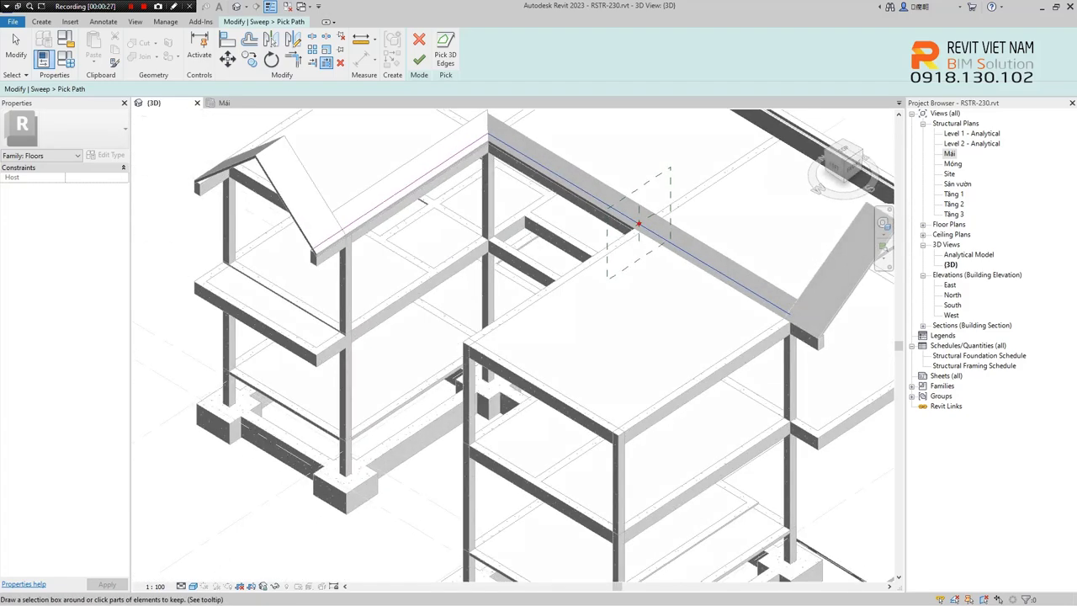
{"action": "scroll", "coordinate": [639, 223], "scroll_direction": "up", "scroll_amount": 3}
{"action": "middle_click_drag", "start_coordinate": [745, 373], "coordinate": [784, 408], "text": "shift"}
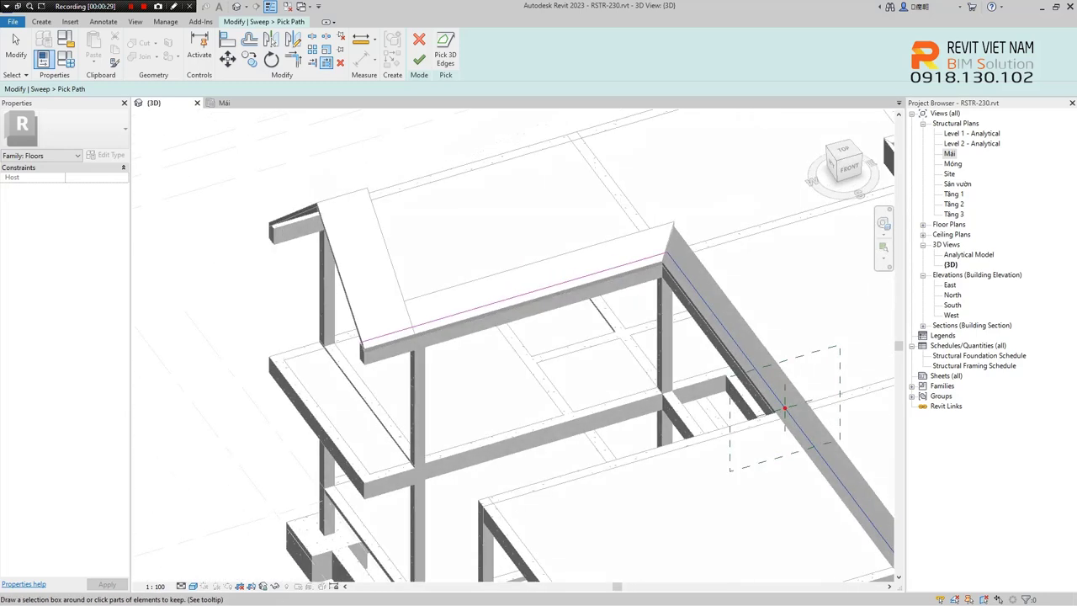
{"action": "scroll", "coordinate": [411, 234], "scroll_direction": "up", "scroll_amount": 3}
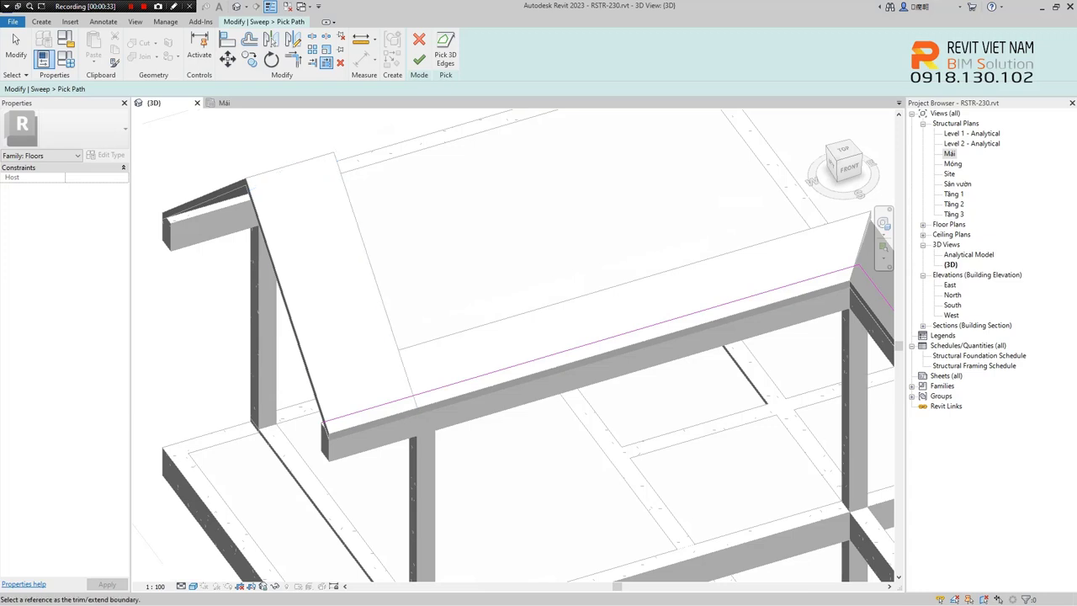
{"action": "middle_click_drag", "start_coordinate": [395, 336], "coordinate": [471, 277], "text": "shift"}
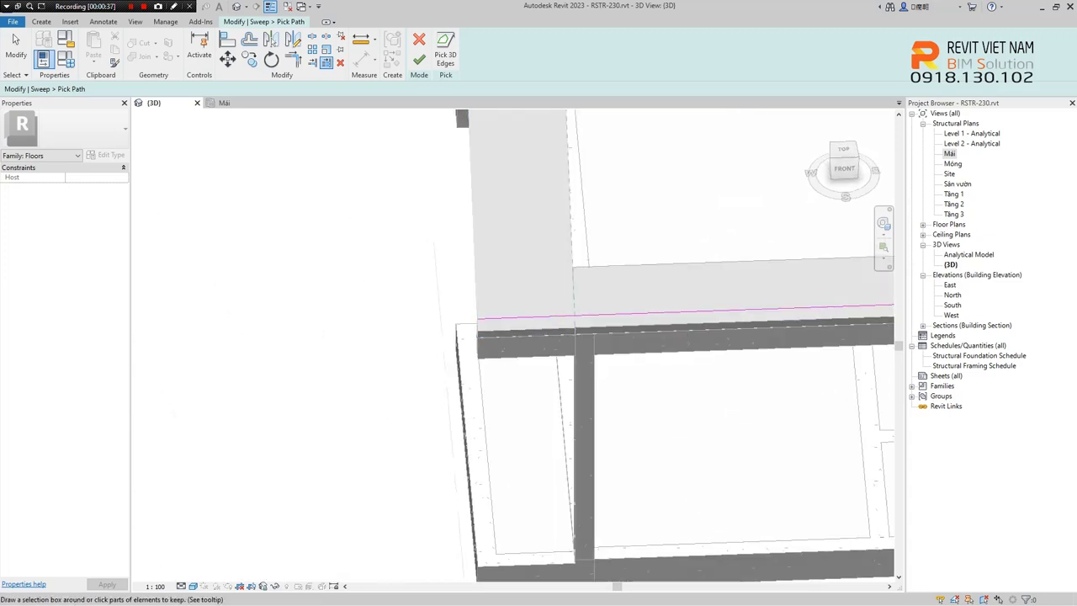
{"action": "mouse_move", "coordinate": [513, 345]}
{"action": "middle_mouse_down", "text": "shift"}
{"action": "mouse_move", "coordinate": [589, 303]}
{"action": "mouse_move", "coordinate": [414, 351]}
{"action": "middle_mouse_up", "text": "shift"}
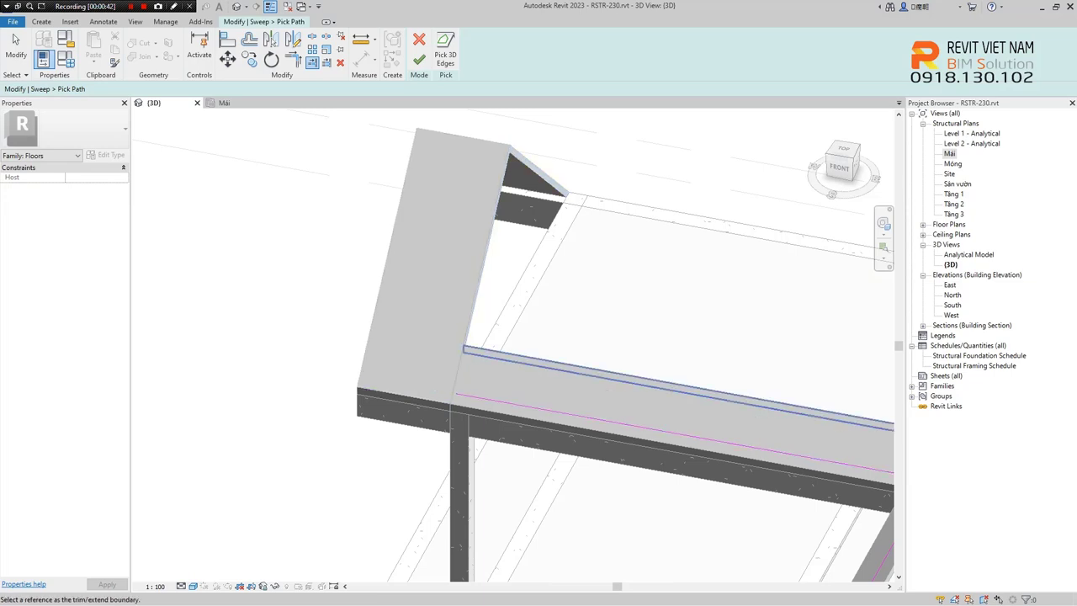
{"action": "left_click", "coordinate": [419, 60]}
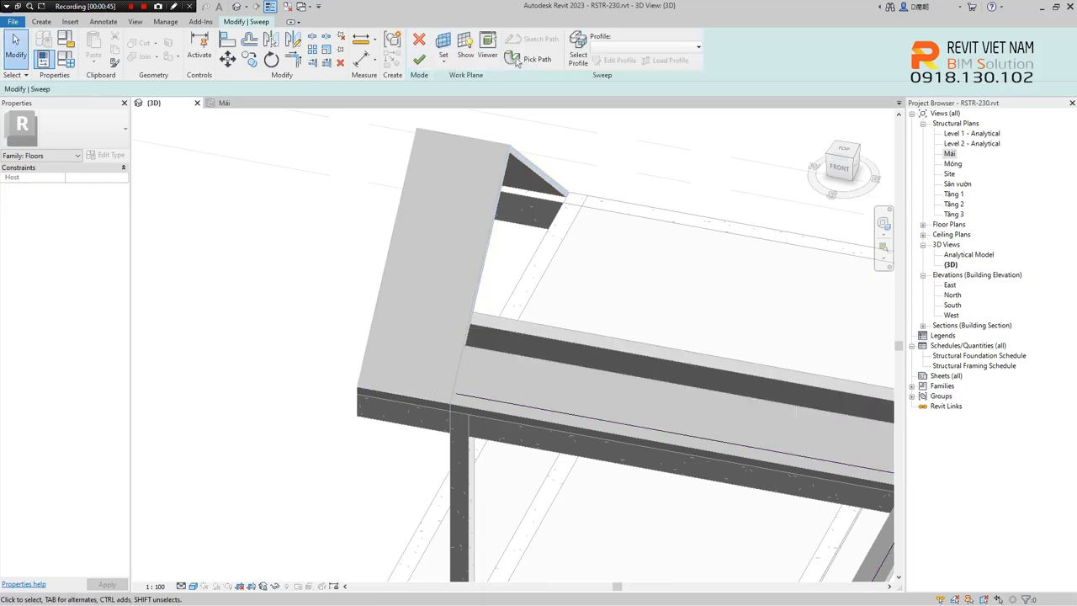
- Finish the sweep edit and orbit to check the new gutter all round
{"action": "left_click", "coordinate": [419, 60]}
{"action": "middle_click_drag", "start_coordinate": [505, 379], "coordinate": [656, 362], "text": "shift"}
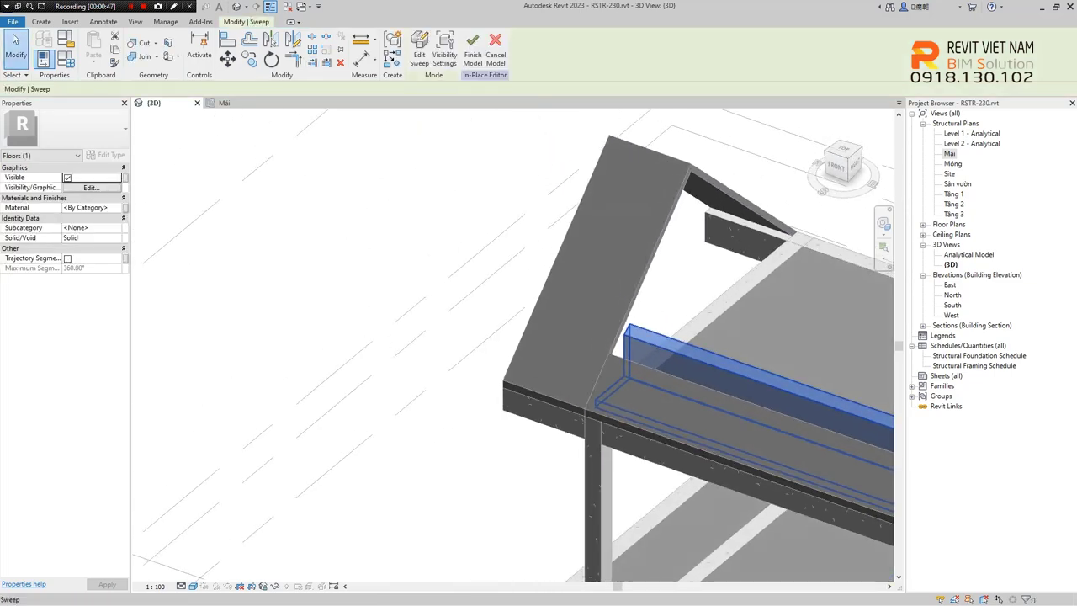
{"action": "mouse_move", "coordinate": [513, 379]}
{"action": "middle_mouse_down", "text": "shift"}
{"action": "mouse_move", "coordinate": [379, 379]}
{"action": "mouse_move", "coordinate": [337, 362]}
{"action": "middle_mouse_up", "text": "shift"}
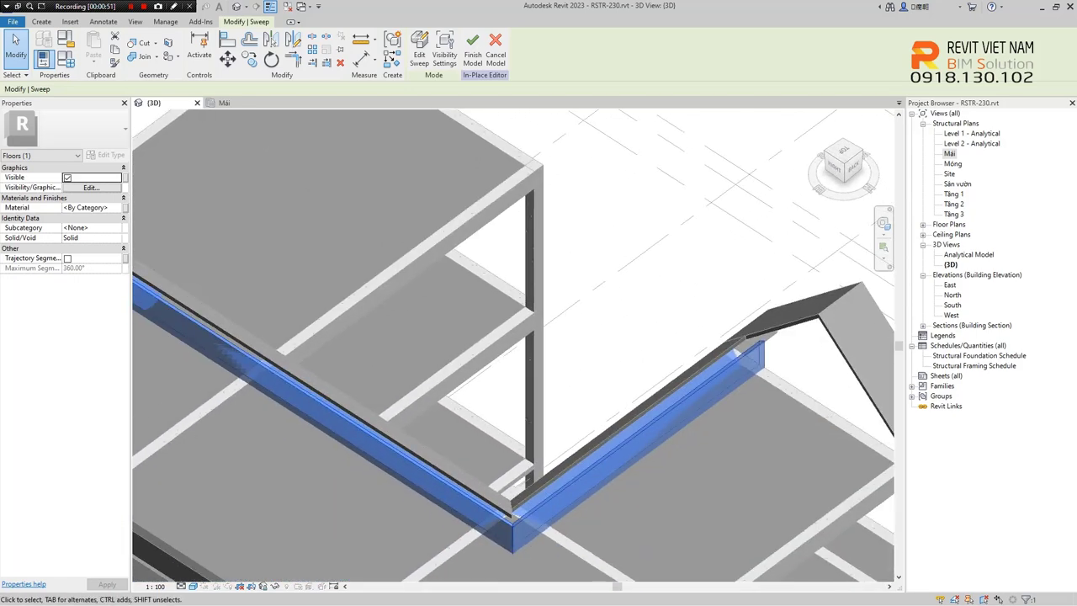
- Finish the in-place gutter model and review it along the roof edges
{"action": "left_click", "coordinate": [472, 52]}
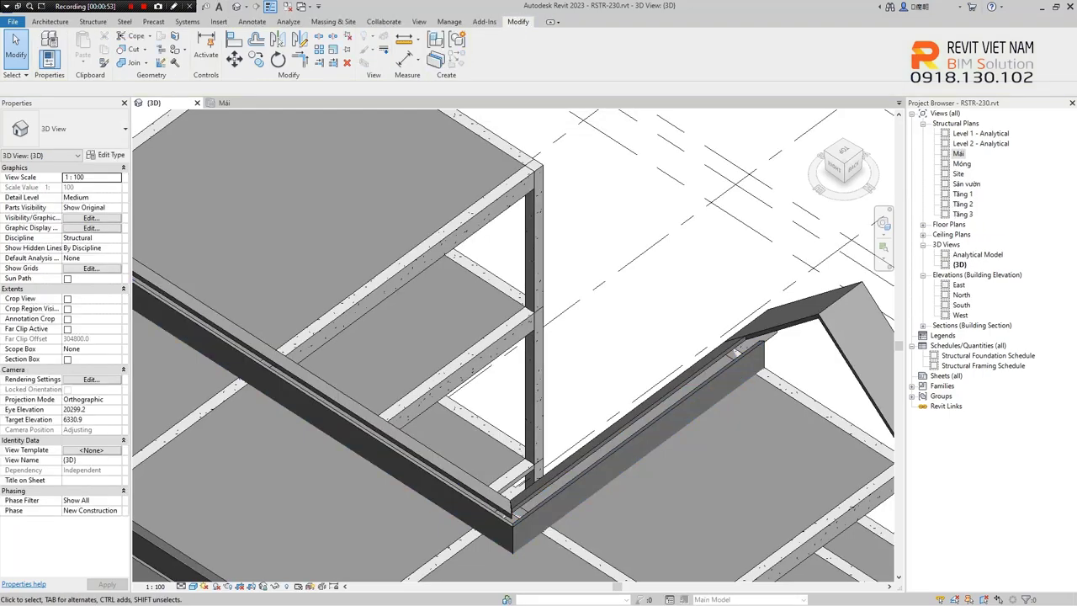
{"action": "mouse_move", "coordinate": [337, 185]}
{"action": "middle_mouse_down", "text": "shift"}
{"action": "mouse_move", "coordinate": [273, 199]}
{"action": "mouse_move", "coordinate": [155, 199]}
{"action": "mouse_move", "coordinate": [640, 420]}
{"action": "mouse_move", "coordinate": [588, 396]}
{"action": "mouse_move", "coordinate": [622, 421]}
{"action": "mouse_move", "coordinate": [629, 454]}
{"action": "mouse_move", "coordinate": [539, 353]}
{"action": "middle_mouse_up", "text": "shift"}
{"action": "scroll", "coordinate": [623, 412], "scroll_direction": "down", "scroll_amount": 3}
{"action": "scroll", "coordinate": [589, 395], "scroll_direction": "up", "scroll_amount": 2}
{"action": "scroll", "coordinate": [539, 353], "scroll_direction": "up", "scroll_amount": 2}
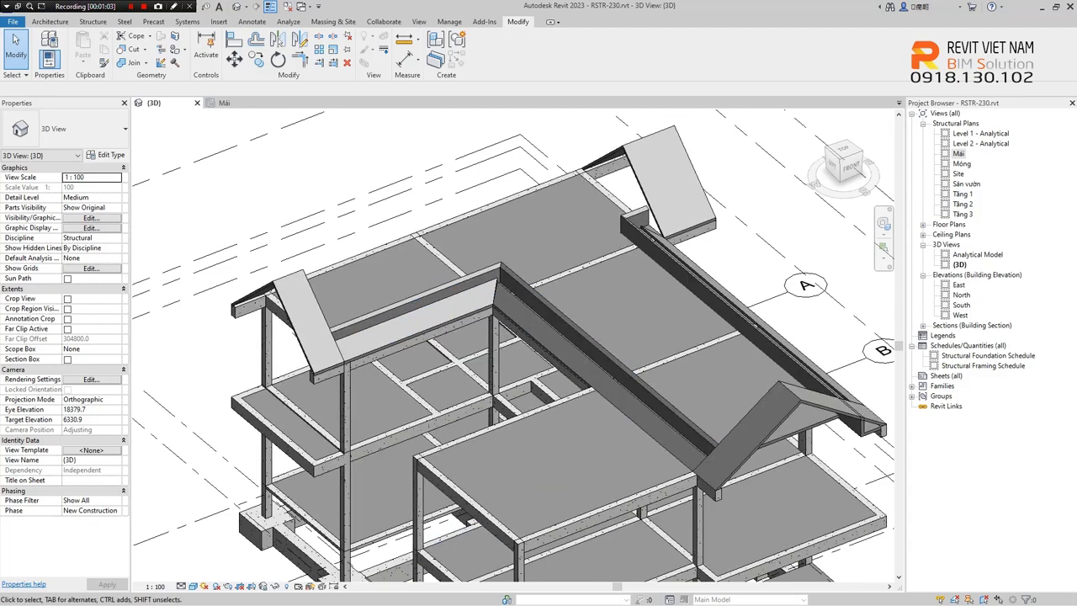
{"action": "key", "text": "super"}
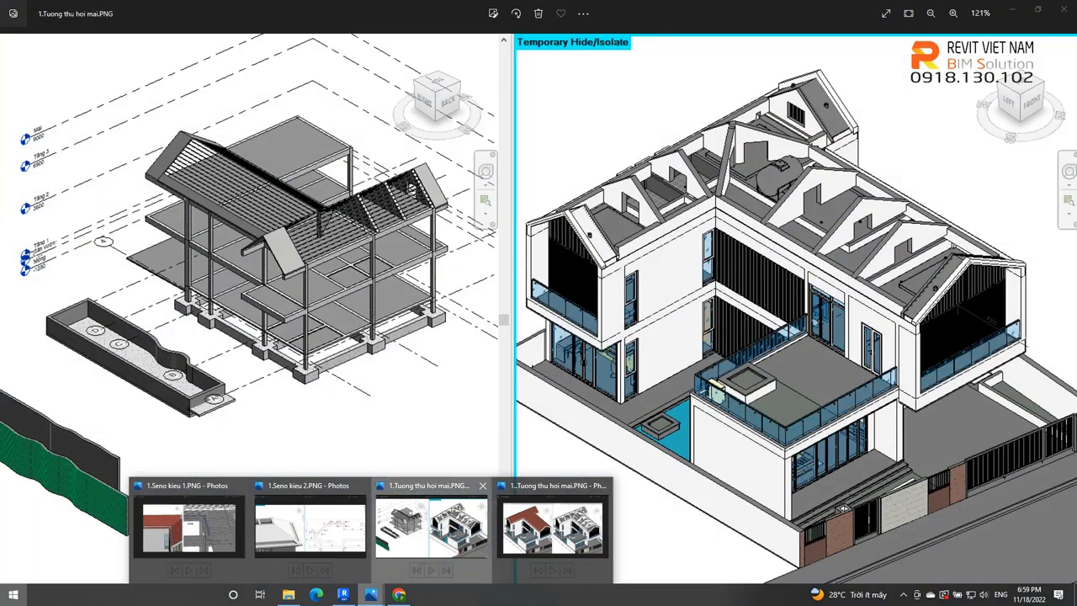
{"action": "left_click", "coordinate": [431, 526]}
{"action": "scroll", "coordinate": [307, 202], "scroll_direction": "up", "scroll_amount": 3}
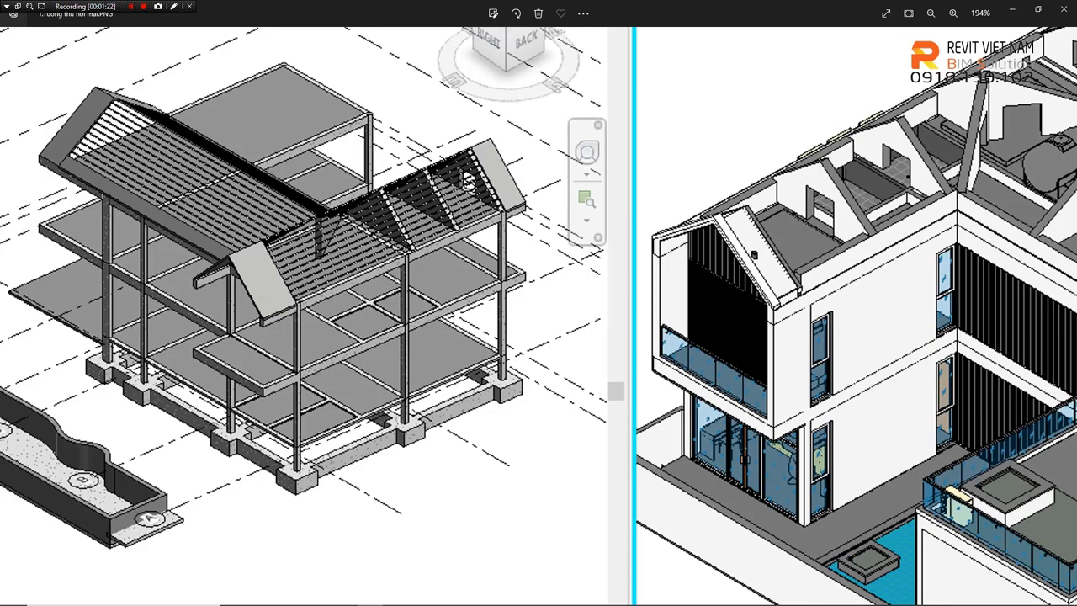
{"action": "scroll", "coordinate": [213, 228], "scroll_direction": "up", "scroll_amount": 2}
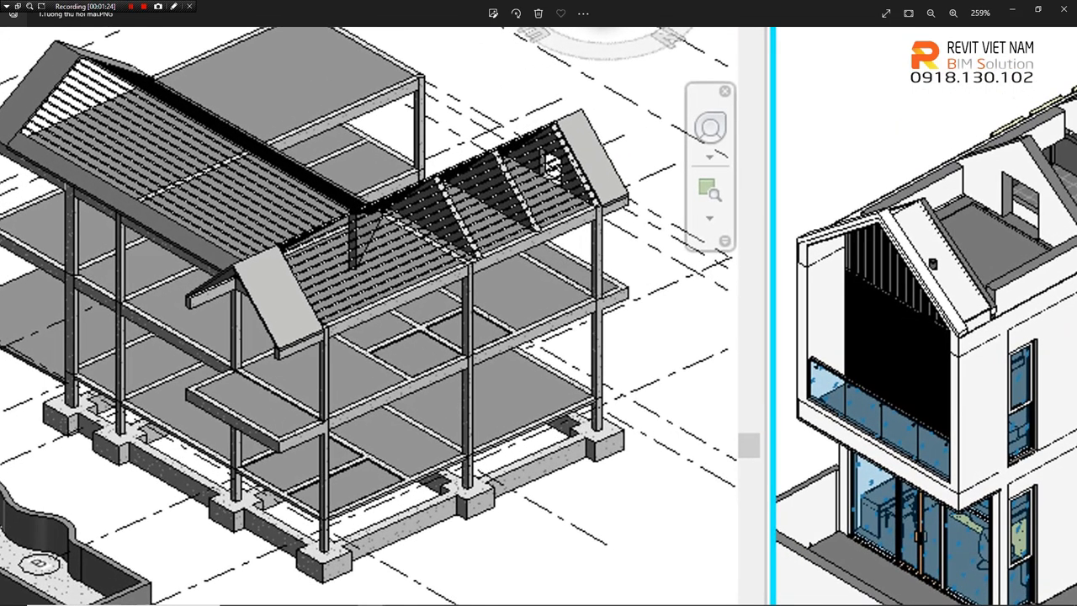
{"action": "left_click_drag", "start_coordinate": [337, 302], "coordinate": [367, 338]}
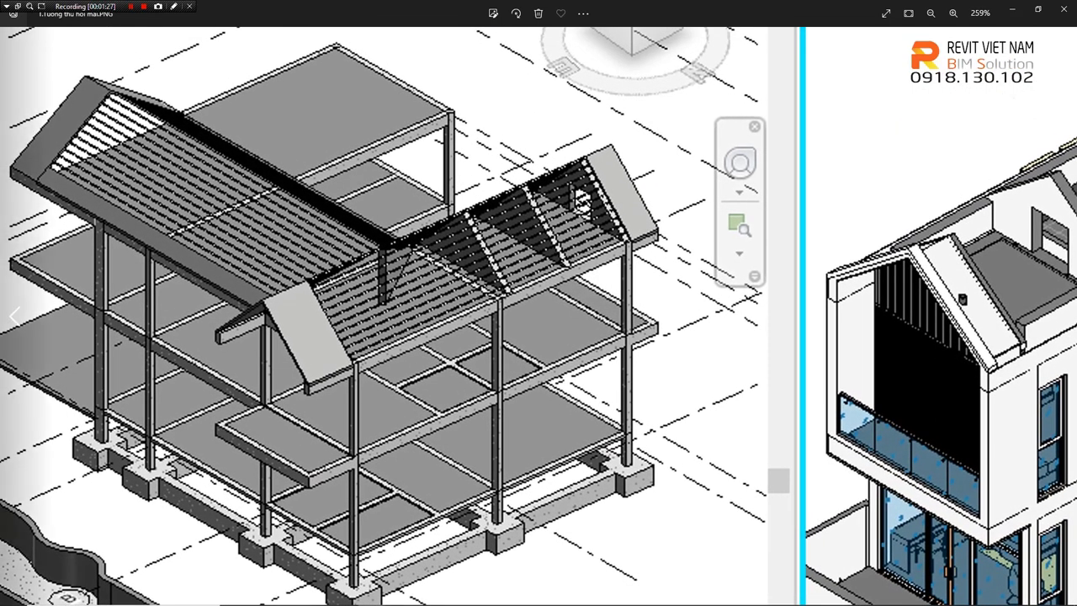
{"action": "scroll", "coordinate": [539, 317], "scroll_direction": "down", "scroll_amount": 2}
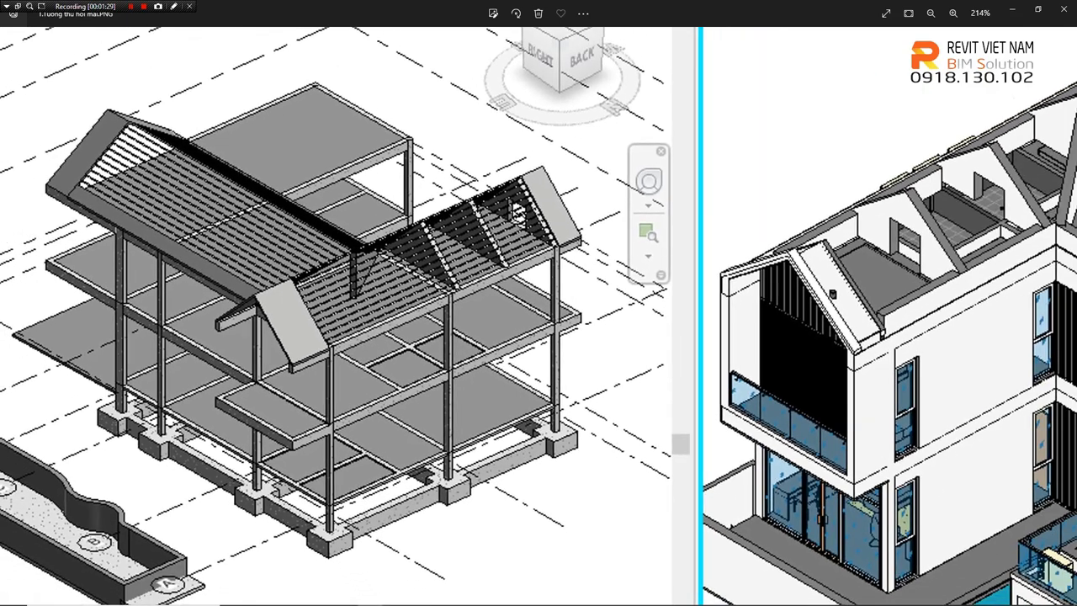
{"action": "scroll", "coordinate": [588, 179], "scroll_direction": "down", "scroll_amount": 1}
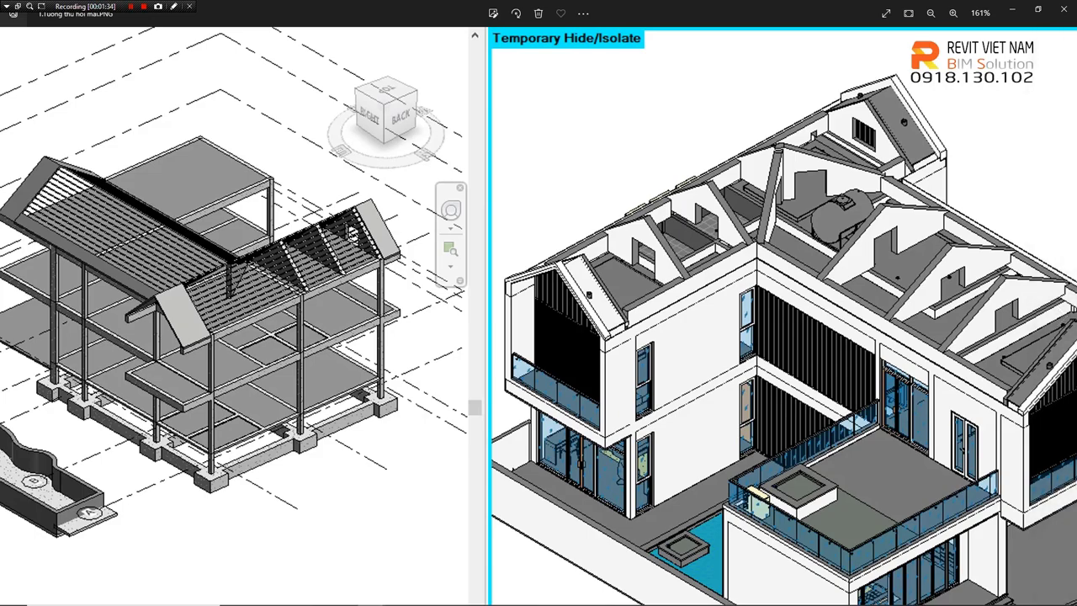
{"action": "scroll", "coordinate": [190, 329], "scroll_direction": "up", "scroll_amount": 3}
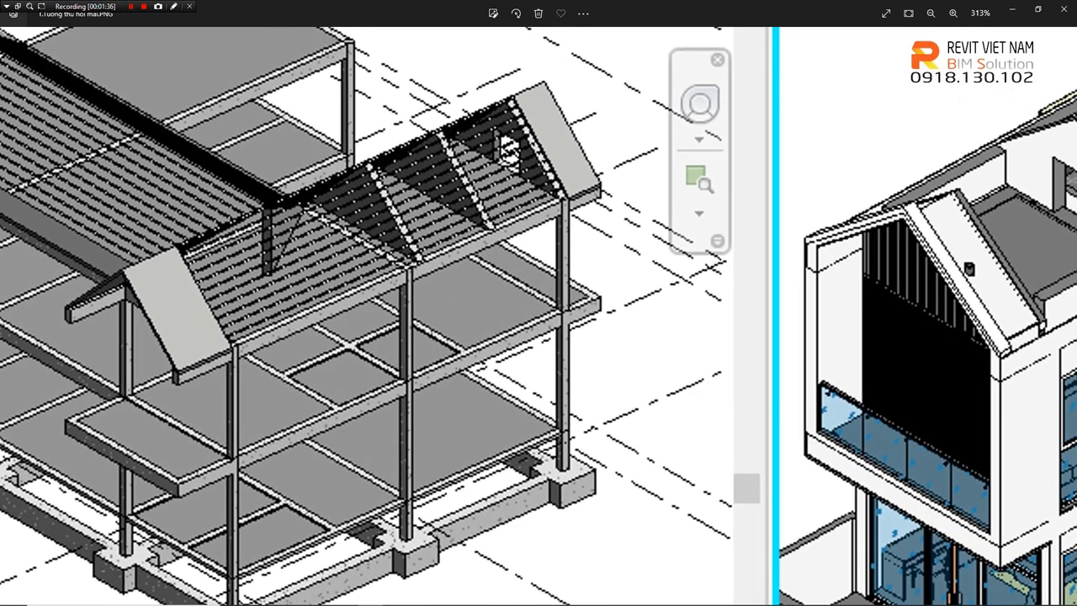
{"action": "scroll", "coordinate": [108, 227], "scroll_direction": "up", "scroll_amount": 1}
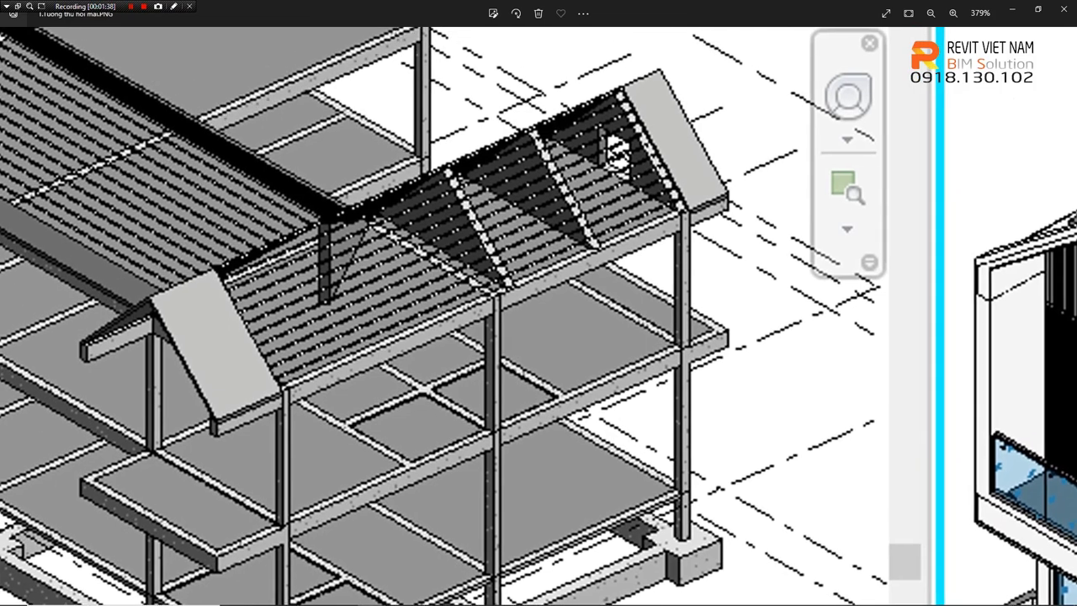
{"action": "scroll", "coordinate": [332, 387], "scroll_direction": "down", "scroll_amount": 3}
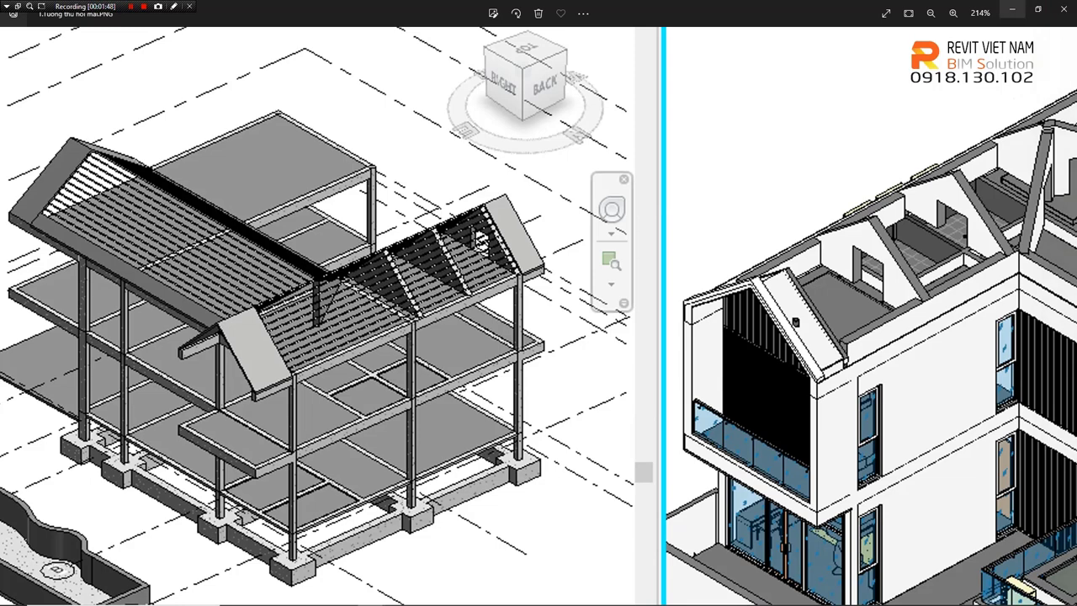
{"action": "left_click", "coordinate": [1013, 9]}
{"action": "middle_click_drag", "start_coordinate": [403, 364], "coordinate": [304, 324]}
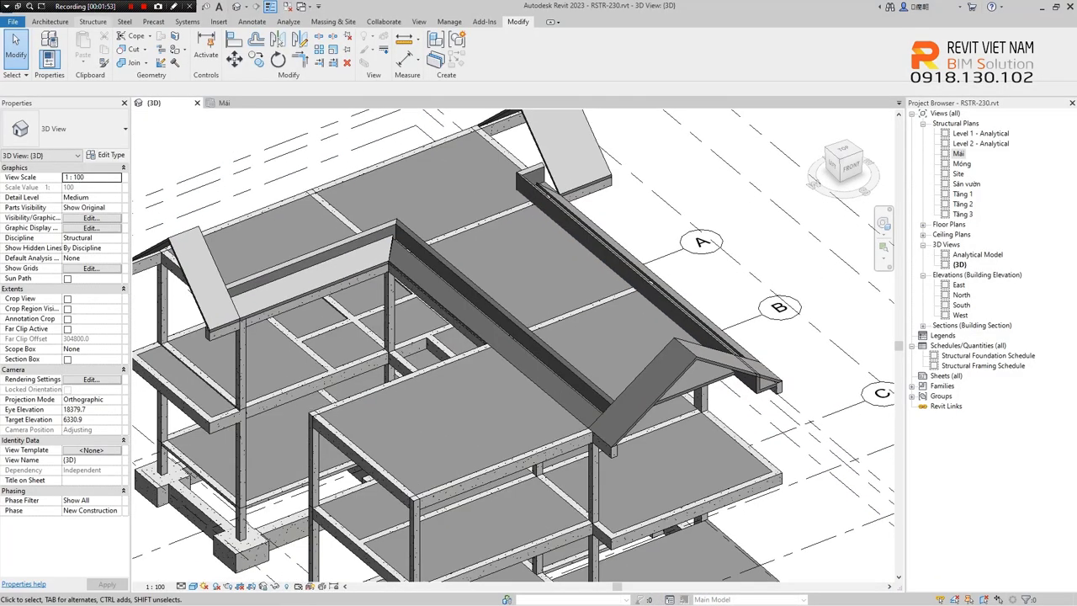
- Start a structural beam, browse the beam types, then cancel without placing one
{"action": "left_click", "coordinate": [92, 21]}
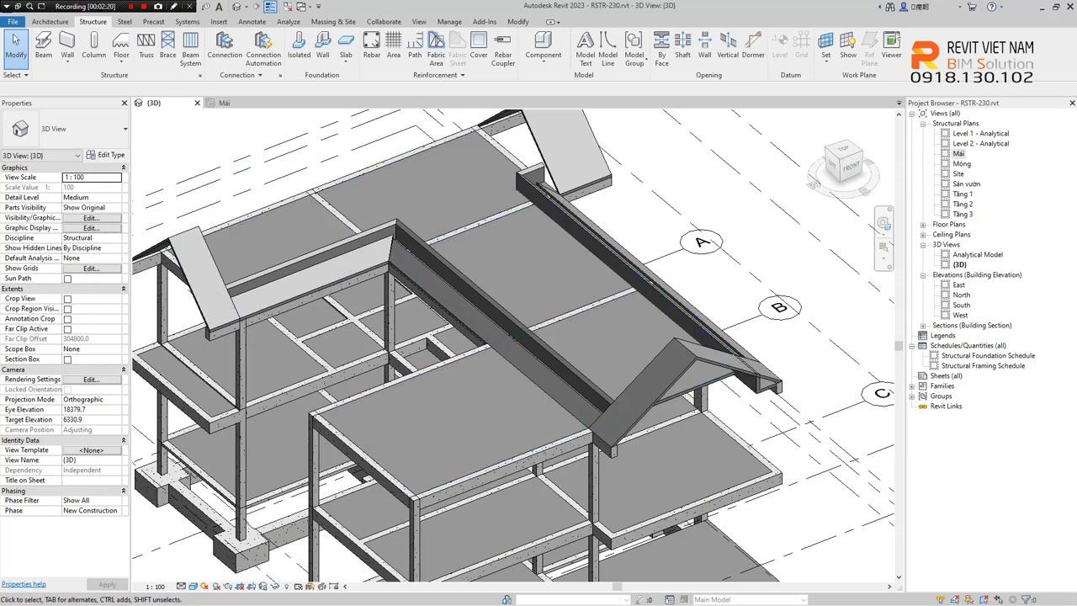
{"action": "left_click", "coordinate": [43, 50]}
{"action": "left_click", "coordinate": [67, 130]}
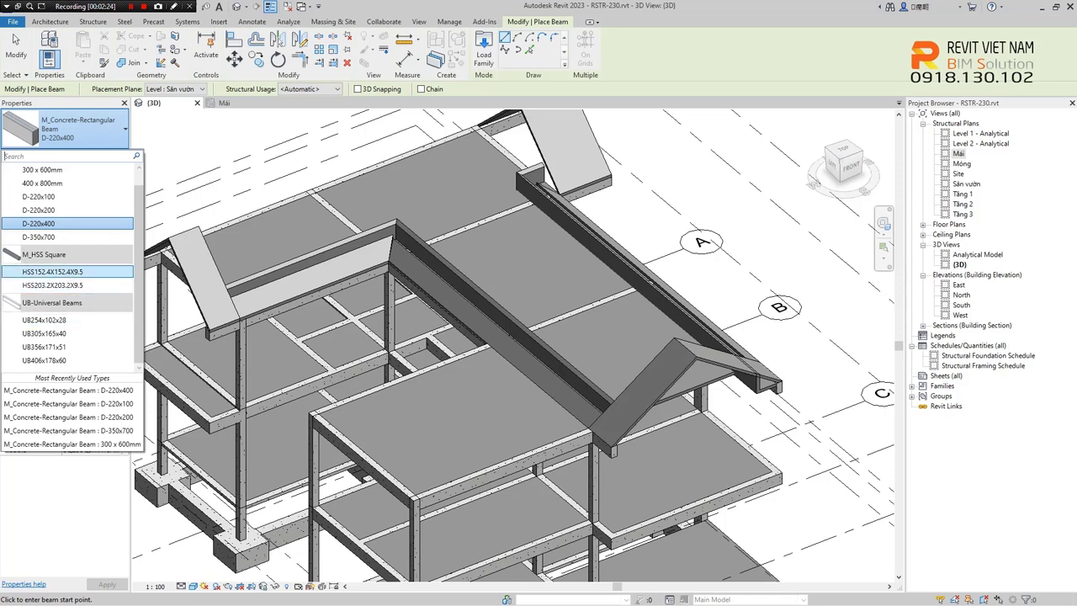
{"action": "key", "text": "Escape"}
{"action": "key", "text": "Escape"}
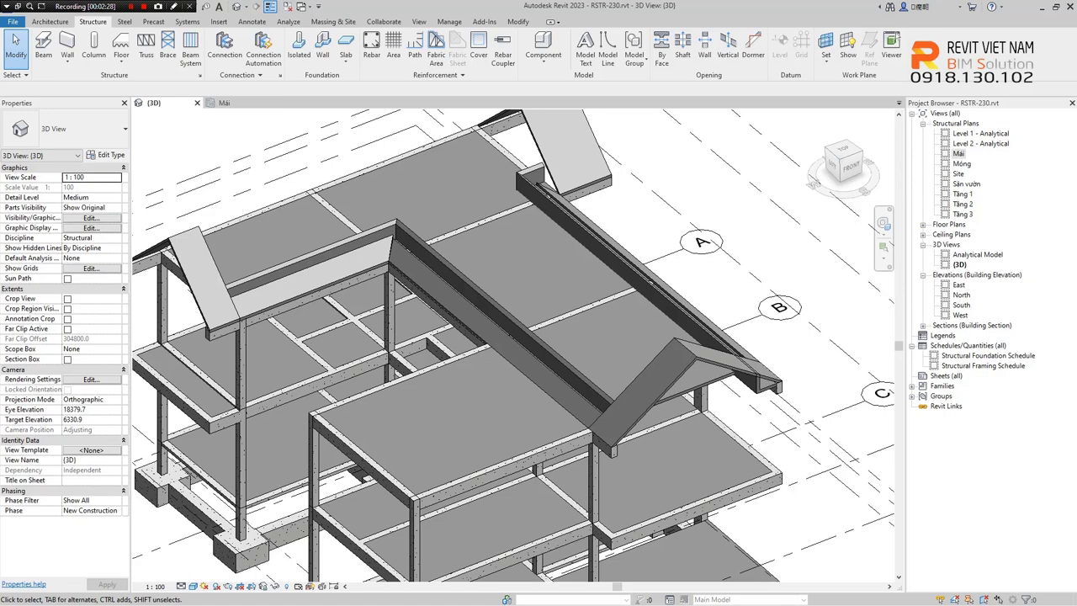
- Load M_HSS-Hollow Structural Section.rfa from the R-STR-203-B3 library folder into the project
{"action": "left_click", "coordinate": [219, 21]}
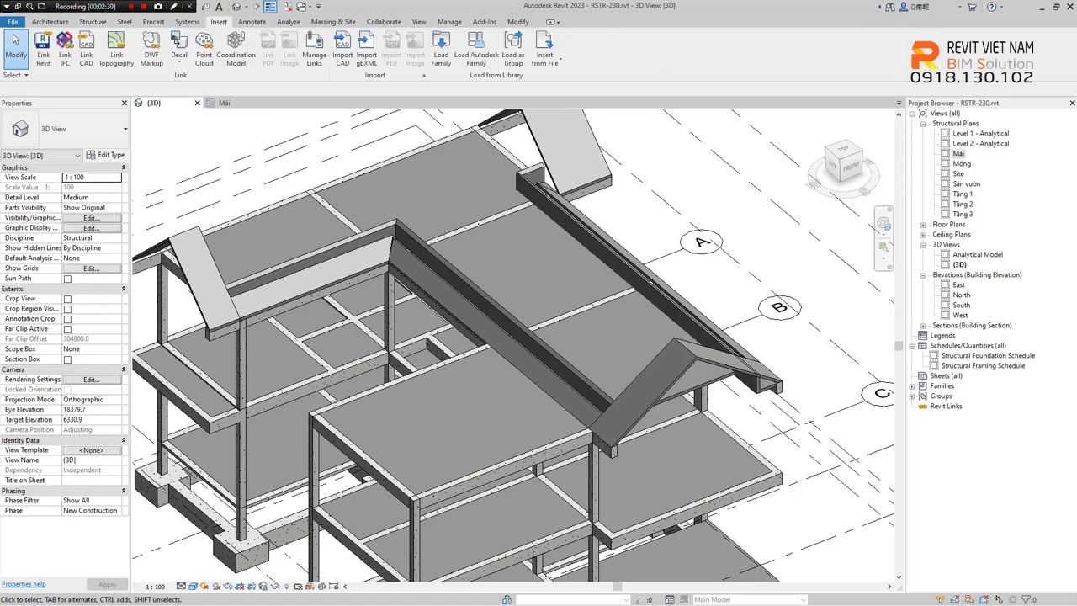
{"action": "left_click", "coordinate": [441, 49]}
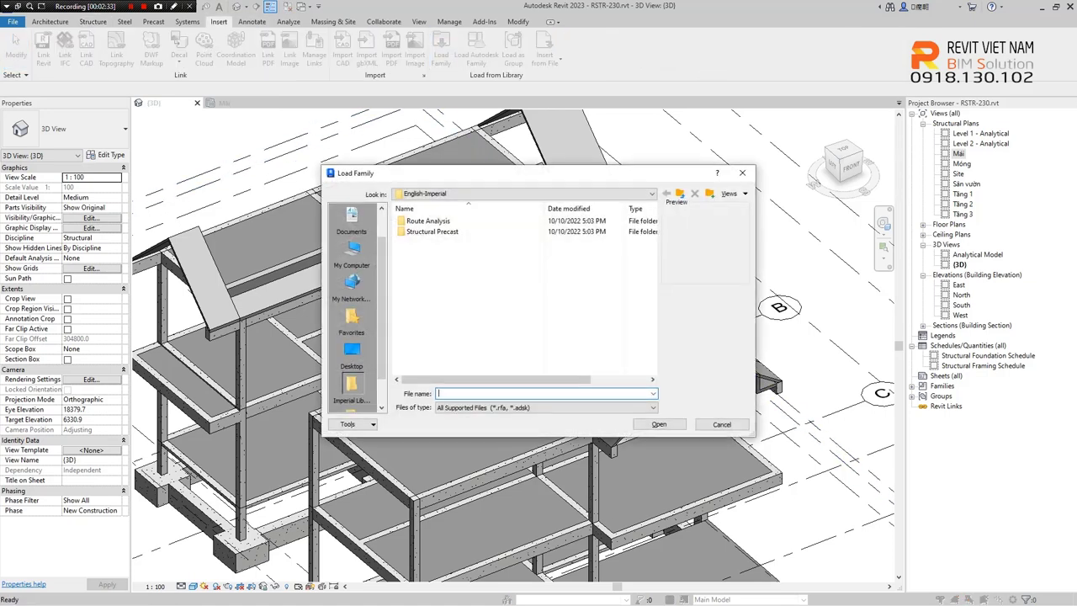
{"action": "scroll", "coordinate": [352, 307], "scroll_direction": "down", "scroll_amount": 1}
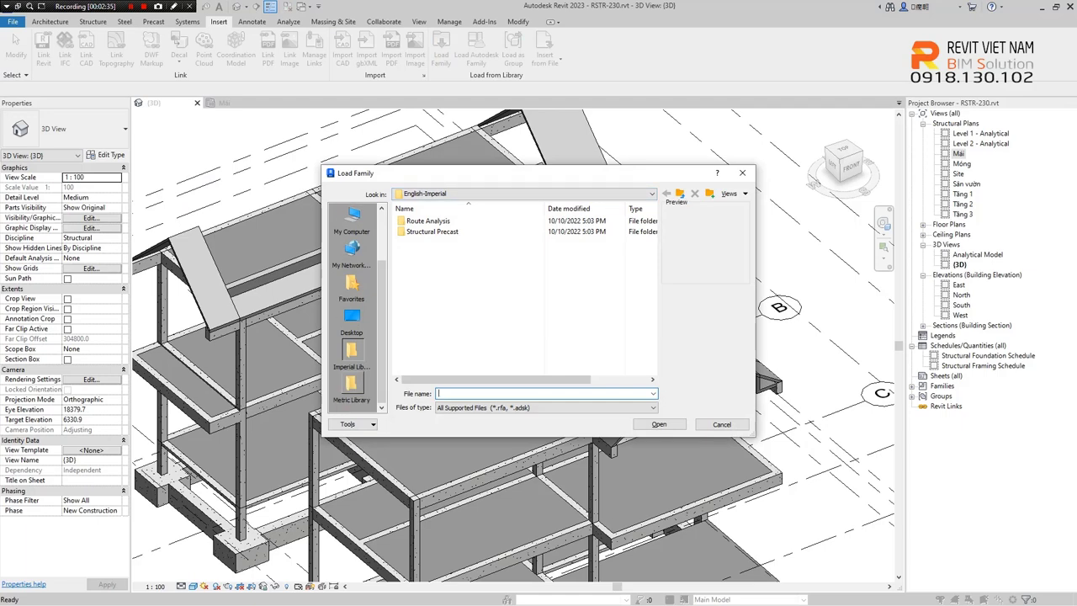
{"action": "left_click", "coordinate": [352, 284]}
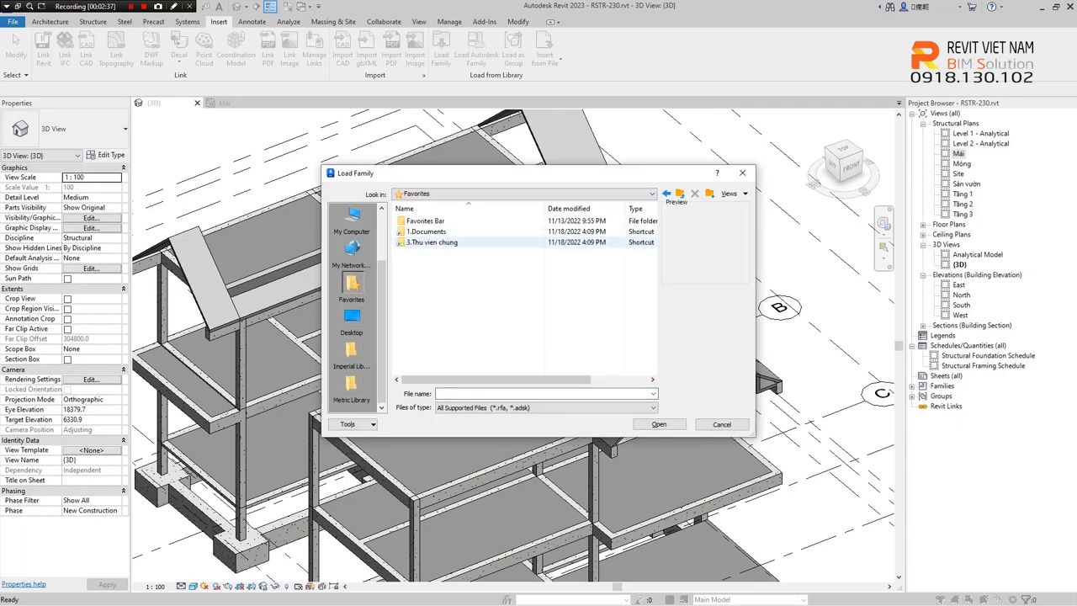
{"action": "left_click", "coordinate": [432, 243]}
{"action": "double_click", "coordinate": [431, 242]}
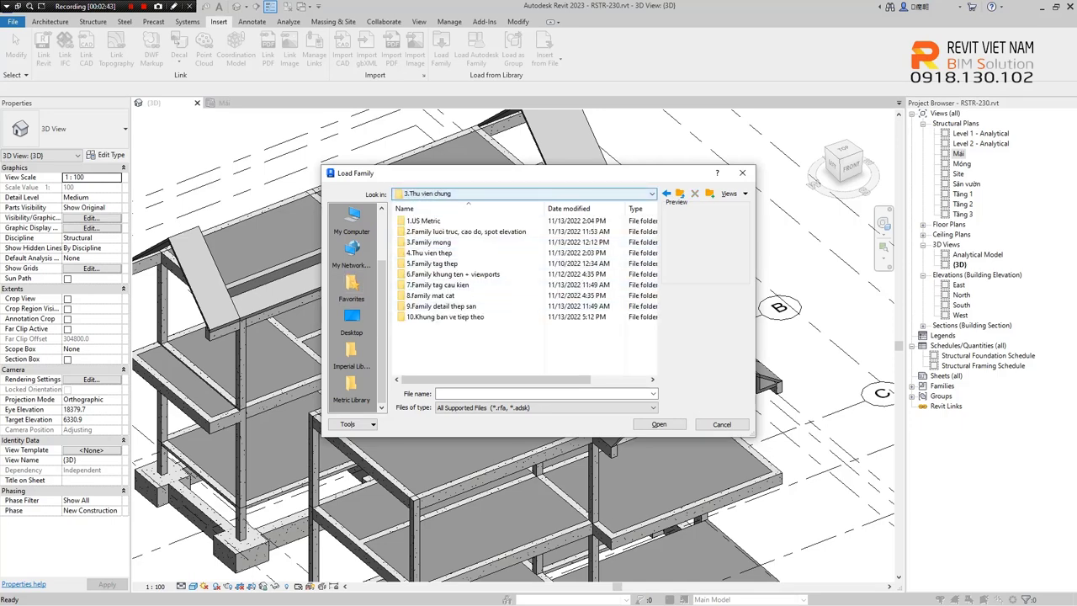
{"action": "left_click", "coordinate": [651, 193]}
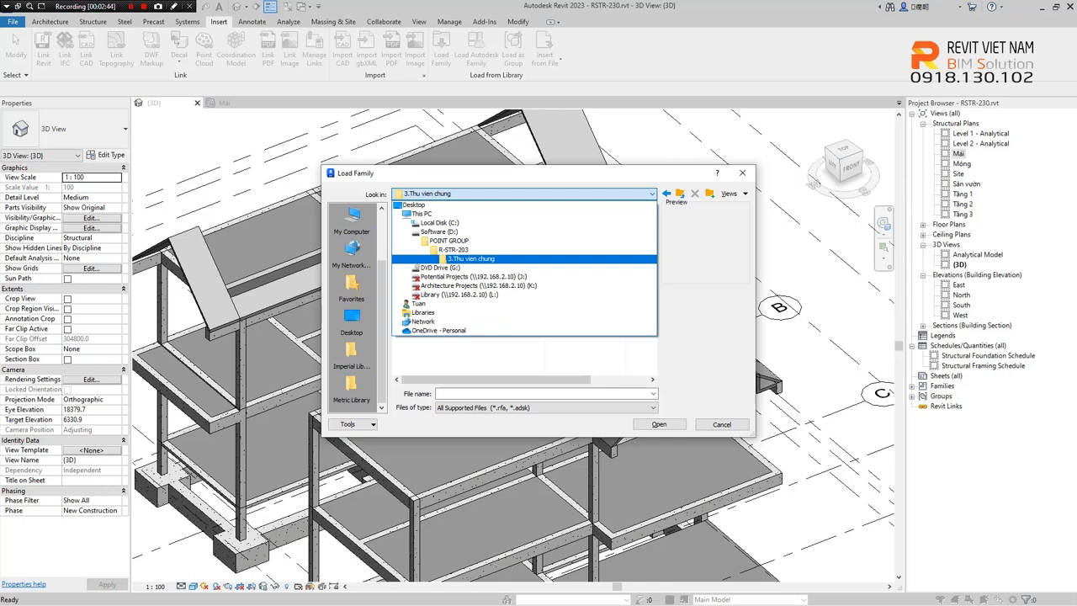
{"action": "left_click", "coordinate": [451, 249]}
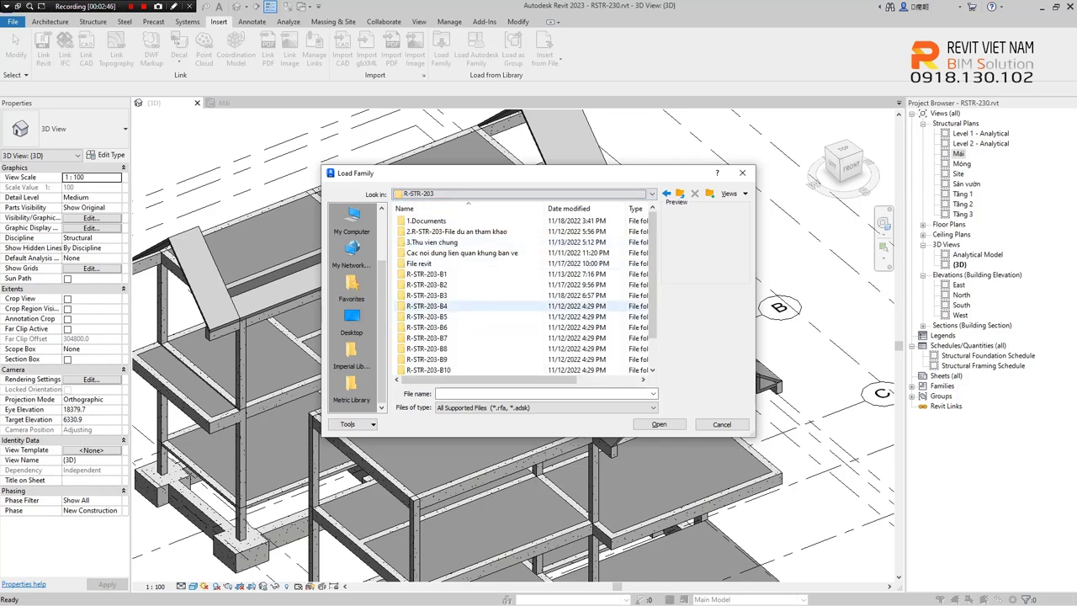
{"action": "double_click", "coordinate": [427, 295]}
{"action": "left_click", "coordinate": [460, 220]}
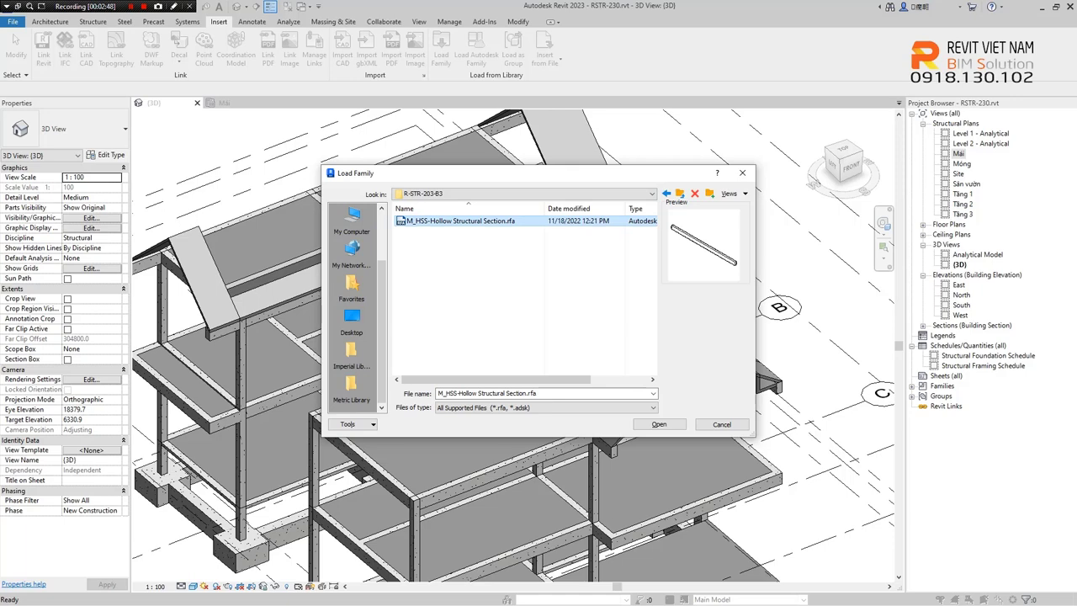
{"action": "left_click", "coordinate": [658, 424]}
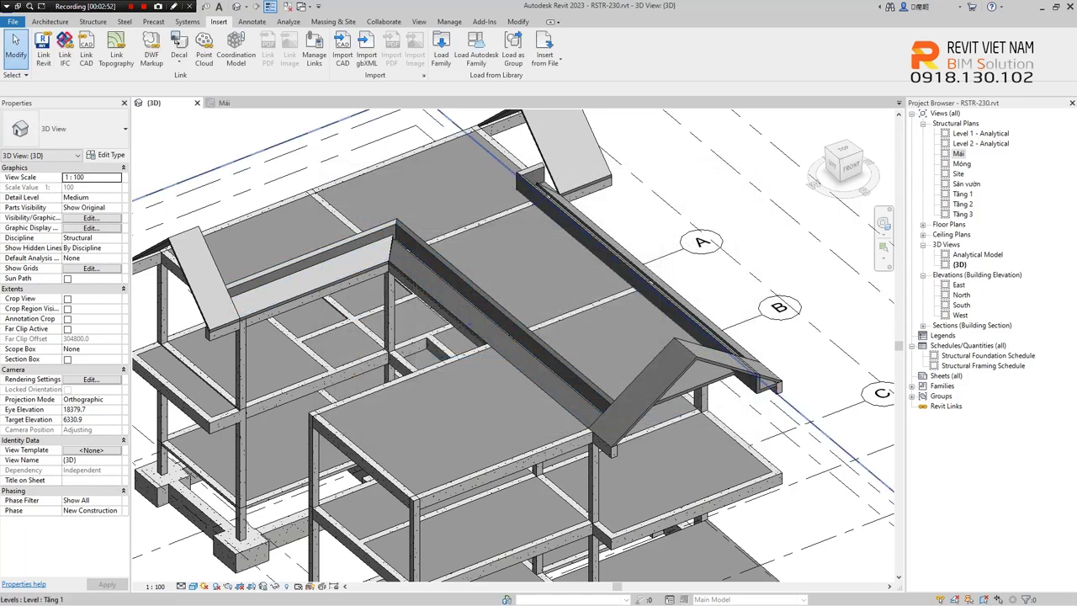
- Start a beam system with beam type M_HSS-Hollow Structural Section HỘP 30x60x2.8
{"action": "left_click", "coordinate": [93, 21]}
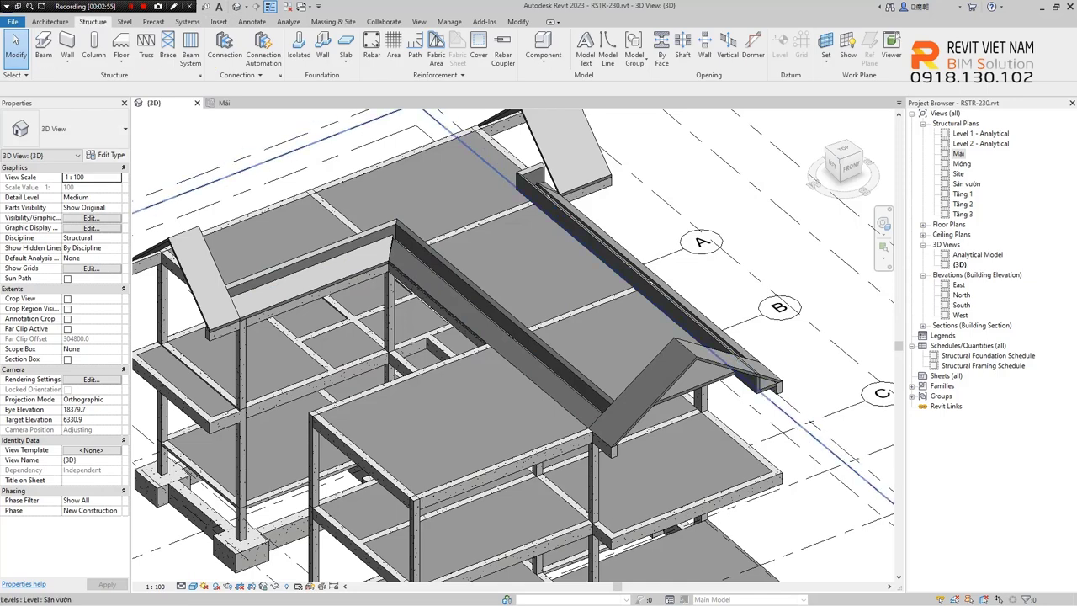
{"action": "left_click", "coordinate": [190, 50]}
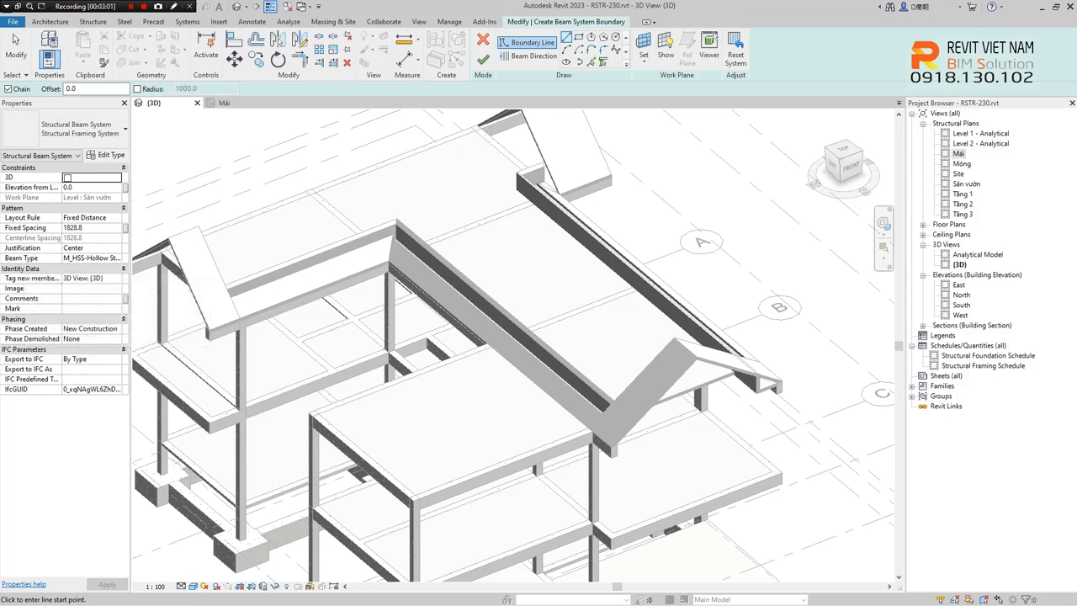
{"action": "left_click", "coordinate": [117, 258]}
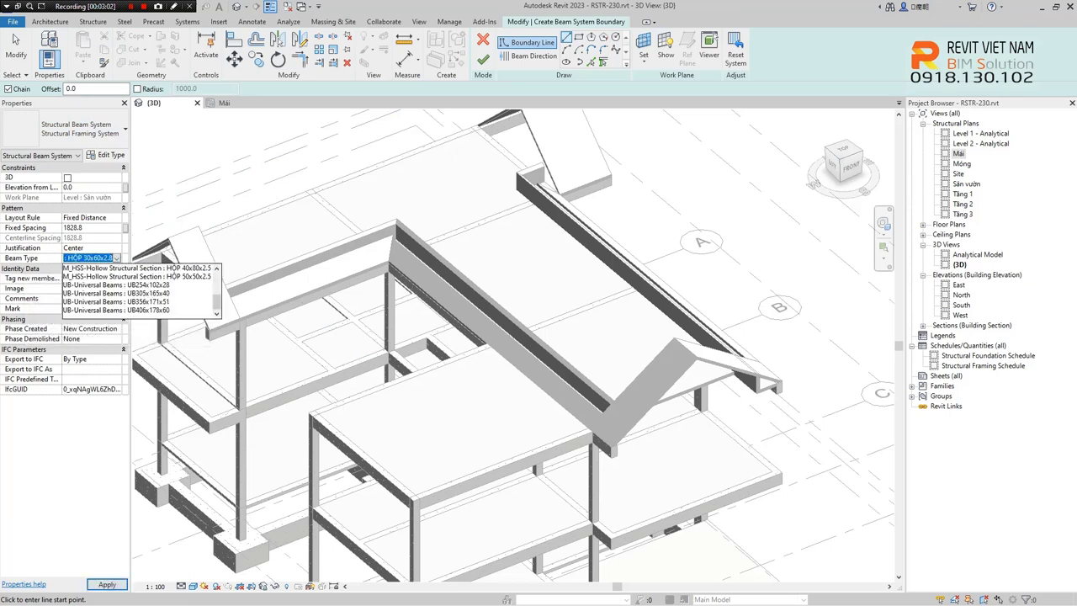
{"action": "scroll", "coordinate": [138, 290], "scroll_direction": "up", "scroll_amount": 1}
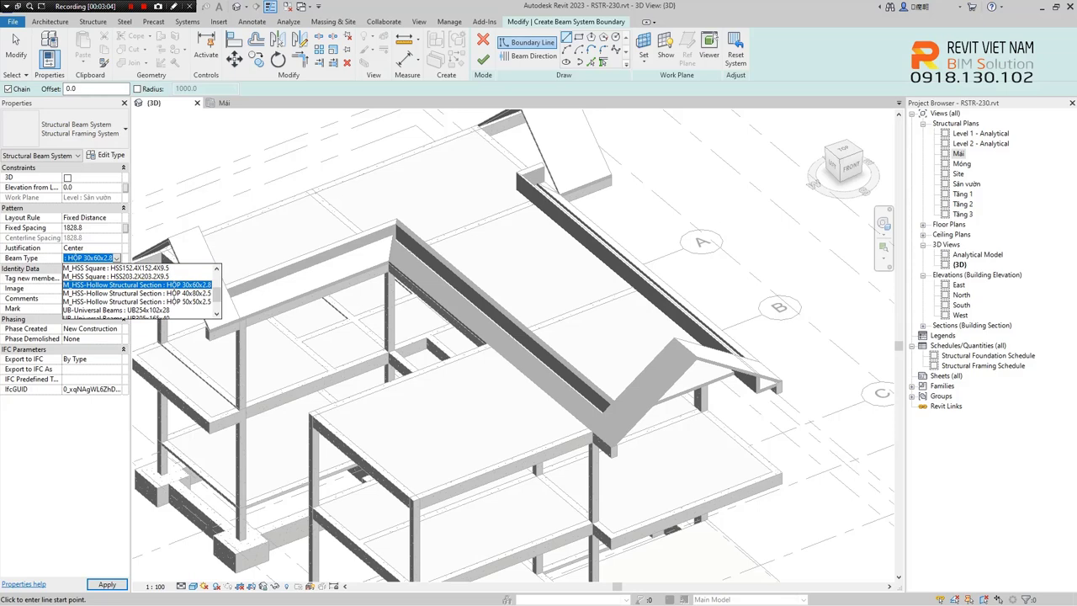
{"action": "scroll", "coordinate": [168, 313], "scroll_direction": "up", "scroll_amount": 2}
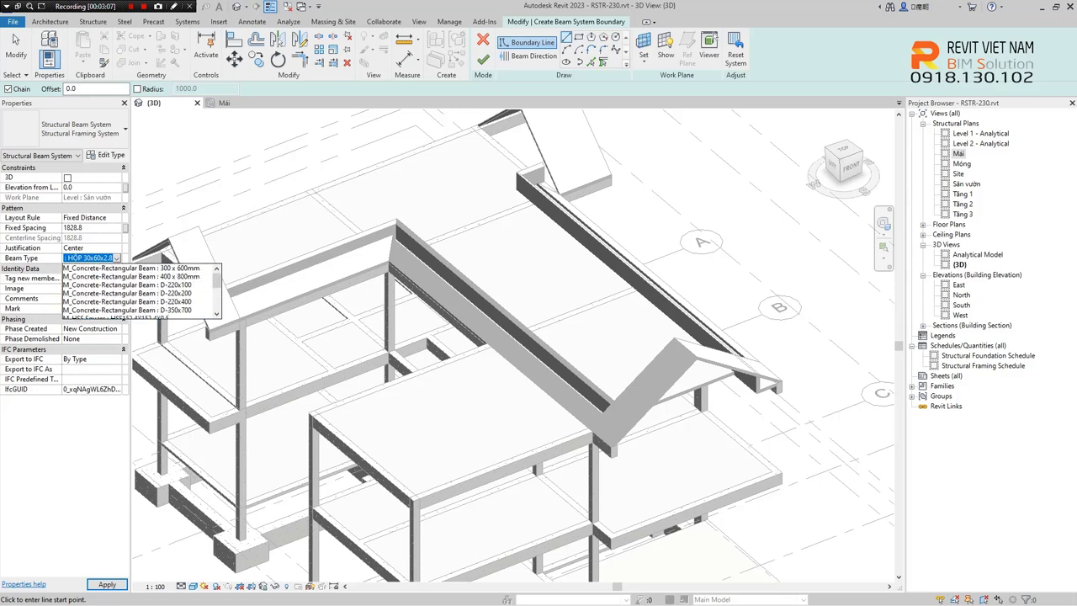
{"action": "scroll", "coordinate": [139, 295], "scroll_direction": "down", "scroll_amount": 1}
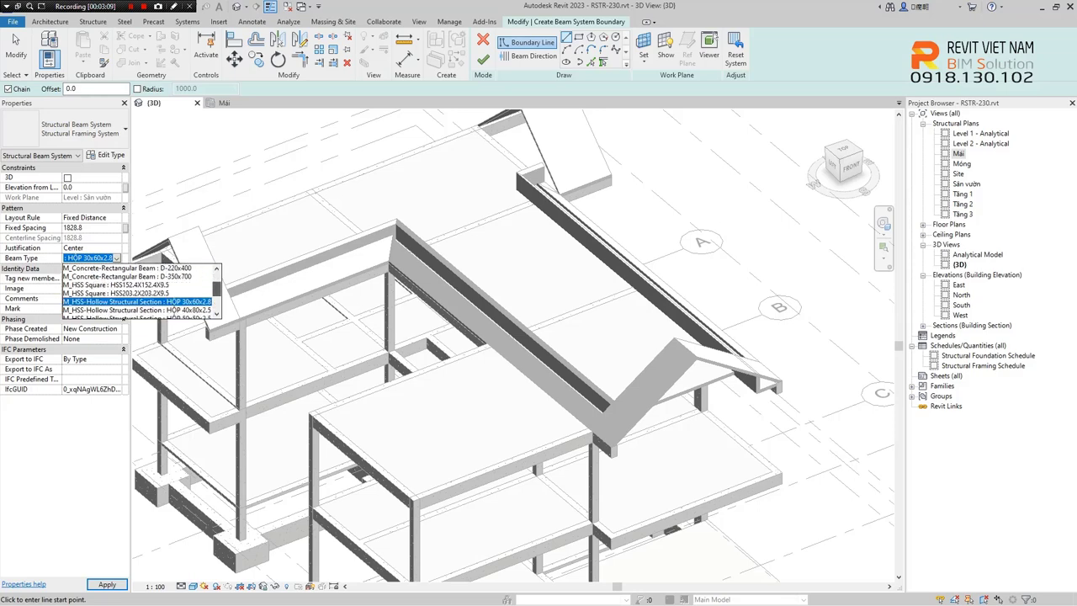
{"action": "scroll", "coordinate": [139, 294], "scroll_direction": "down", "scroll_amount": 1}
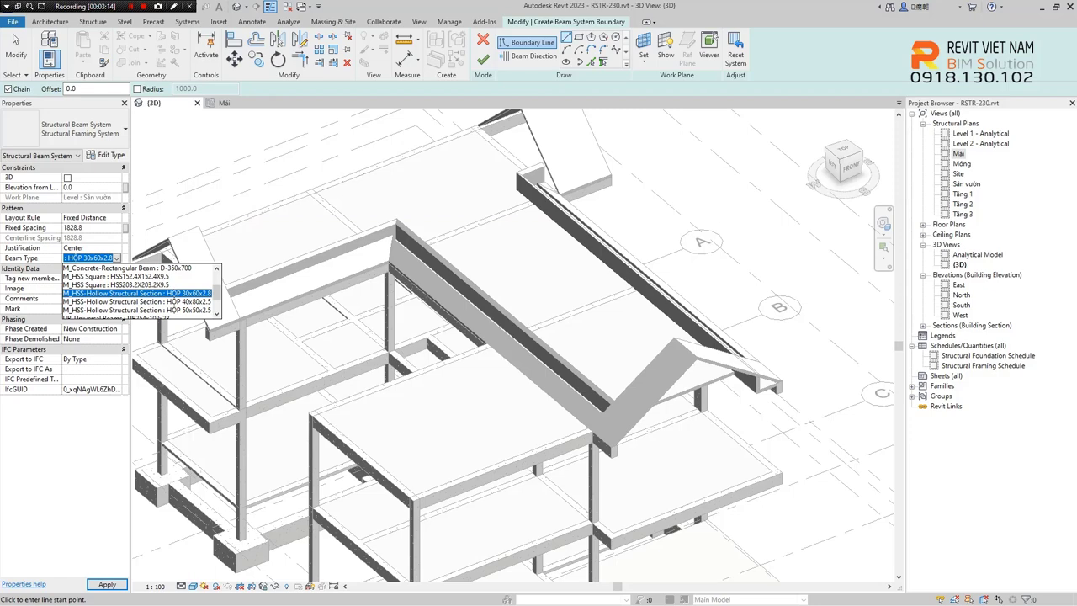
{"action": "left_click", "coordinate": [138, 293]}
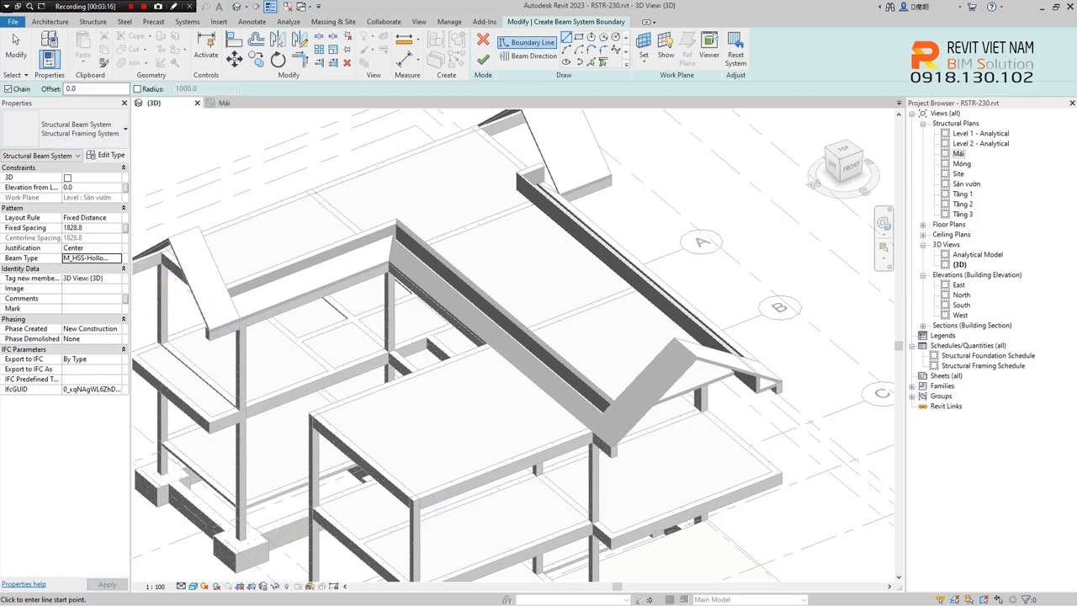
- Orbit to the gable roof side and switch the boundary sketch to Pick Lines
{"action": "scroll", "coordinate": [328, 268], "scroll_direction": "down", "scroll_amount": 1}
{"action": "middle_click_drag", "start_coordinate": [329, 267], "coordinate": [308, 298]}
{"action": "scroll", "coordinate": [308, 298], "scroll_direction": "up", "scroll_amount": 1}
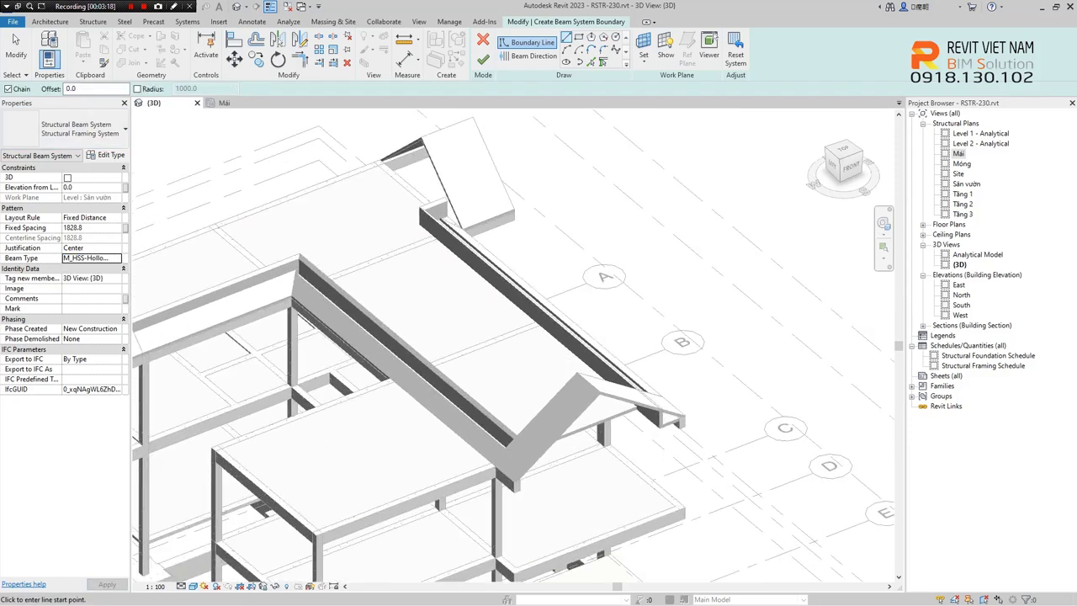
{"action": "scroll", "coordinate": [308, 298], "scroll_direction": "down", "scroll_amount": 1}
{"action": "scroll", "coordinate": [264, 172], "scroll_direction": "up", "scroll_amount": 1}
{"action": "scroll", "coordinate": [264, 172], "scroll_direction": "up", "scroll_amount": 1}
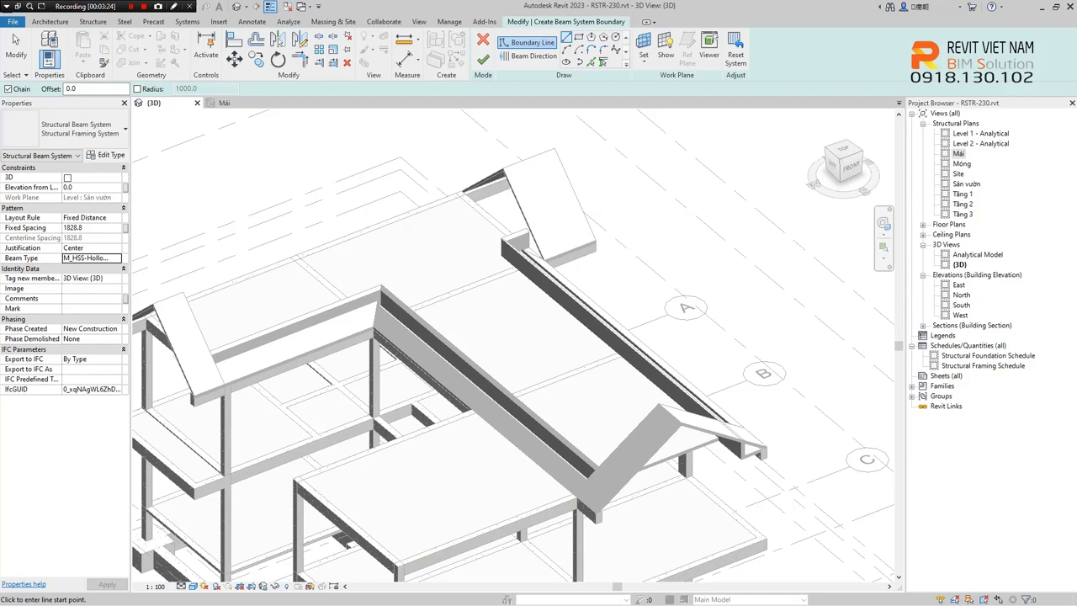
{"action": "middle_click_drag", "start_coordinate": [471, 354], "coordinate": [589, 345], "text": "shift"}
{"action": "scroll", "coordinate": [471, 353], "scroll_direction": "up", "scroll_amount": 2}
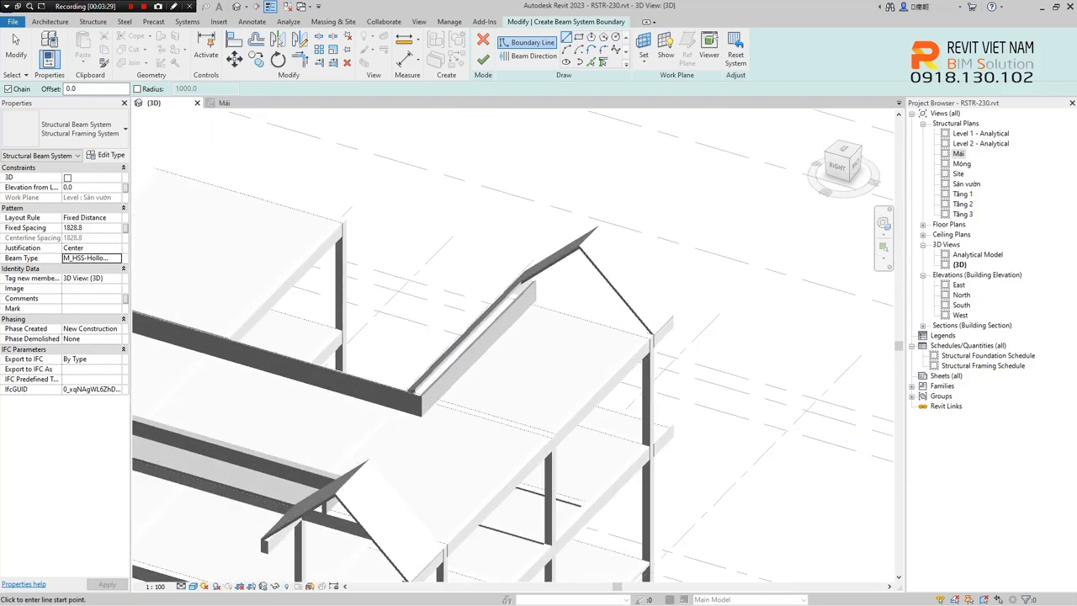
{"action": "left_click", "coordinate": [592, 61]}
{"action": "scroll", "coordinate": [468, 530], "scroll_direction": "up", "scroll_amount": 1}
{"action": "scroll", "coordinate": [467, 530], "scroll_direction": "up", "scroll_amount": 1}
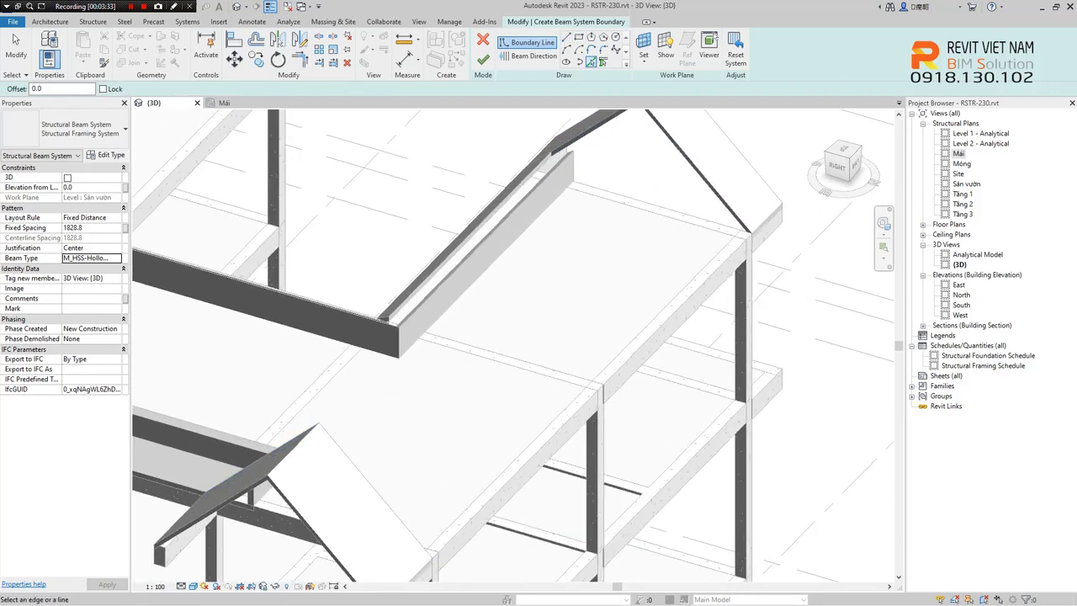
{"action": "left_click", "coordinate": [92, 21]}
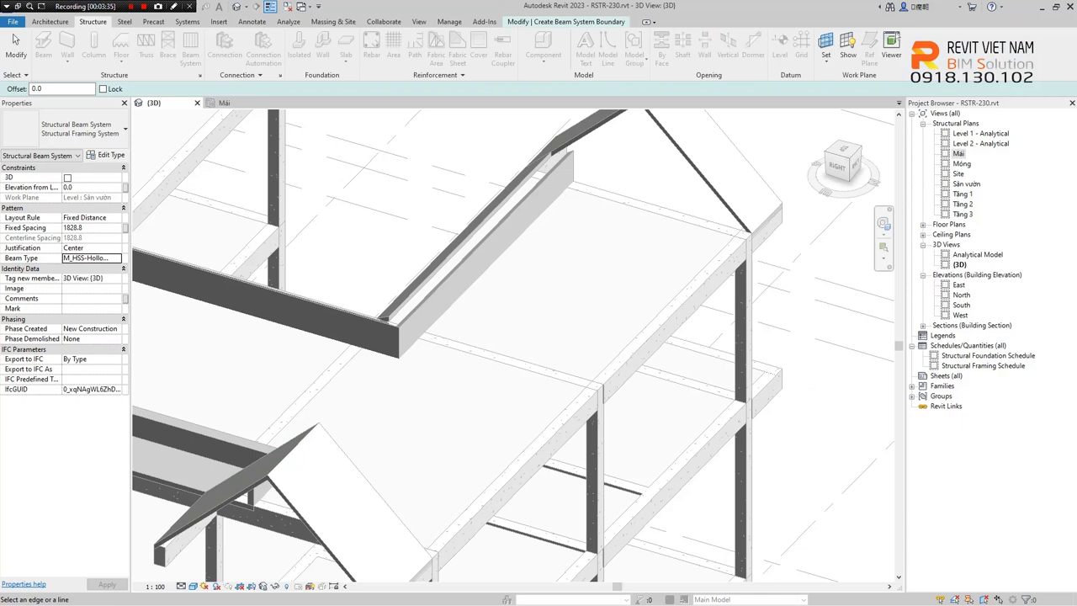
- Set the sketch work plane to the sloped roof floor FS-100-BTCT by picking its face
{"action": "left_click", "coordinate": [825, 60]}
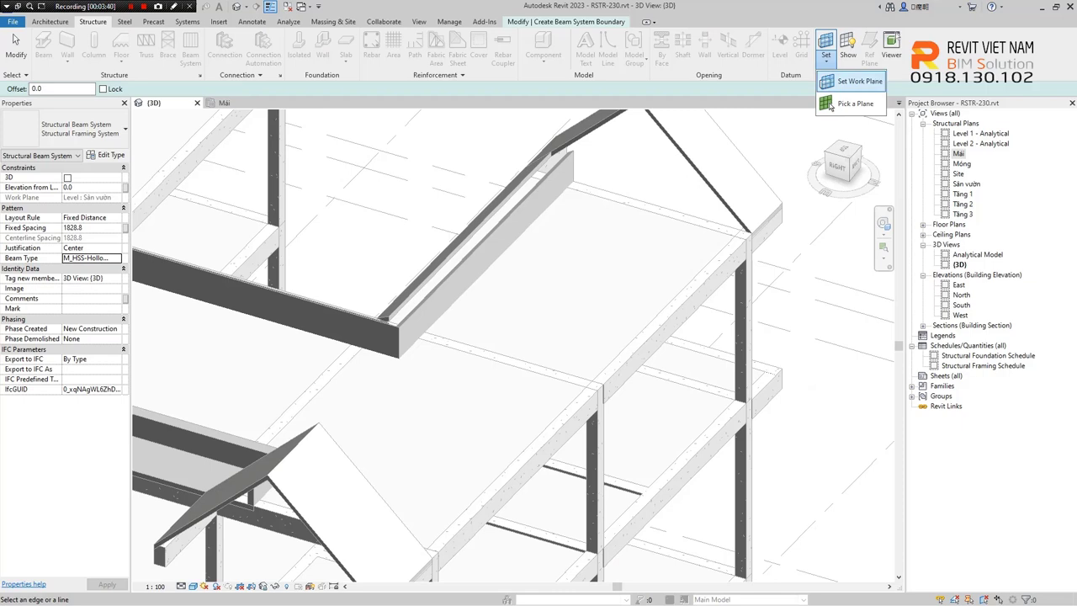
{"action": "key", "text": "Return"}
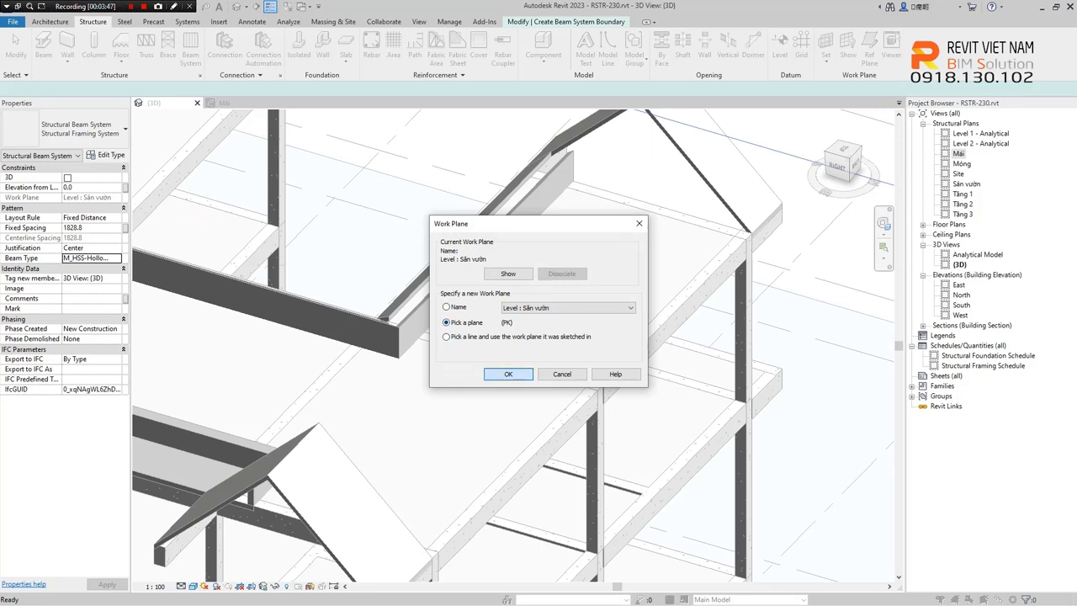
{"action": "key", "text": "Return"}
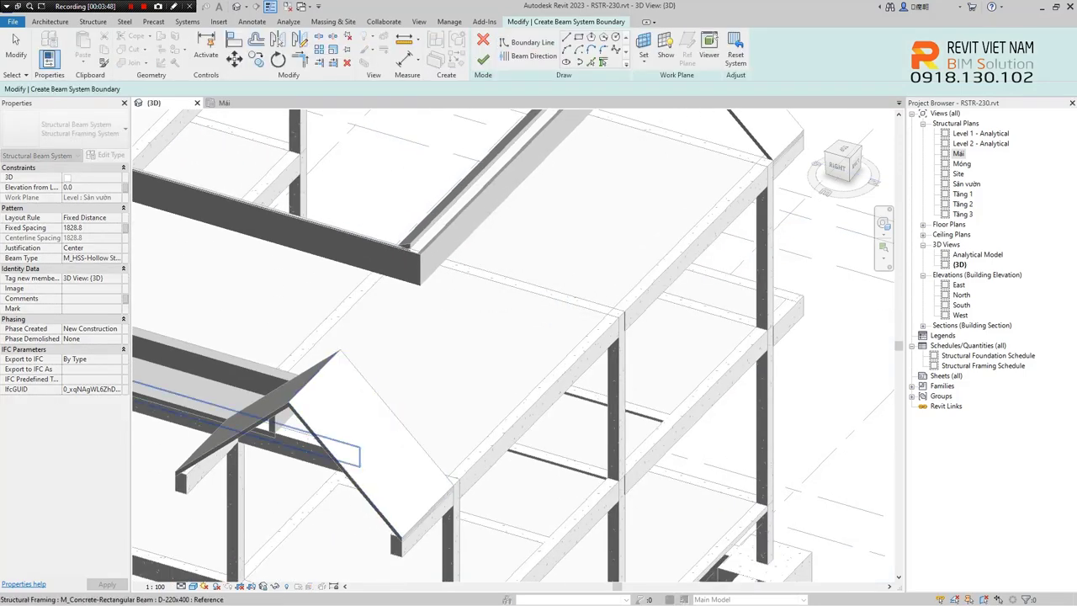
{"action": "scroll", "coordinate": [336, 461], "scroll_direction": "up", "scroll_amount": 3}
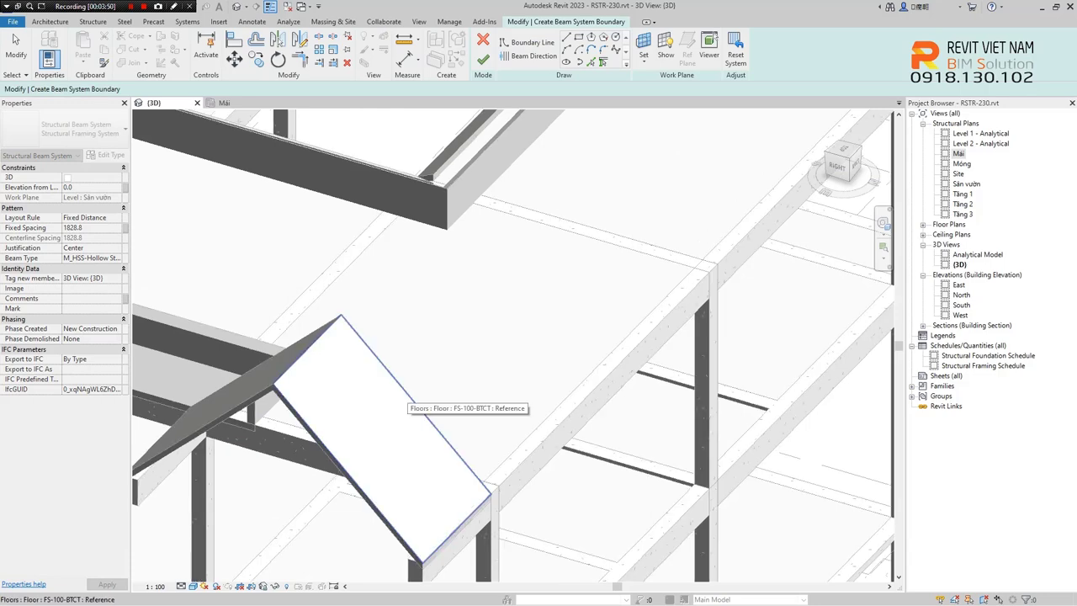
{"action": "left_click", "coordinate": [353, 404]}
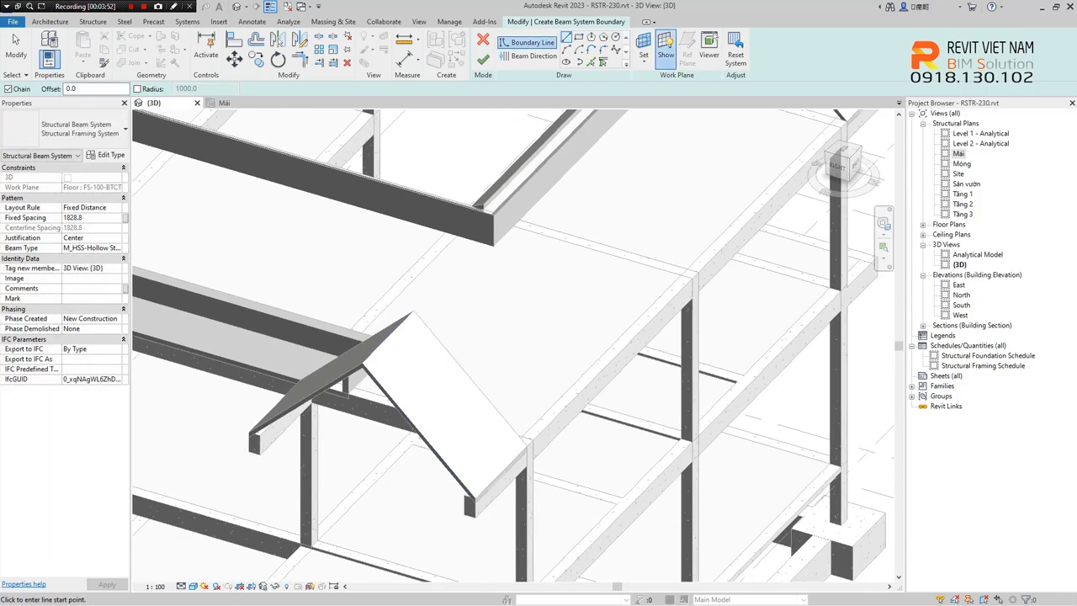
- Show the work plane, orbit around the roof slab, and switch to picking lines (PL)
{"action": "left_click", "coordinate": [665, 46]}
{"action": "mouse_move", "coordinate": [505, 337]}
{"action": "middle_mouse_down", "text": "shift"}
{"action": "mouse_move", "coordinate": [589, 337]}
{"action": "mouse_move", "coordinate": [387, 337]}
{"action": "middle_mouse_up", "text": "shift"}
{"action": "scroll", "coordinate": [513, 345], "scroll_direction": "up", "scroll_amount": 2}
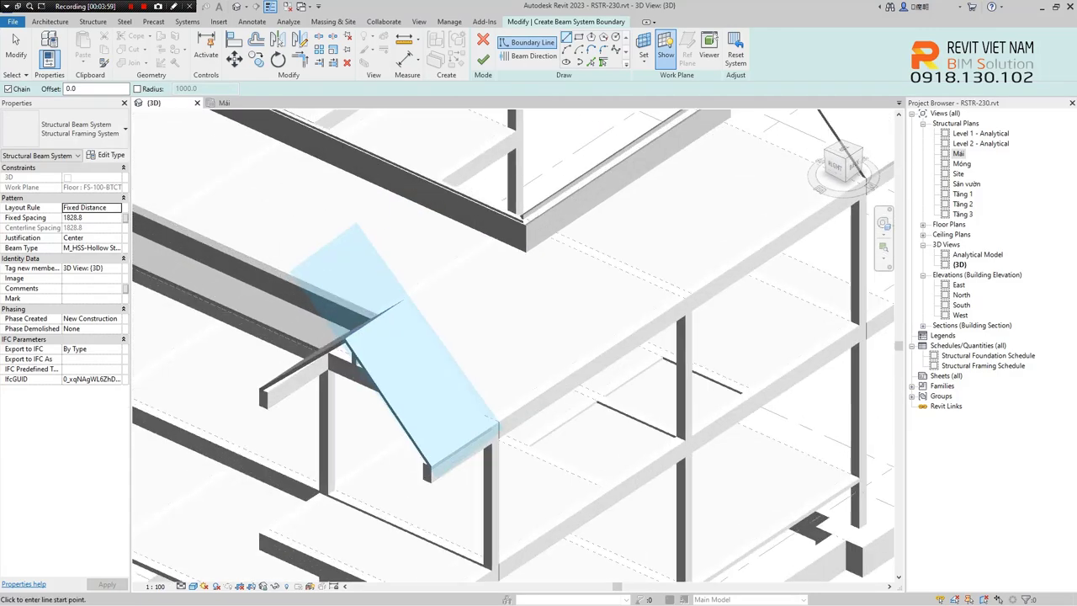
{"action": "middle_click_drag", "start_coordinate": [505, 336], "coordinate": [490, 369]}
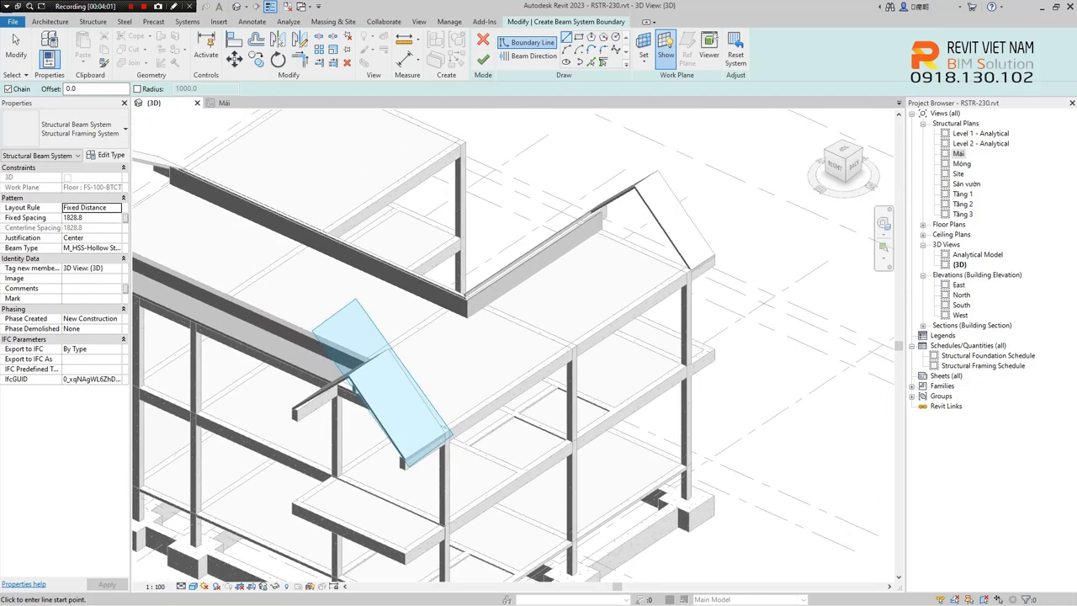
{"action": "scroll", "coordinate": [606, 117], "scroll_direction": "up", "scroll_amount": 2}
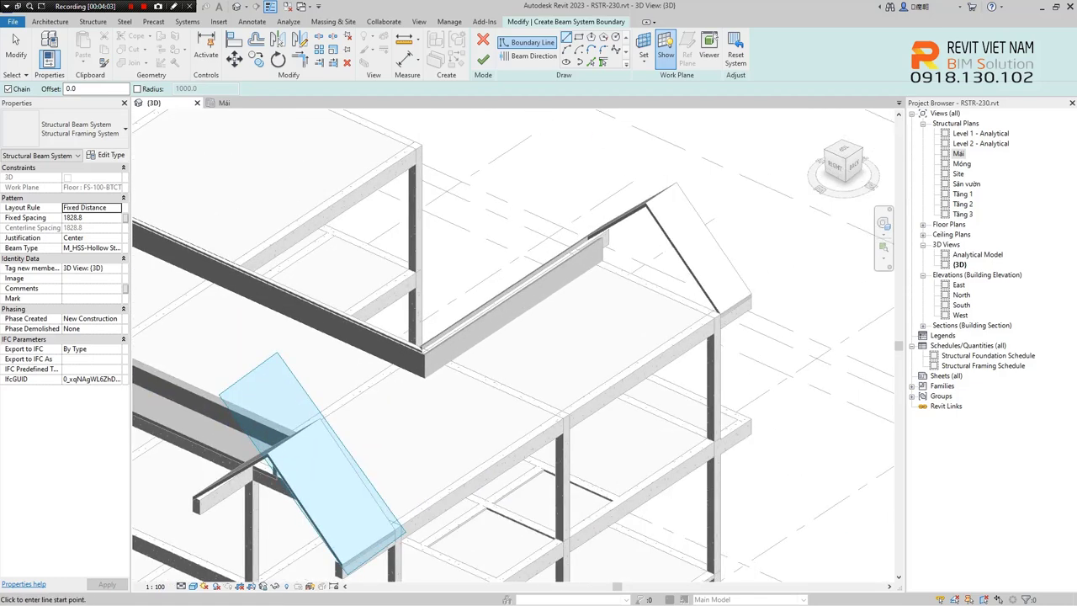
{"action": "key", "text": "p"}
{"action": "key", "text": "l"}
- Pan and orbit the view to bring the gable-wing roof slopes into position
{"action": "middle_click_drag", "start_coordinate": [505, 353], "coordinate": [544, 312]}
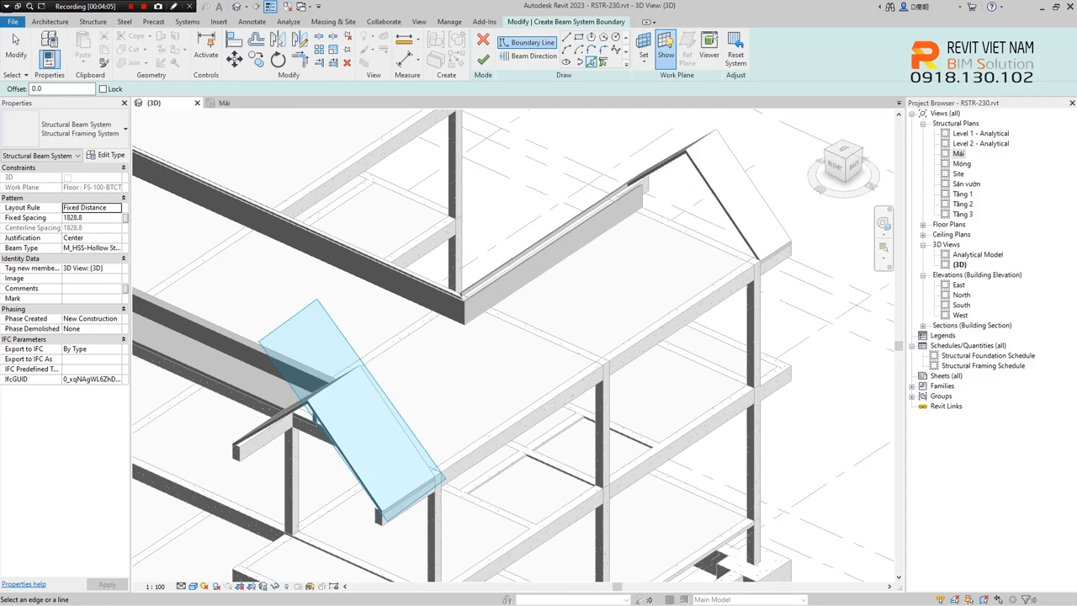
{"action": "scroll", "coordinate": [337, 397], "scroll_direction": "up", "scroll_amount": 2}
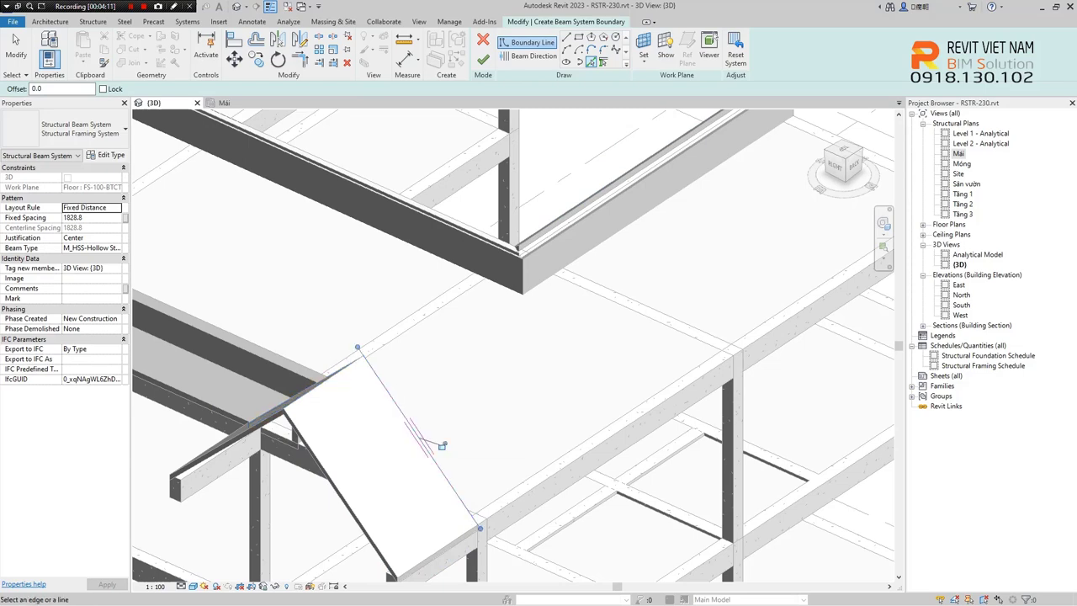
{"action": "scroll", "coordinate": [418, 461], "scroll_direction": "down", "scroll_amount": 1}
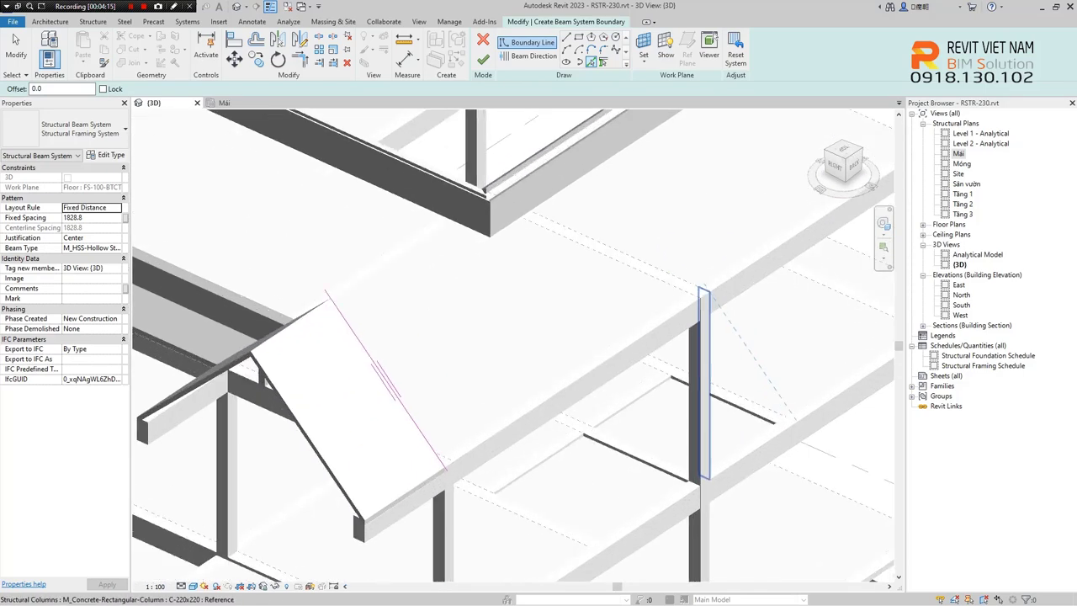
{"action": "scroll", "coordinate": [821, 130], "scroll_direction": "up", "scroll_amount": 1}
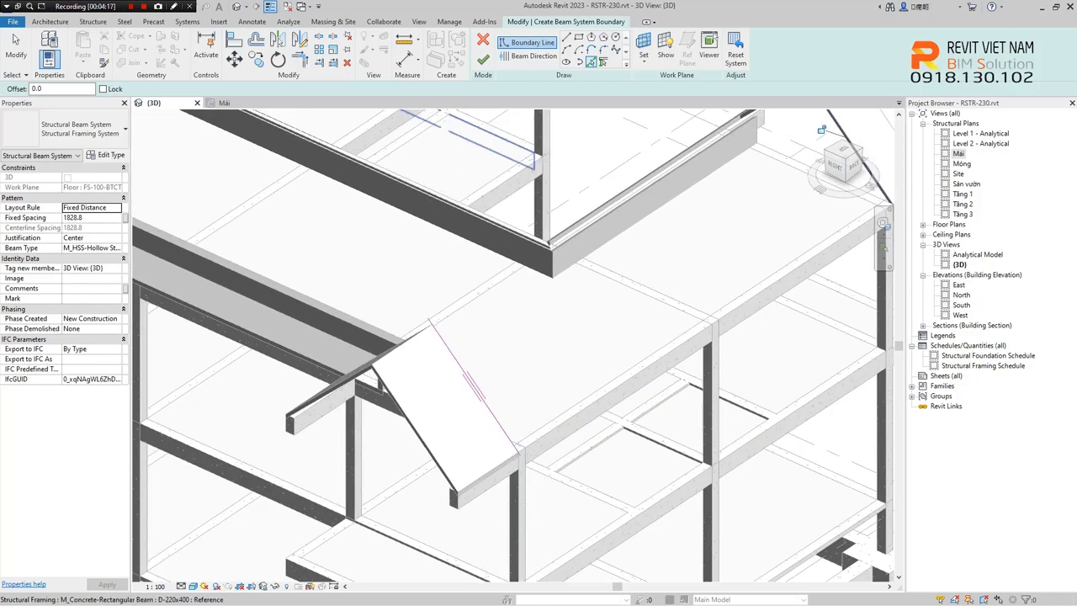
{"action": "mouse_move", "coordinate": [821, 130]}
{"action": "middle_mouse_down"}
{"action": "mouse_move", "coordinate": [725, 160]}
{"action": "mouse_move", "coordinate": [645, 341]}
{"action": "middle_mouse_up"}
{"action": "scroll", "coordinate": [726, 160], "scroll_direction": "down", "scroll_amount": 1}
{"action": "scroll", "coordinate": [645, 336], "scroll_direction": "up", "scroll_amount": 2}
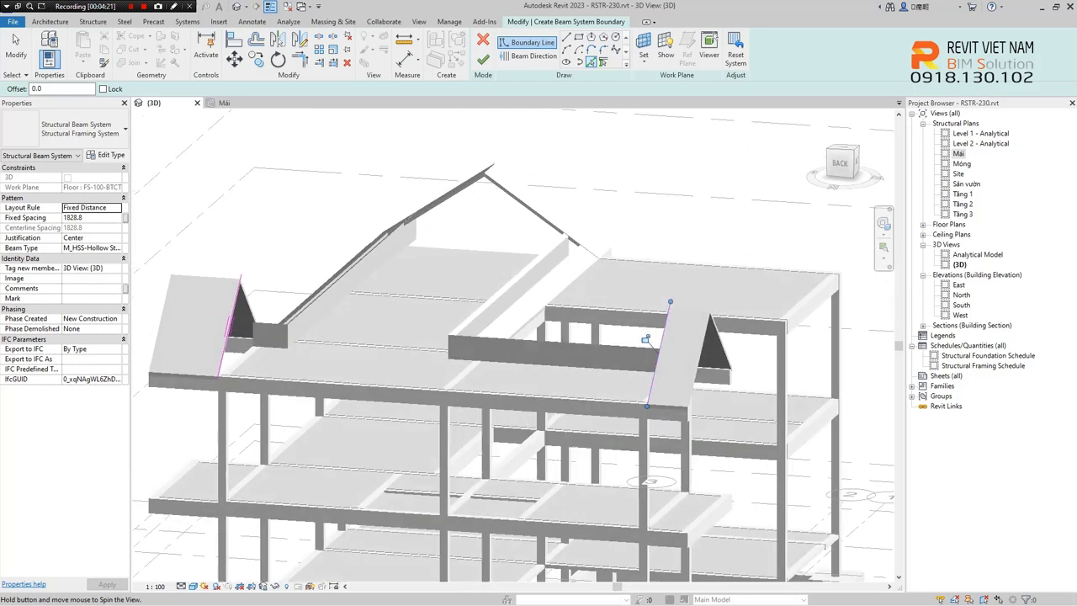
{"action": "scroll", "coordinate": [715, 352], "scroll_direction": "up", "scroll_amount": 2}
{"action": "scroll", "coordinate": [716, 351], "scroll_direction": "down", "scroll_amount": 2}
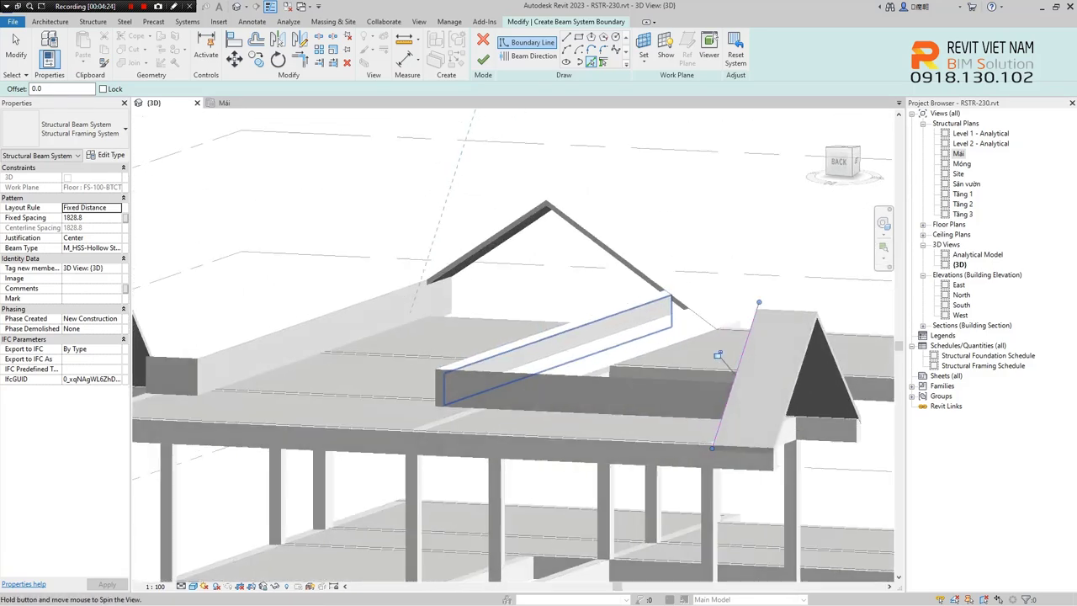
{"action": "middle_click_drag", "start_coordinate": [718, 354], "coordinate": [711, 356], "text": "shift"}
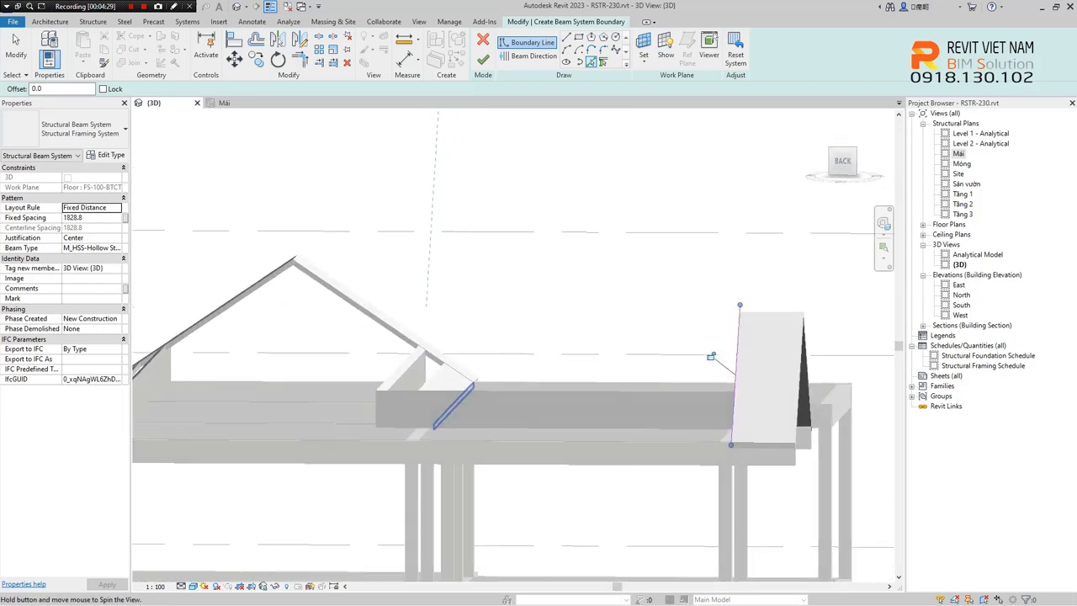
{"action": "middle_click_drag", "start_coordinate": [711, 356], "coordinate": [625, 365], "text": "shift"}
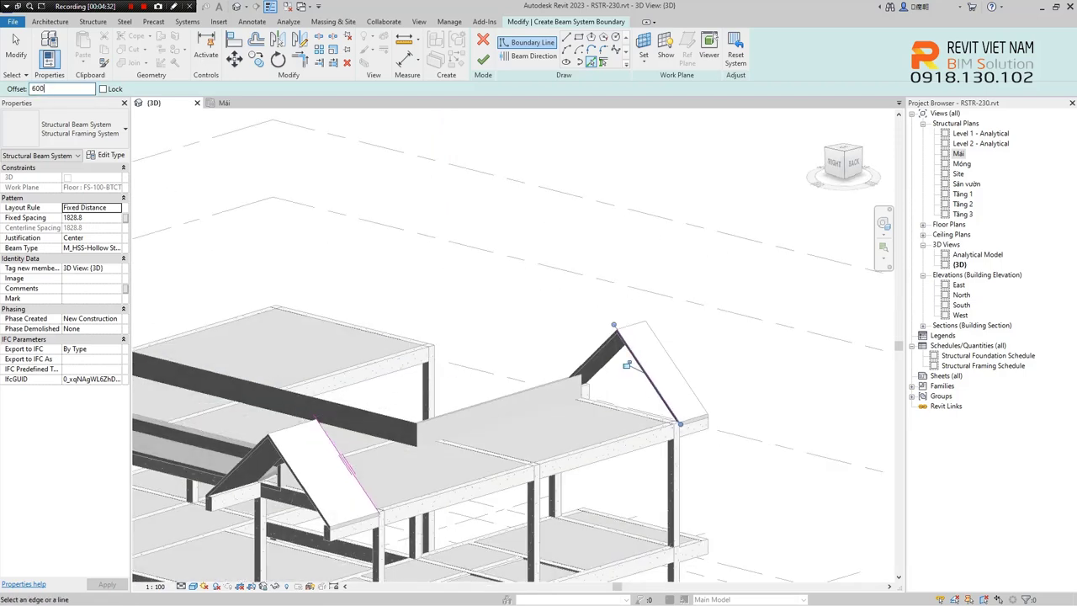
- Pick the gable slab edge and the roof slab edge as beam system boundary lines
{"action": "scroll", "coordinate": [412, 505], "scroll_direction": "up", "scroll_amount": 2}
{"action": "scroll", "coordinate": [412, 505], "scroll_direction": "up", "scroll_amount": 3}
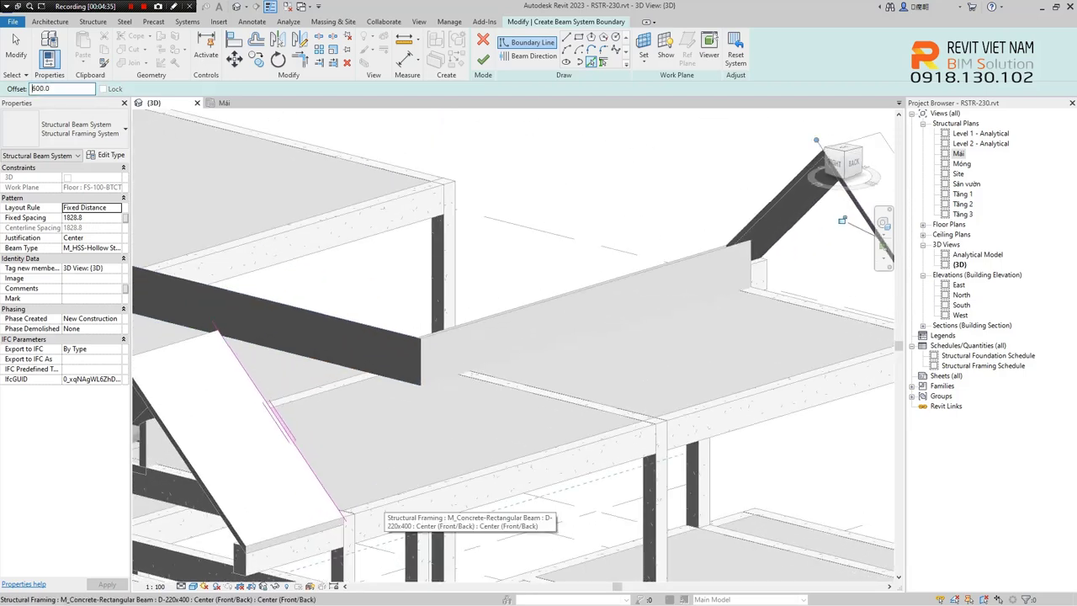
{"action": "middle_click_drag", "start_coordinate": [843, 220], "coordinate": [364, 194], "text": "shift"}
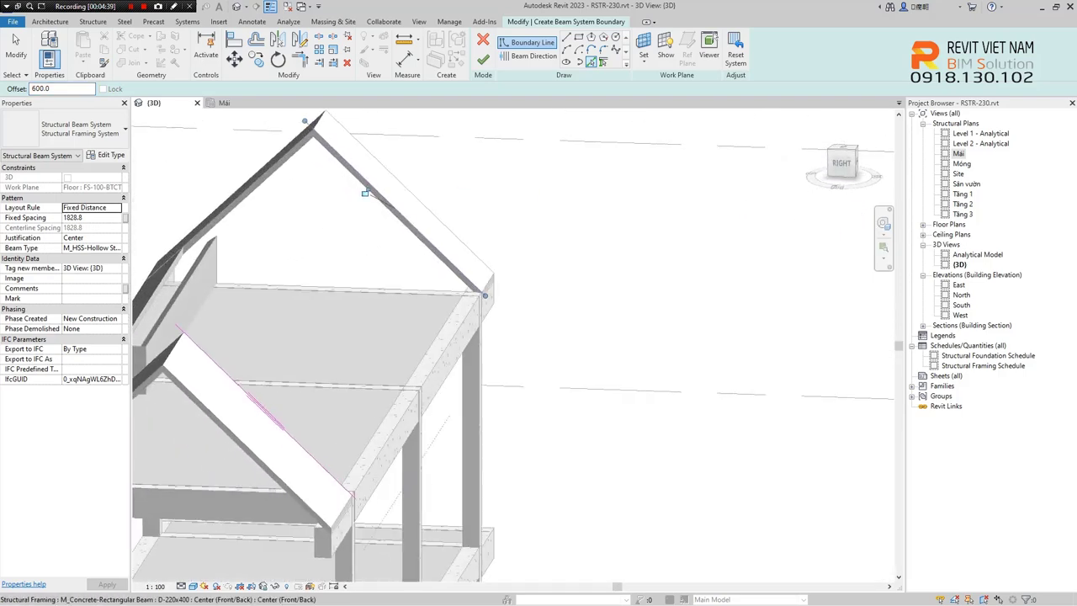
{"action": "left_click", "coordinate": [364, 193]}
{"action": "mouse_move", "coordinate": [396, 232]}
{"action": "middle_mouse_down", "text": "shift"}
{"action": "mouse_move", "coordinate": [445, 366]}
{"action": "mouse_move", "coordinate": [511, 361]}
{"action": "middle_mouse_up", "text": "shift"}
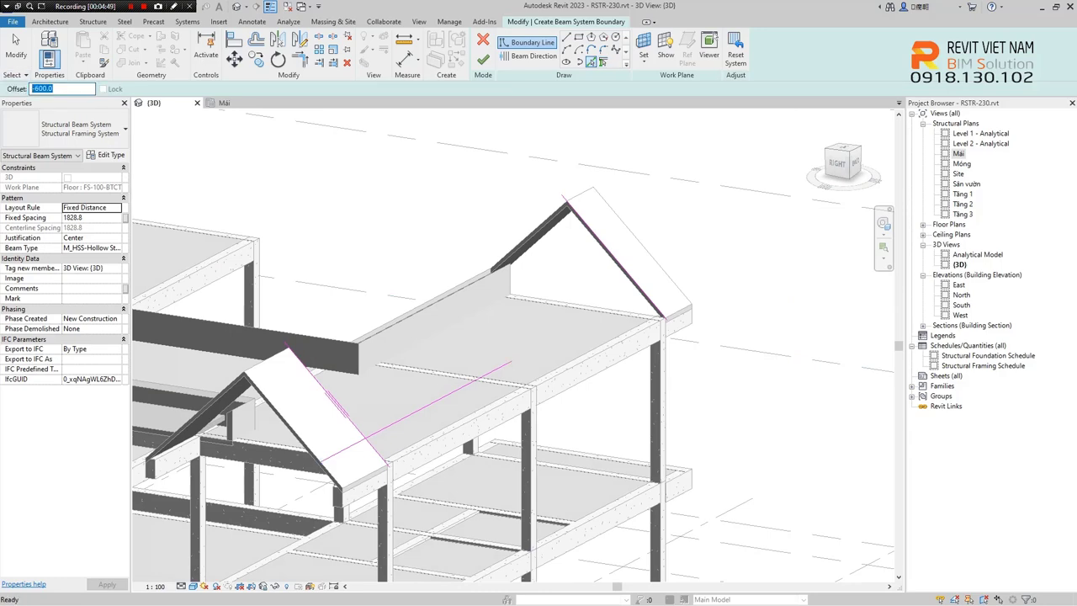
{"action": "scroll", "coordinate": [464, 469], "scroll_direction": "up", "scroll_amount": 2}
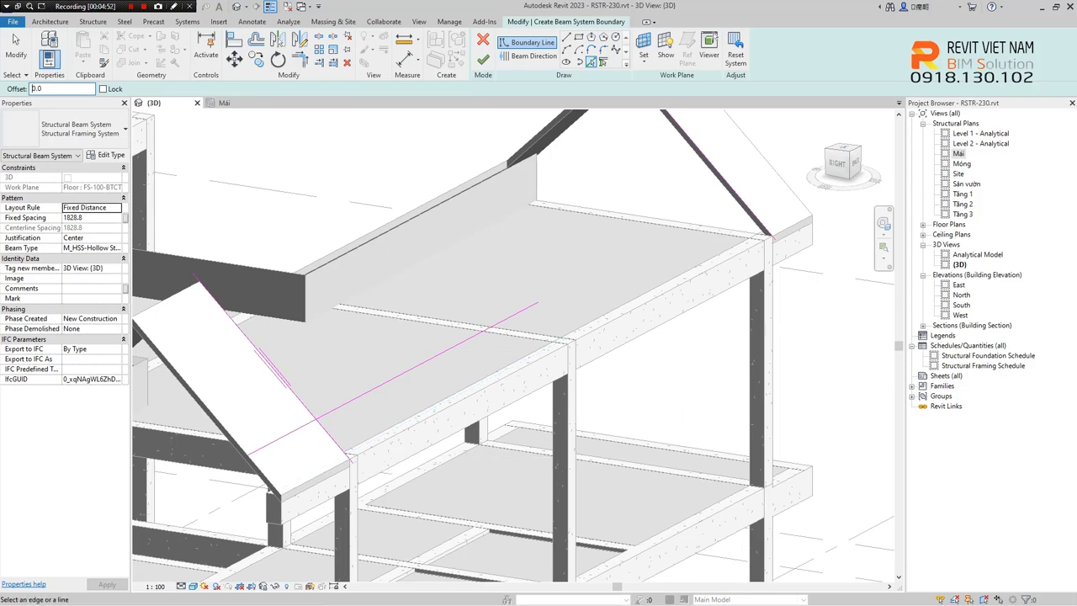
{"action": "scroll", "coordinate": [514, 349], "scroll_direction": "up", "scroll_amount": 1}
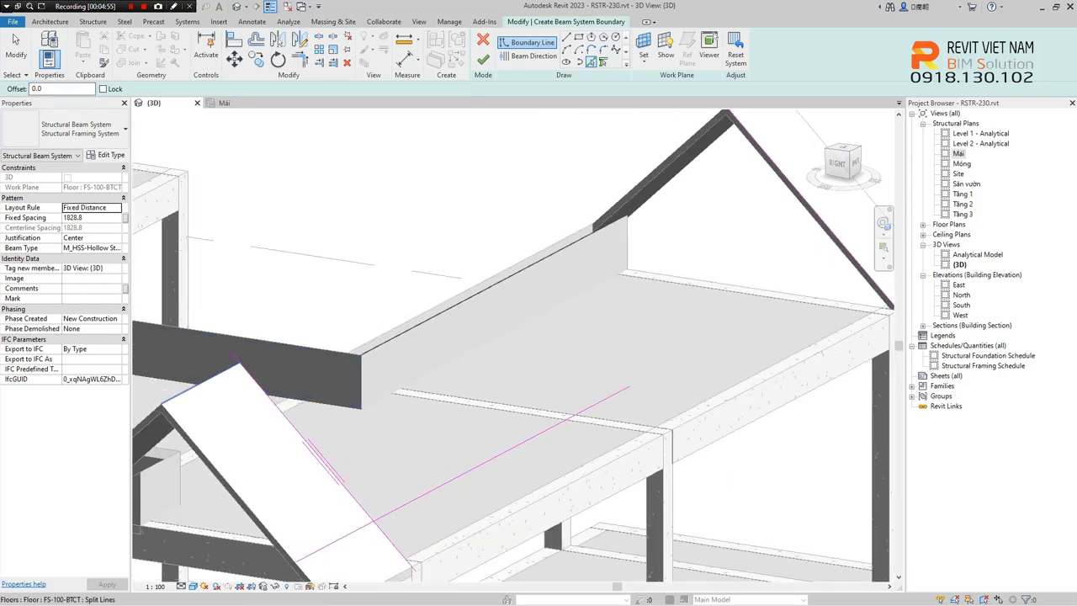
{"action": "scroll", "coordinate": [258, 378], "scroll_direction": "down", "scroll_amount": 1}
{"action": "left_click", "coordinate": [258, 378]}
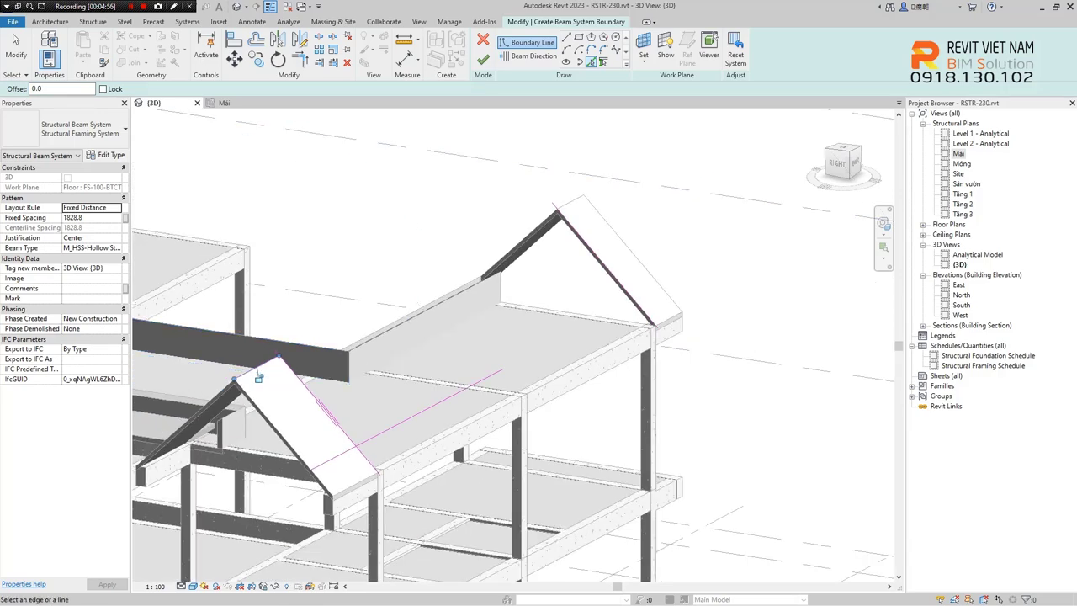
- Trim the two boundary lines to a corner (TR) to close the sketch loop
{"action": "key", "text": "t"}
{"action": "key", "text": "r"}
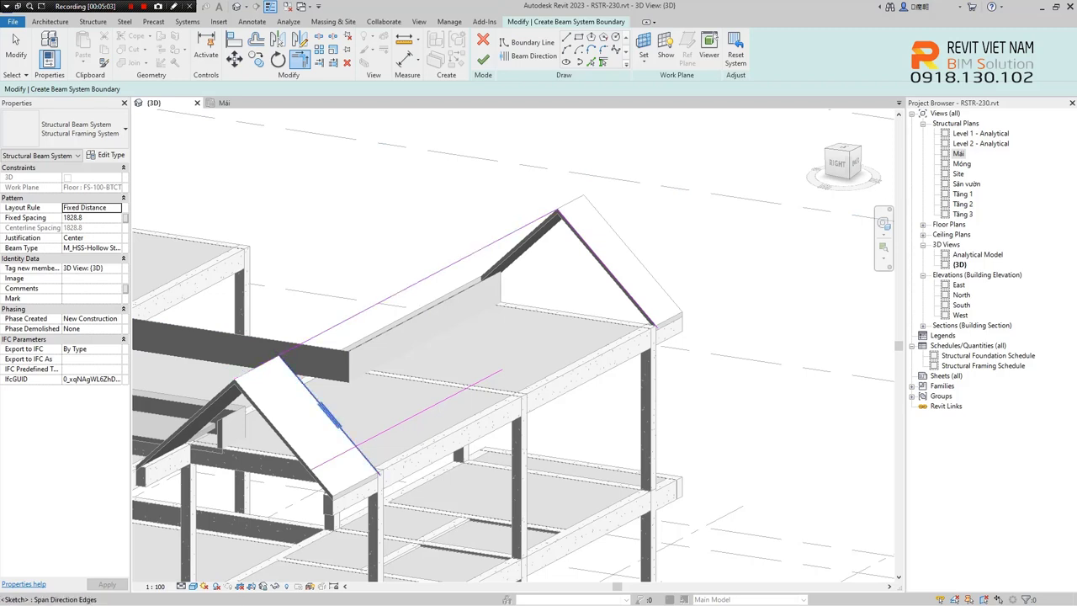
{"action": "left_click", "coordinate": [328, 415]}
{"action": "left_click", "coordinate": [433, 407]}
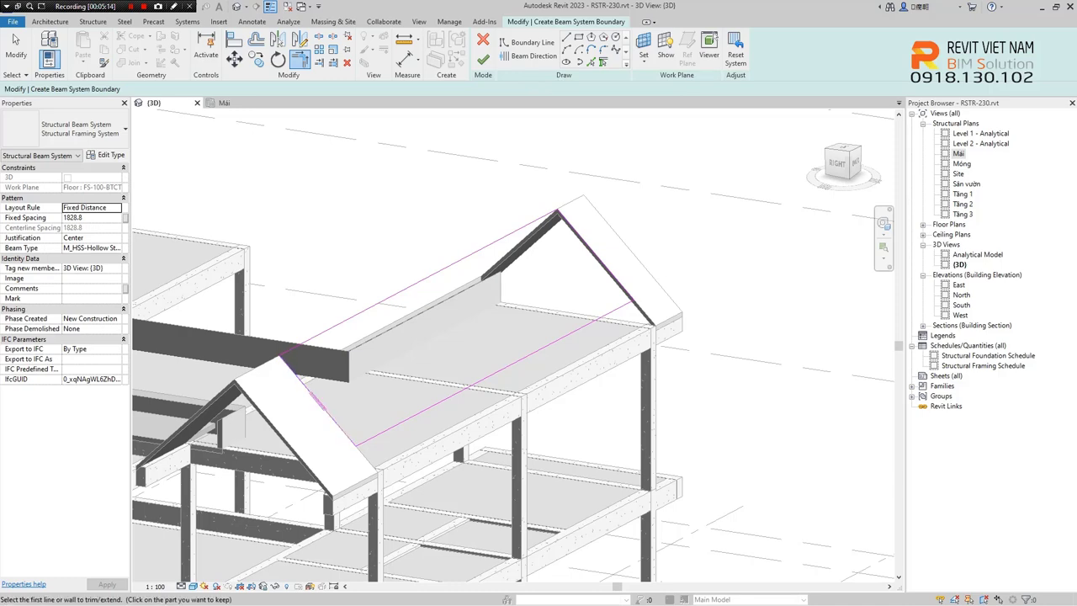
{"action": "scroll", "coordinate": [303, 403], "scroll_direction": "up", "scroll_amount": 2}
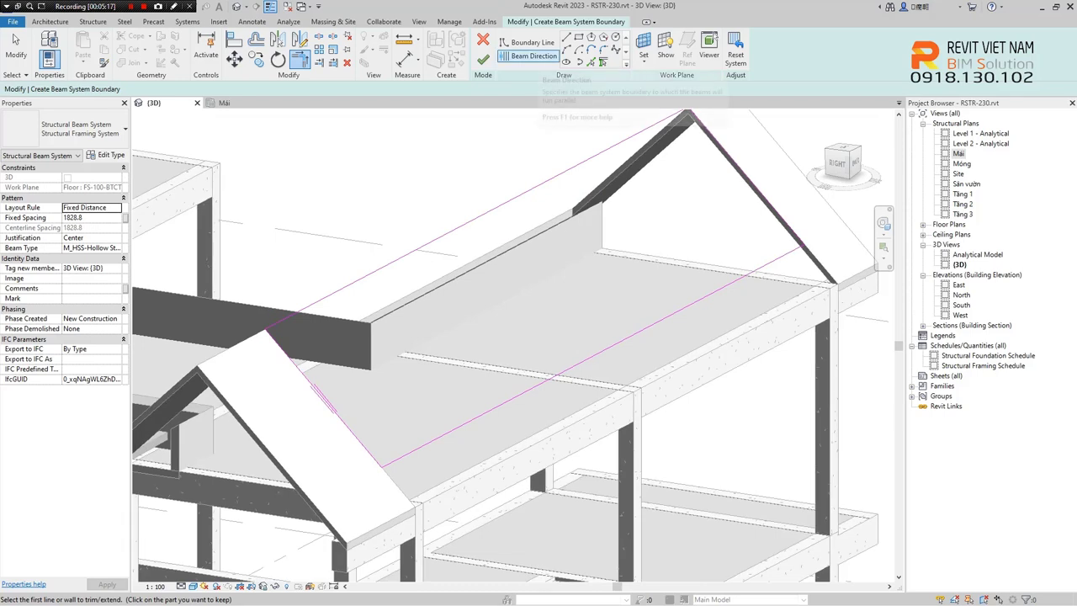
- Set the beam direction along the eave line and the layout rule to Fixed Distance at 270 spacing
{"action": "left_click", "coordinate": [532, 56]}
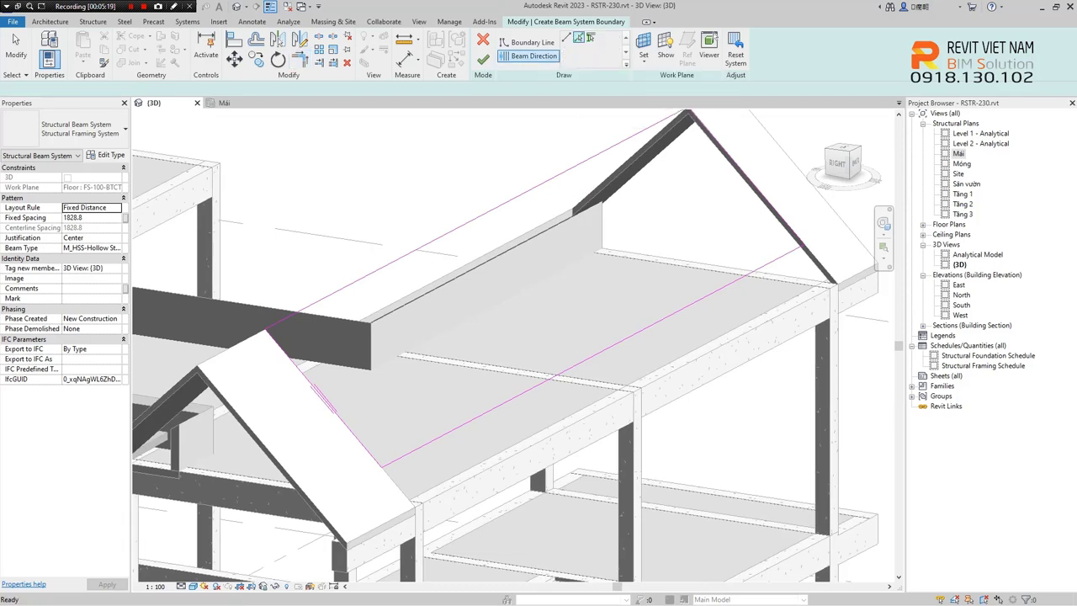
{"action": "left_click", "coordinate": [593, 355]}
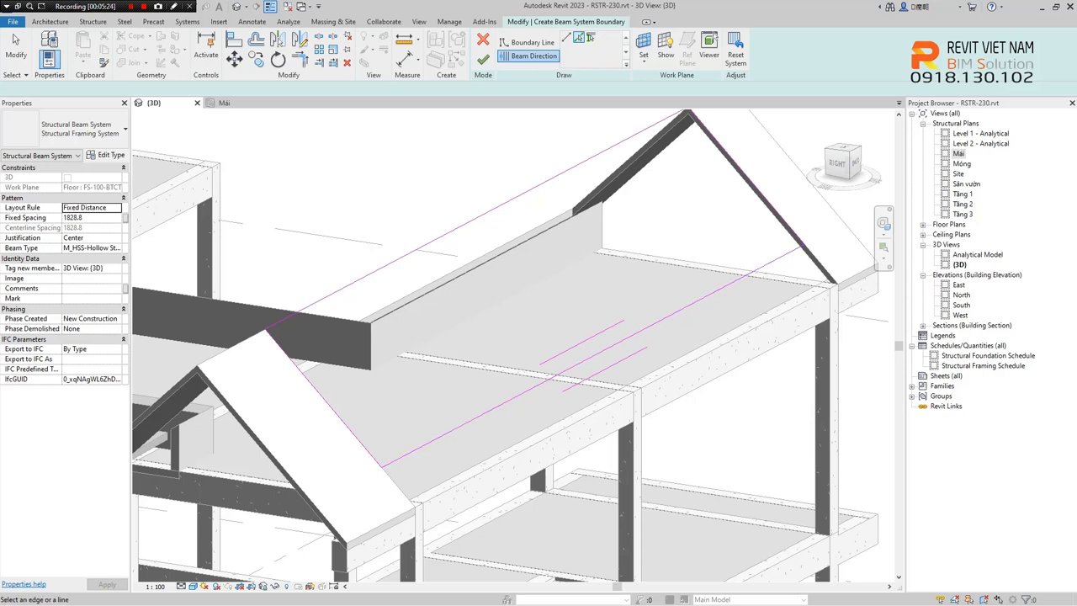
{"action": "left_click", "coordinate": [92, 207]}
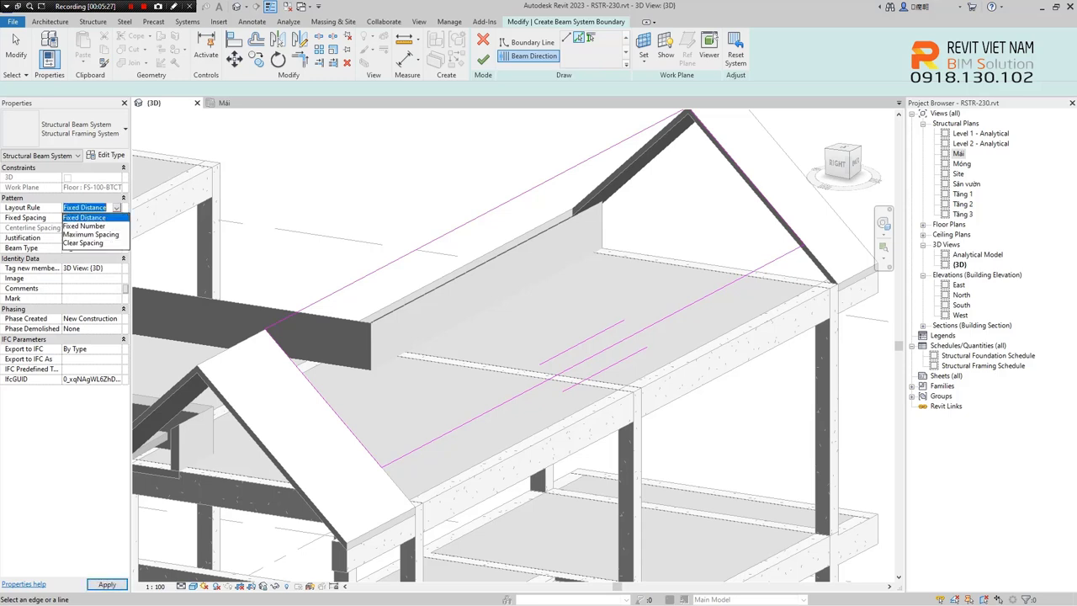
{"action": "left_click", "coordinate": [88, 233]}
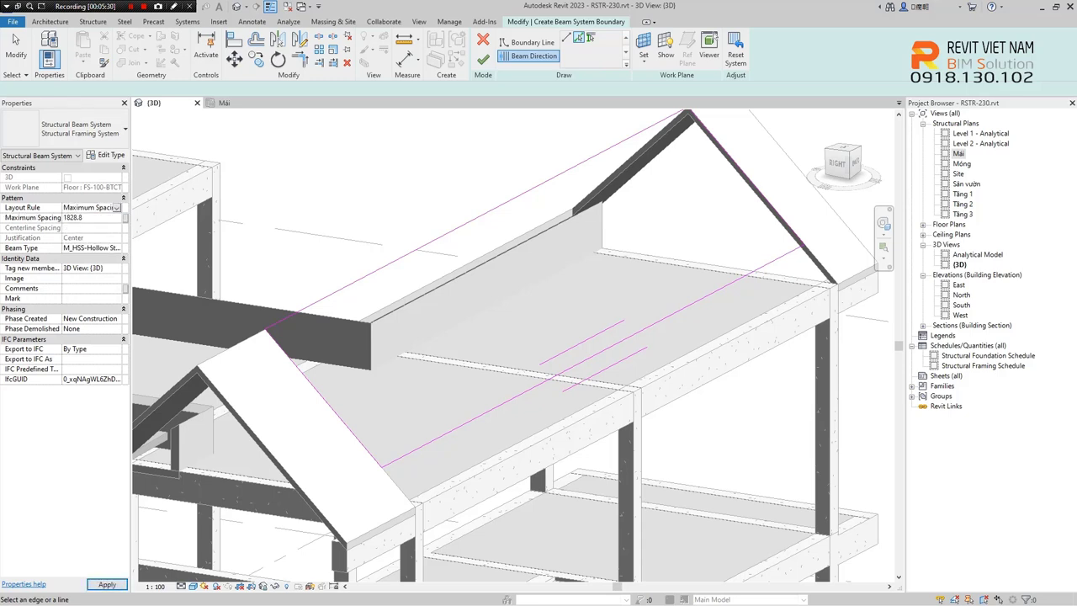
{"action": "left_click", "coordinate": [93, 207]}
{"action": "left_click", "coordinate": [88, 224]}
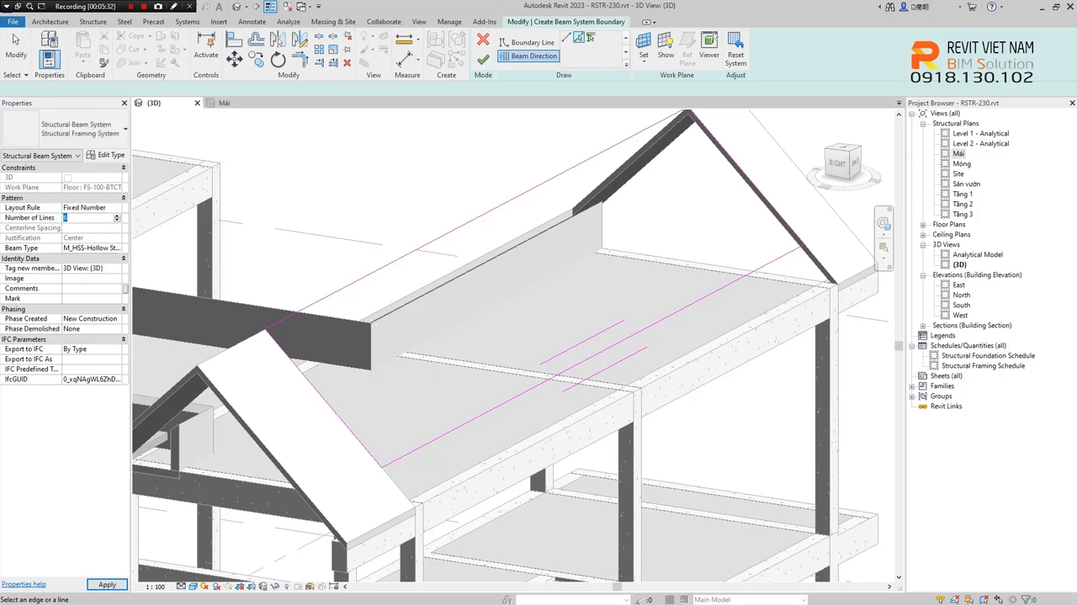
{"action": "left_click", "coordinate": [93, 207]}
{"action": "left_click", "coordinate": [89, 214]}
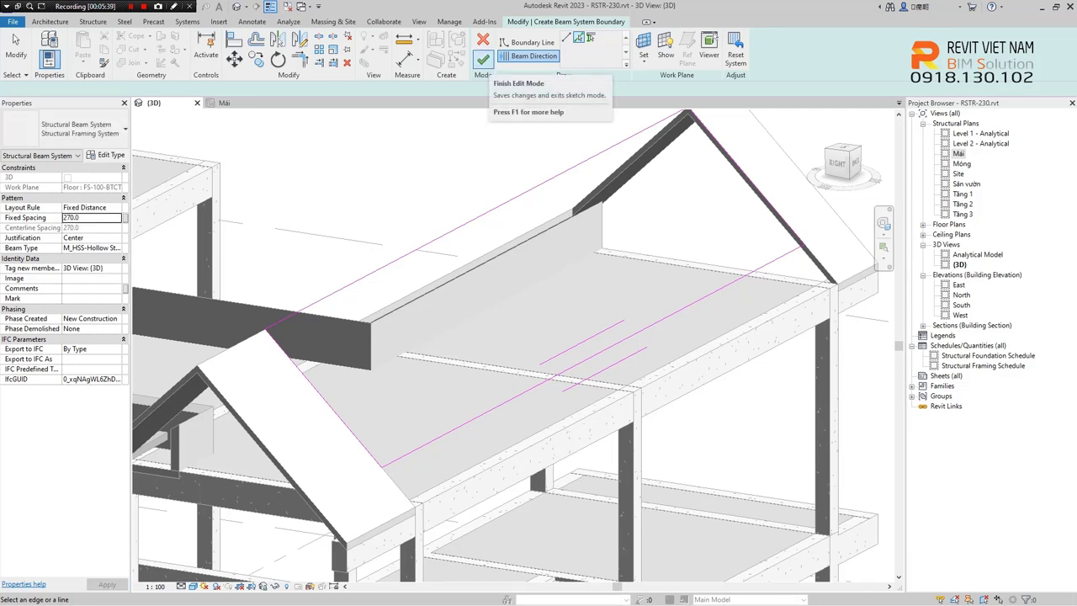
- Finish the sketch, creating HSS purlins at 270 spacing on the sloped roof slab
{"action": "left_click", "coordinate": [482, 59]}
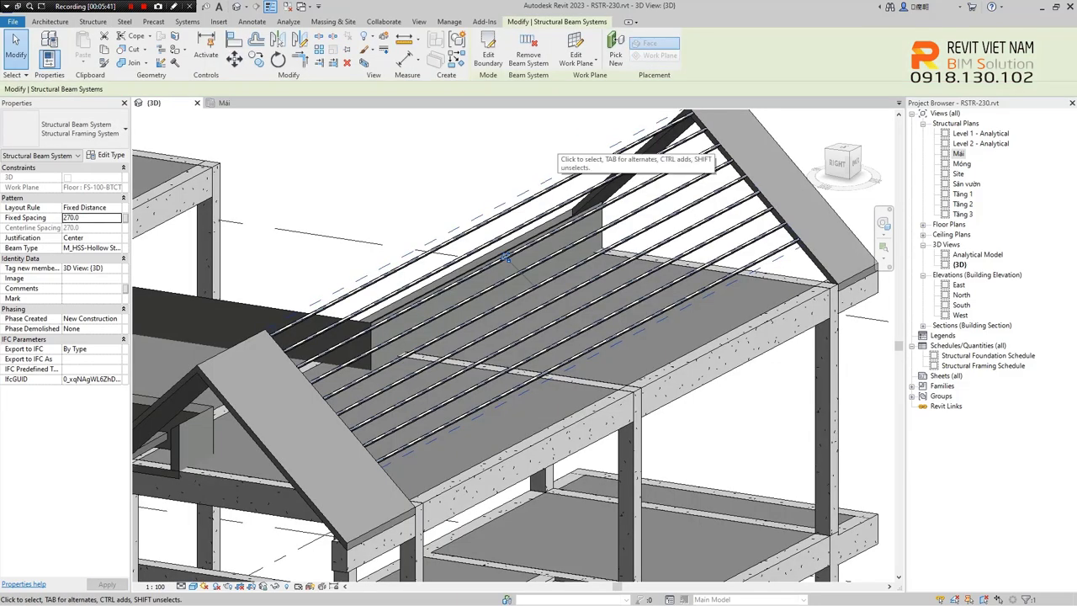
{"action": "scroll", "coordinate": [508, 268], "scroll_direction": "down", "scroll_amount": 2}
{"action": "middle_click_drag", "start_coordinate": [509, 277], "coordinate": [383, 251], "text": "shift"}
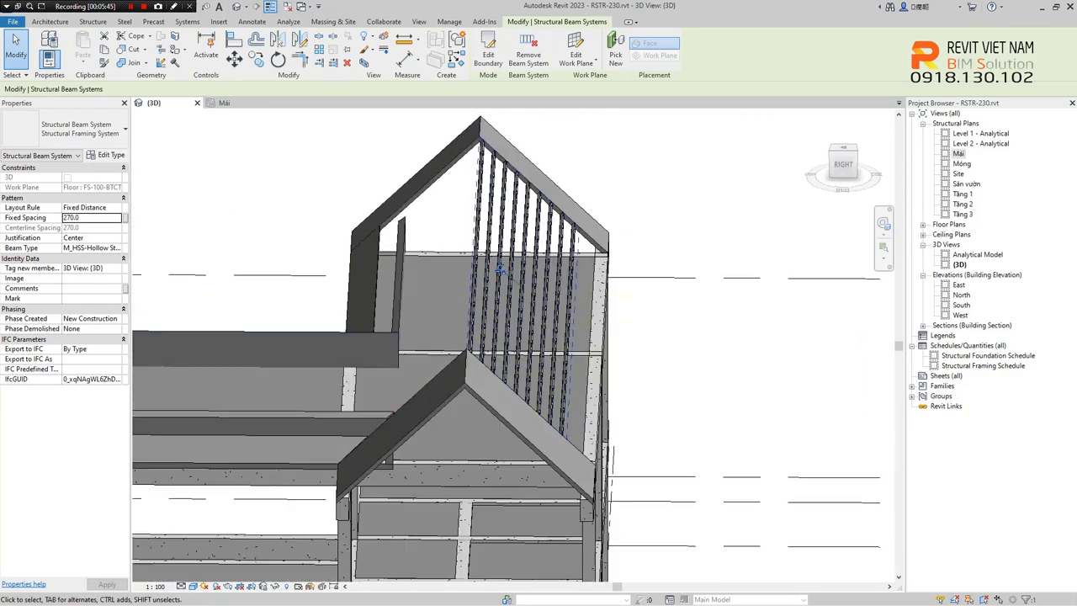
{"action": "scroll", "coordinate": [384, 250], "scroll_direction": "up", "scroll_amount": 2}
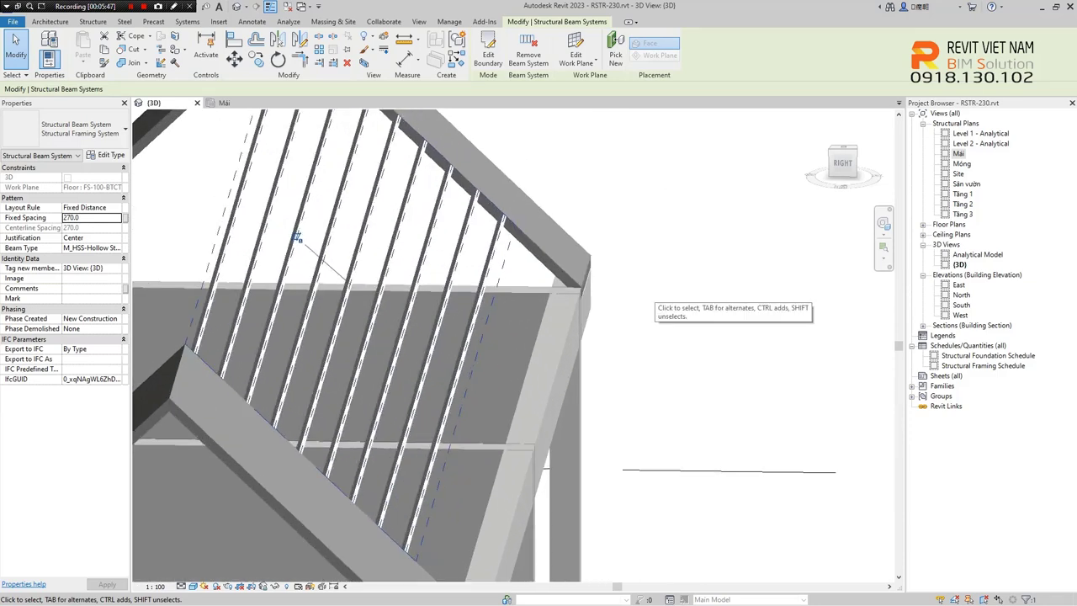
{"action": "mouse_move", "coordinate": [296, 233]}
{"action": "middle_mouse_down", "text": "shift"}
{"action": "mouse_move", "coordinate": [228, 200]}
{"action": "mouse_move", "coordinate": [239, 206]}
{"action": "middle_mouse_up", "text": "shift"}
{"action": "scroll", "coordinate": [228, 199], "scroll_direction": "up", "scroll_amount": 3}
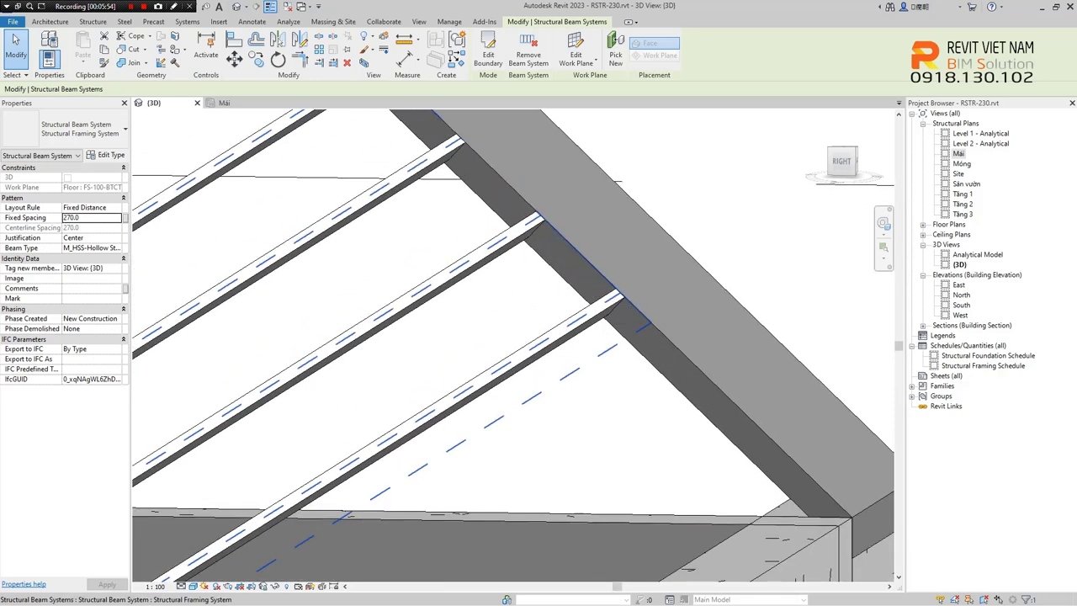
- Orbit and zoom around the roof to inspect the new purlins from several angles
{"action": "middle_click_drag", "start_coordinate": [240, 206], "coordinate": [225, 286]}
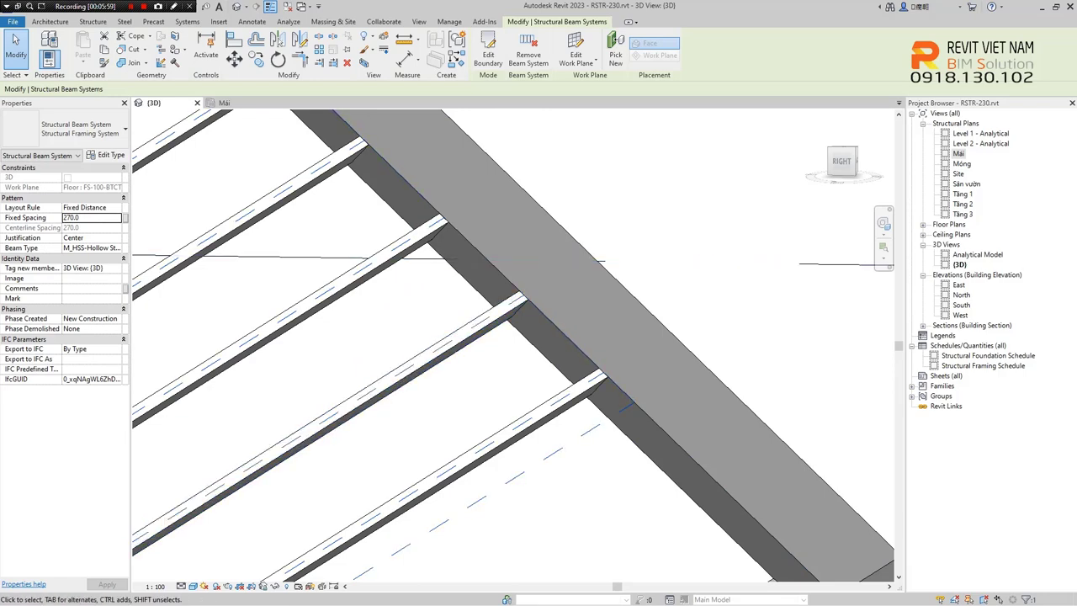
{"action": "scroll", "coordinate": [338, 166], "scroll_direction": "down", "scroll_amount": 2}
{"action": "scroll", "coordinate": [337, 165], "scroll_direction": "down", "scroll_amount": 2}
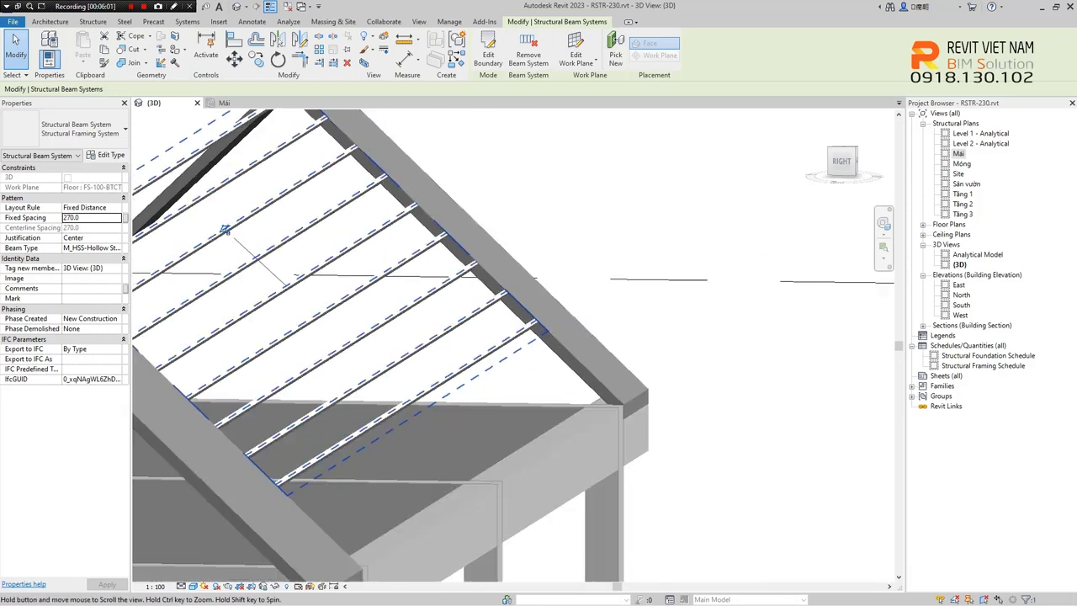
{"action": "scroll", "coordinate": [337, 166], "scroll_direction": "down", "scroll_amount": 2}
{"action": "scroll", "coordinate": [337, 166], "scroll_direction": "up", "scroll_amount": 1}
{"action": "mouse_move", "coordinate": [420, 336]}
{"action": "middle_mouse_down", "text": "shift"}
{"action": "mouse_move", "coordinate": [522, 294]}
{"action": "mouse_move", "coordinate": [483, 303]}
{"action": "middle_mouse_up", "text": "shift"}
{"action": "middle_click_drag", "start_coordinate": [481, 262], "coordinate": [491, 265], "text": "shift"}
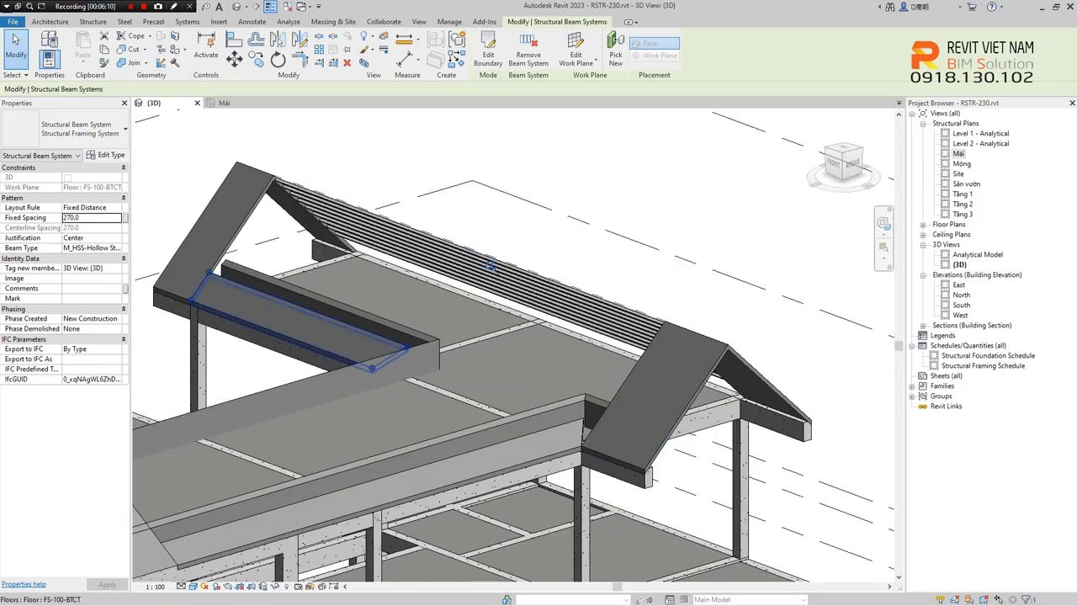
- Check the gutter floor slab in 3D, then bring up the Mái roof plan for tiling
{"action": "left_click", "coordinate": [295, 319]}
{"action": "mouse_move", "coordinate": [295, 320]}
{"action": "middle_mouse_down", "text": "shift"}
{"action": "mouse_move", "coordinate": [252, 324]}
{"action": "mouse_move", "coordinate": [312, 333]}
{"action": "middle_mouse_up", "text": "shift"}
{"action": "key", "text": "Escape"}
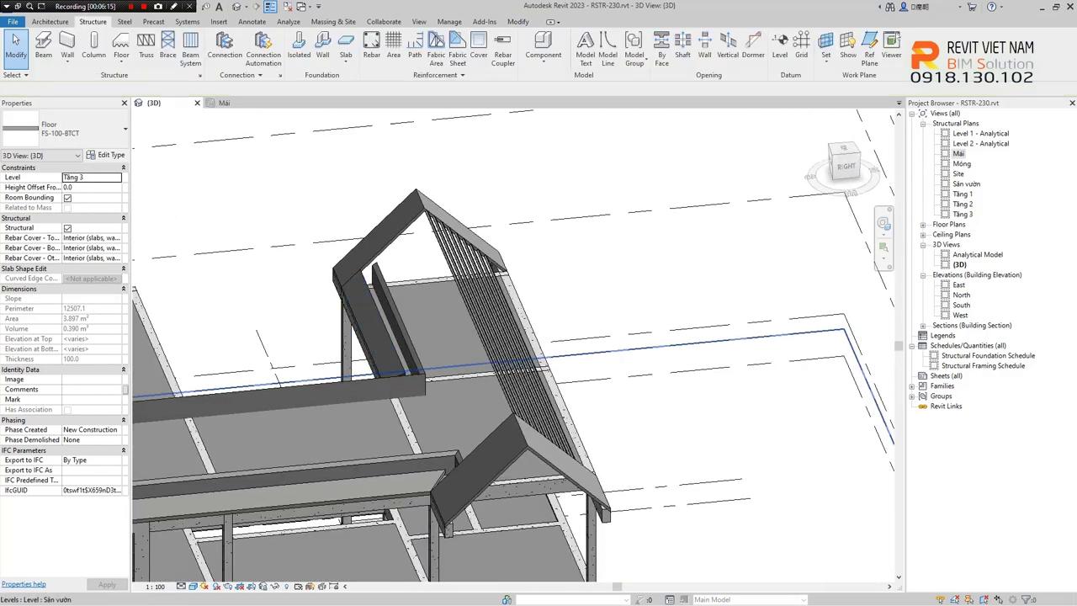
{"action": "mouse_move", "coordinate": [337, 374]}
{"action": "middle_mouse_down", "text": "shift"}
{"action": "mouse_move", "coordinate": [505, 337]}
{"action": "mouse_move", "coordinate": [538, 312]}
{"action": "middle_mouse_up", "text": "shift"}
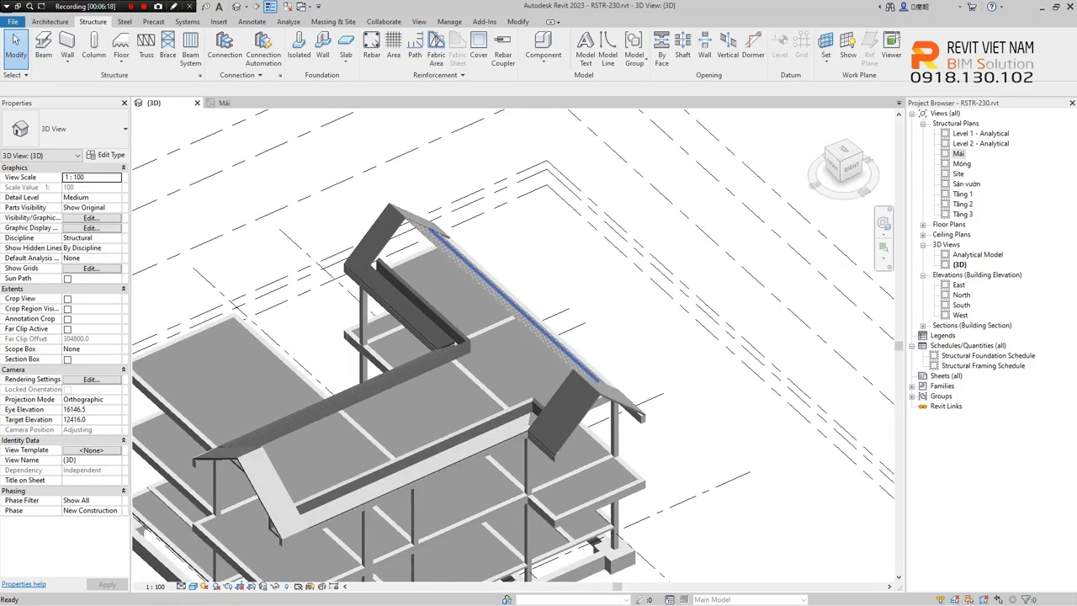
{"action": "key", "text": "ctrl+Tab"}
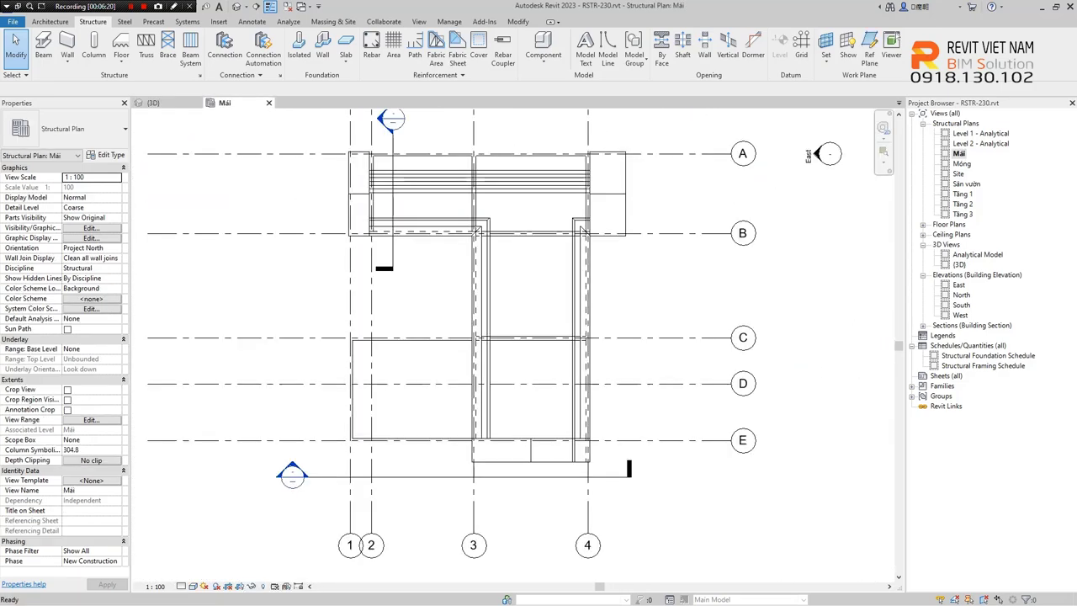
{"action": "left_click", "coordinate": [418, 21]}
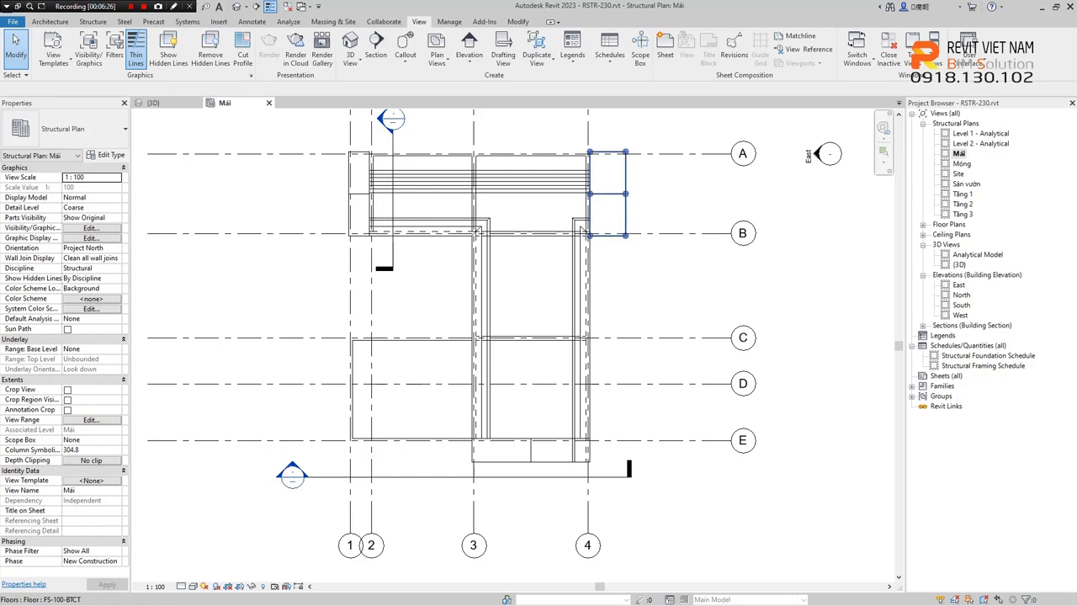
- Tile the Mái plan and 3D views side by side and zoom both to fit (ZA)
{"action": "left_click", "coordinate": [934, 44]}
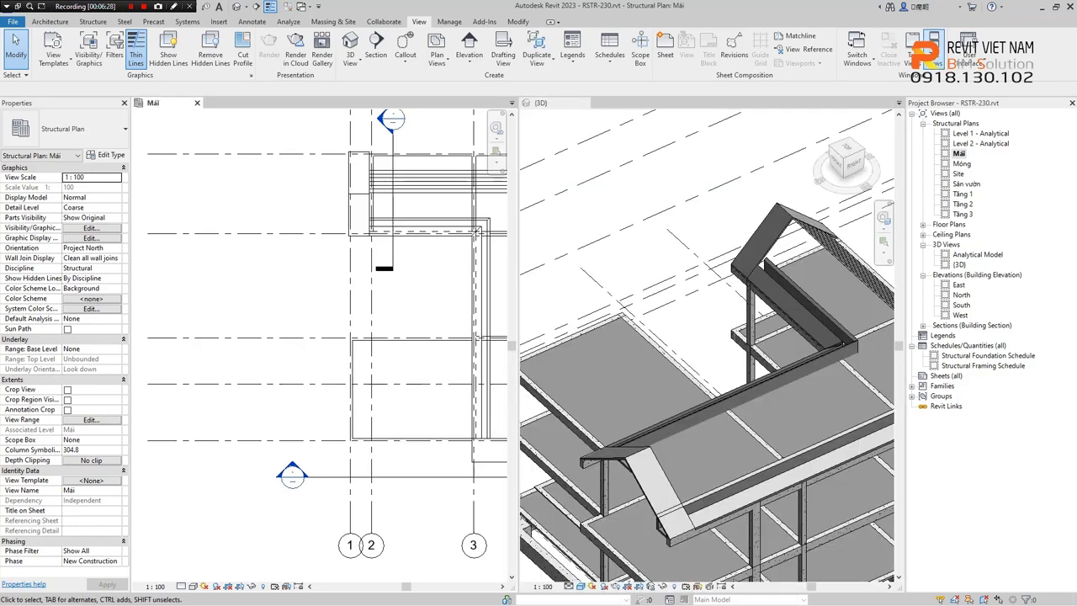
{"action": "key", "text": "z"}
{"action": "key", "text": "a"}
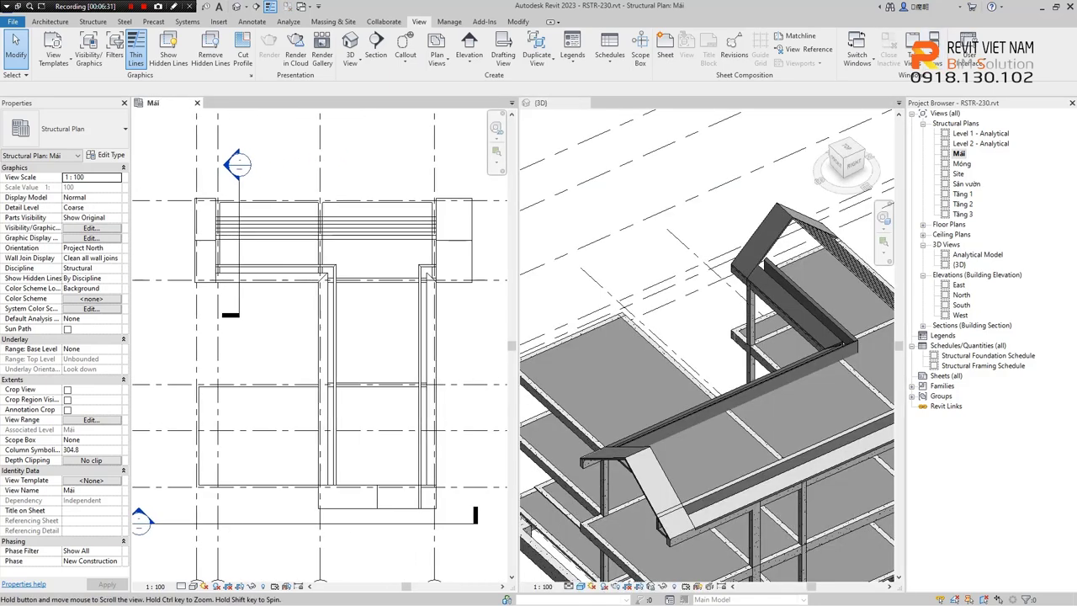
- Orbit and zoom the 3D view onto the gable wing and select its purlin beam system
{"action": "key", "text": "ctrl+Tab"}
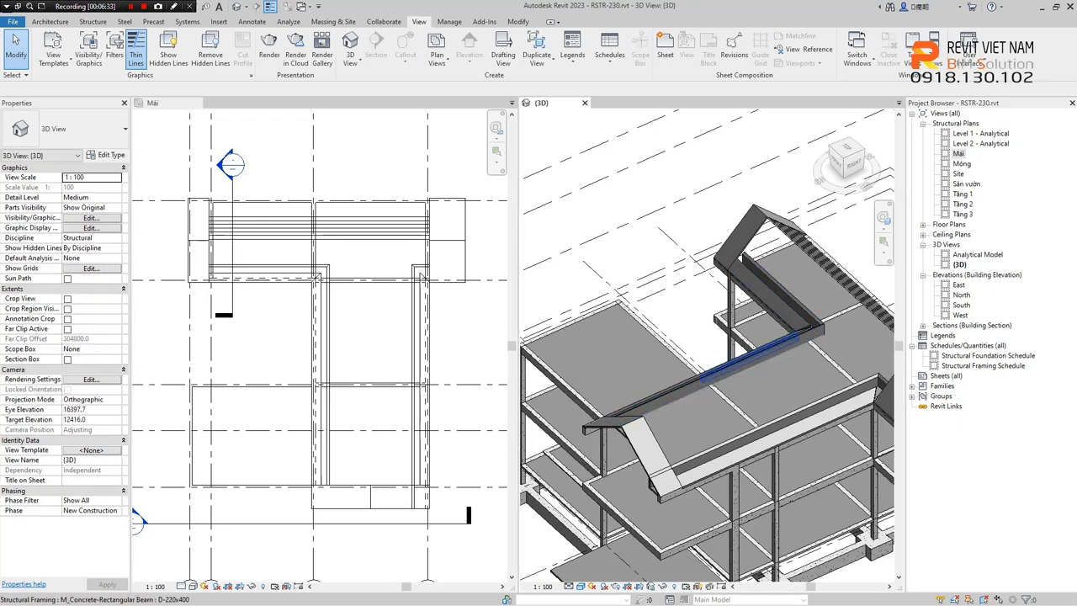
{"action": "middle_click_drag", "start_coordinate": [706, 353], "coordinate": [547, 358], "text": "shift"}
{"action": "scroll", "coordinate": [732, 425], "scroll_direction": "up", "scroll_amount": 1}
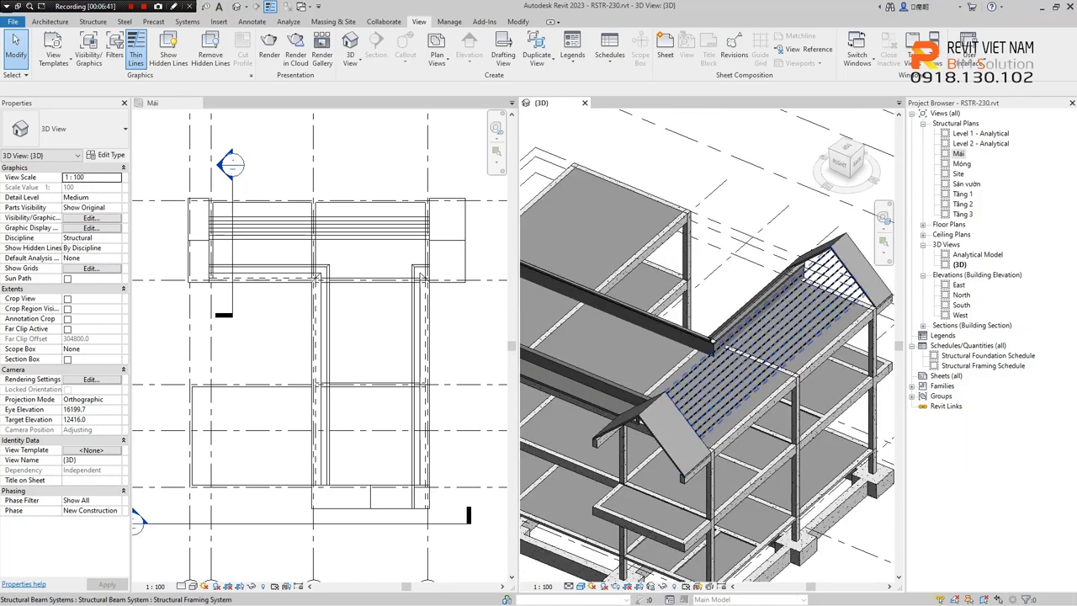
{"action": "scroll", "coordinate": [732, 425], "scroll_direction": "up", "scroll_amount": 1}
{"action": "scroll", "coordinate": [732, 425], "scroll_direction": "up", "scroll_amount": 1}
{"action": "scroll", "coordinate": [732, 424], "scroll_direction": "up", "scroll_amount": 1}
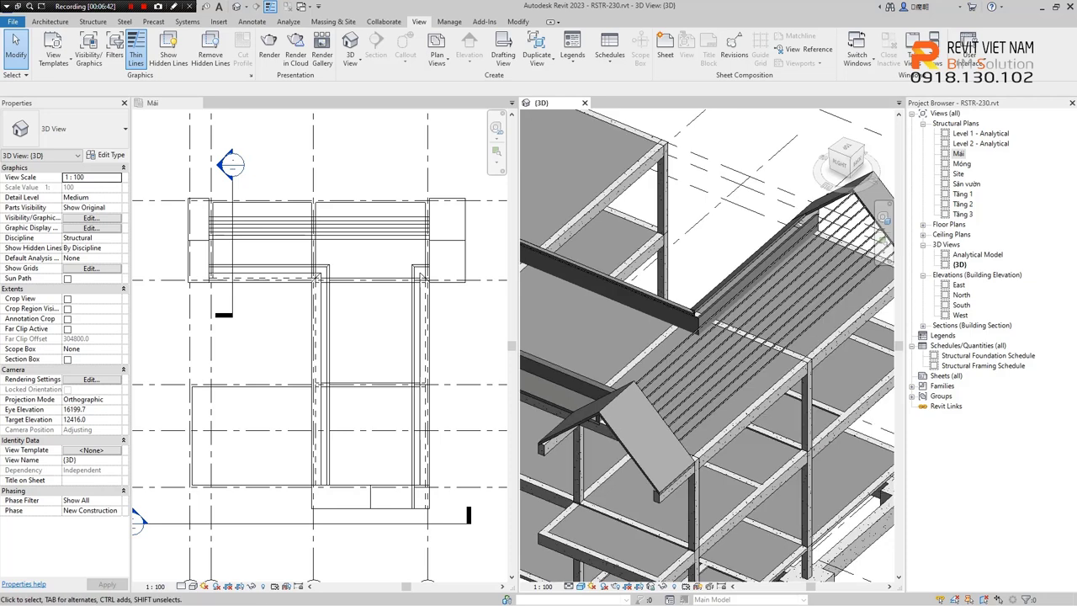
{"action": "middle_click_drag", "start_coordinate": [623, 437], "coordinate": [597, 445], "text": "shift"}
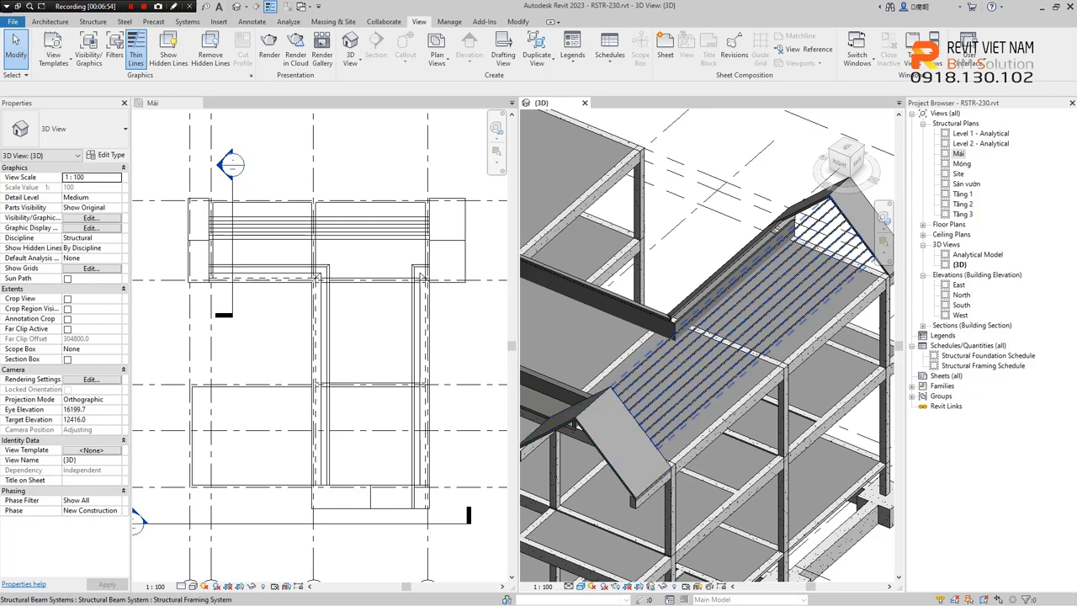
{"action": "left_click", "coordinate": [713, 293]}
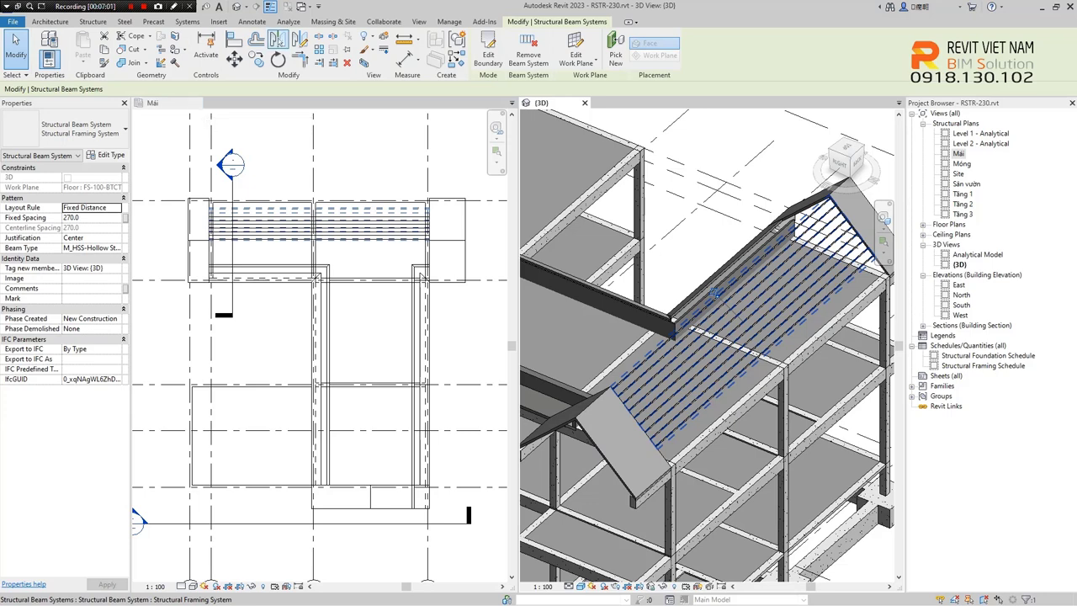
- Start a mirror-copy of the beam system, then cancel and reselect the wing slope's purlins
{"action": "left_click", "coordinate": [299, 39]}
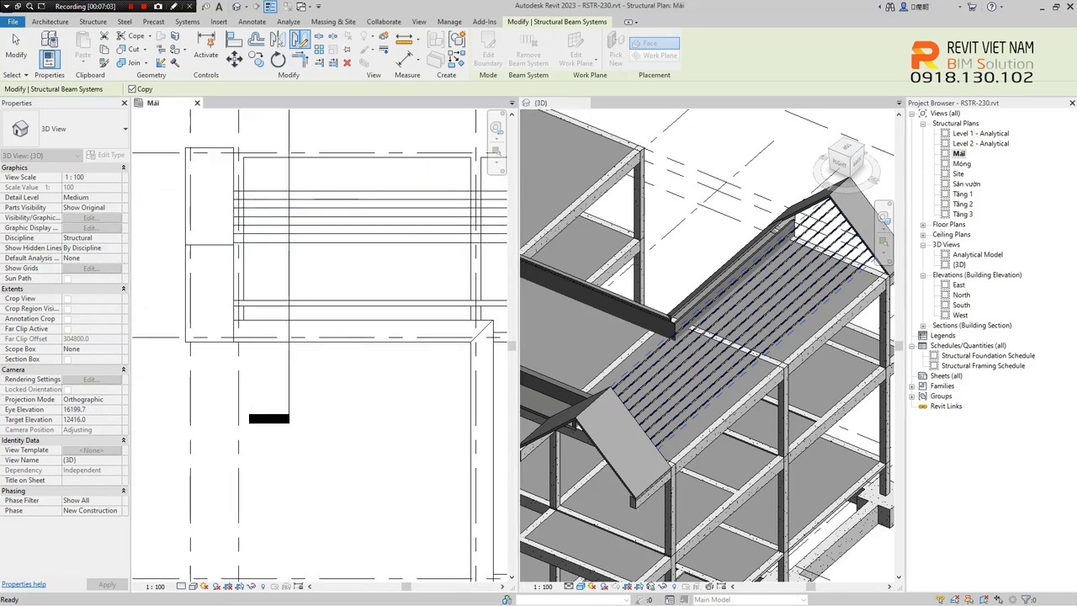
{"action": "scroll", "coordinate": [264, 201], "scroll_direction": "down", "scroll_amount": 2}
{"action": "key", "text": "Escape"}
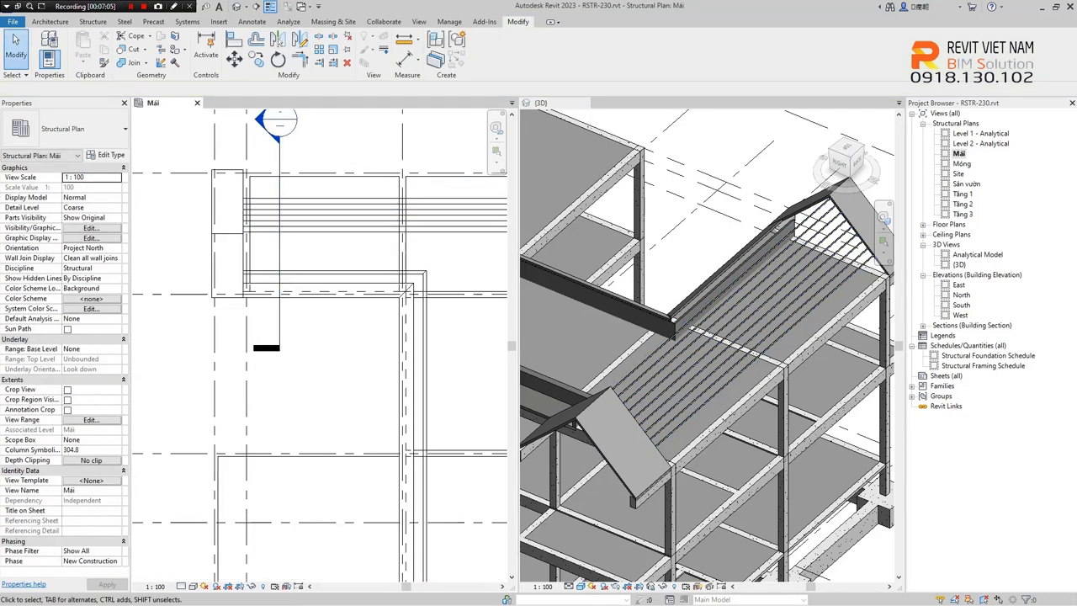
{"action": "left_click", "coordinate": [618, 421]}
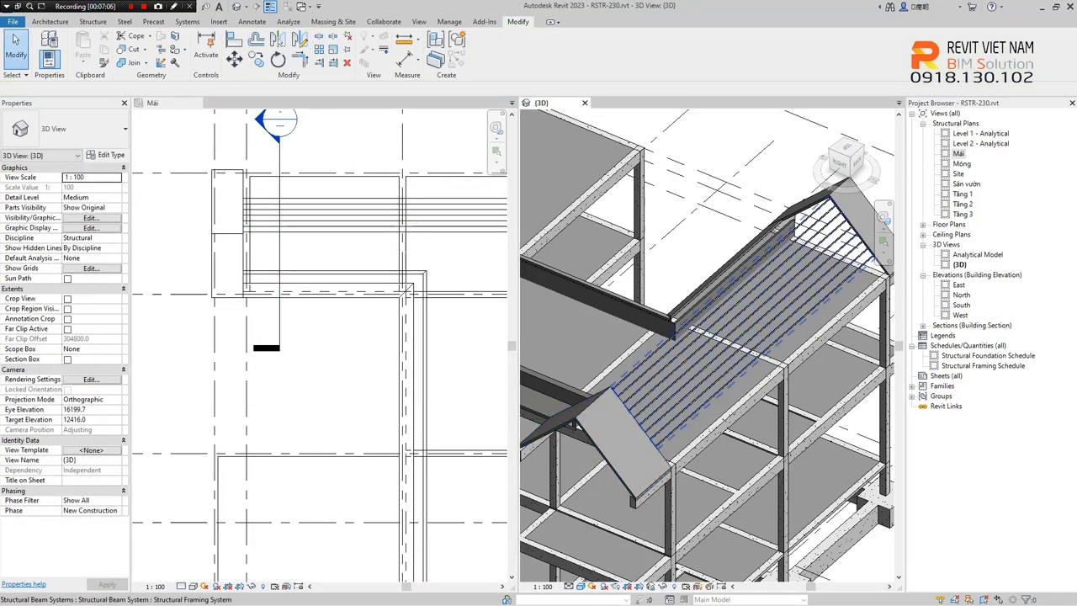
{"action": "left_click", "coordinate": [713, 292]}
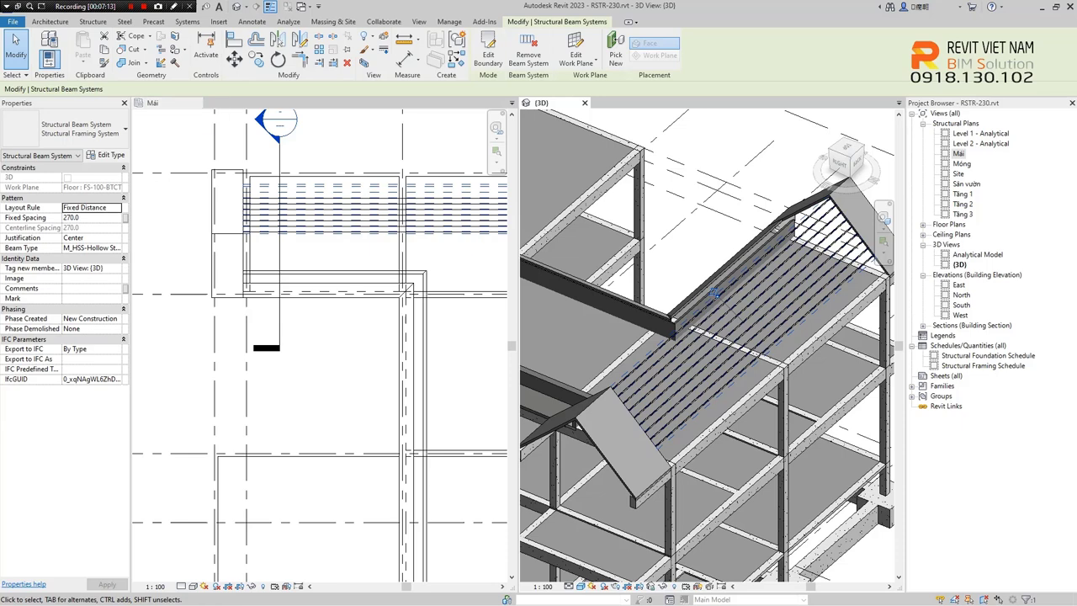
- Mirror-copy the beam system about an axis through the wing slab's midpoint in the Mái plan
{"action": "left_click", "coordinate": [345, 179]}
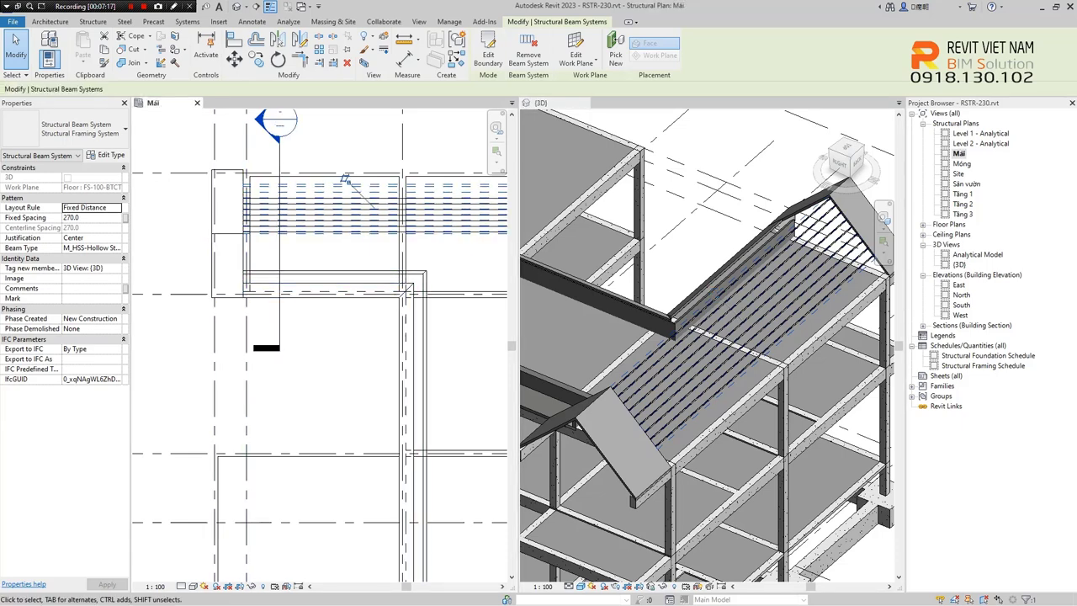
{"action": "left_click", "coordinate": [714, 292]}
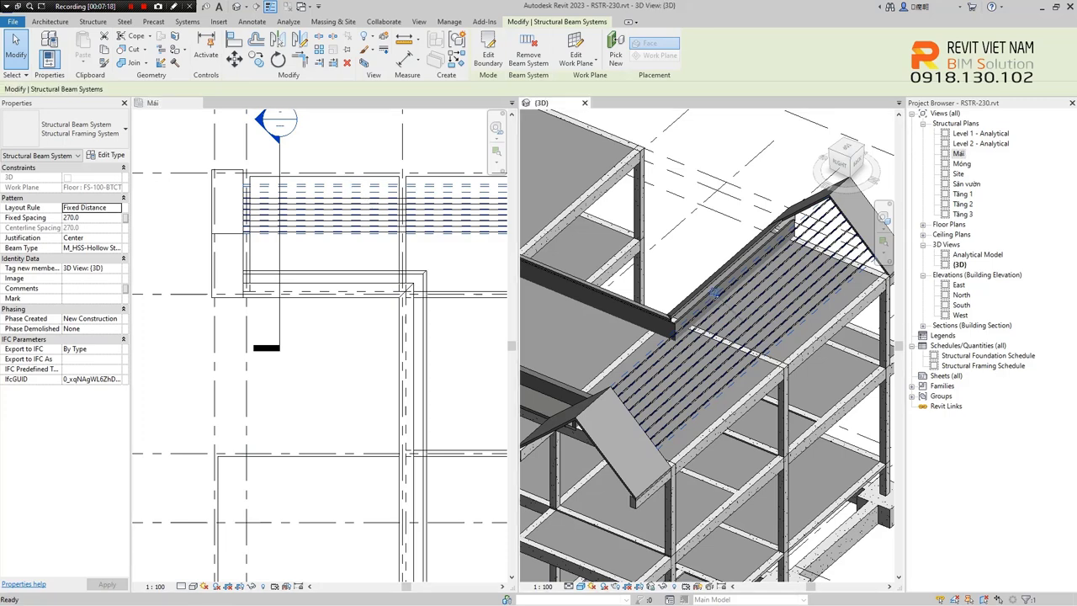
{"action": "key", "text": "Tab"}
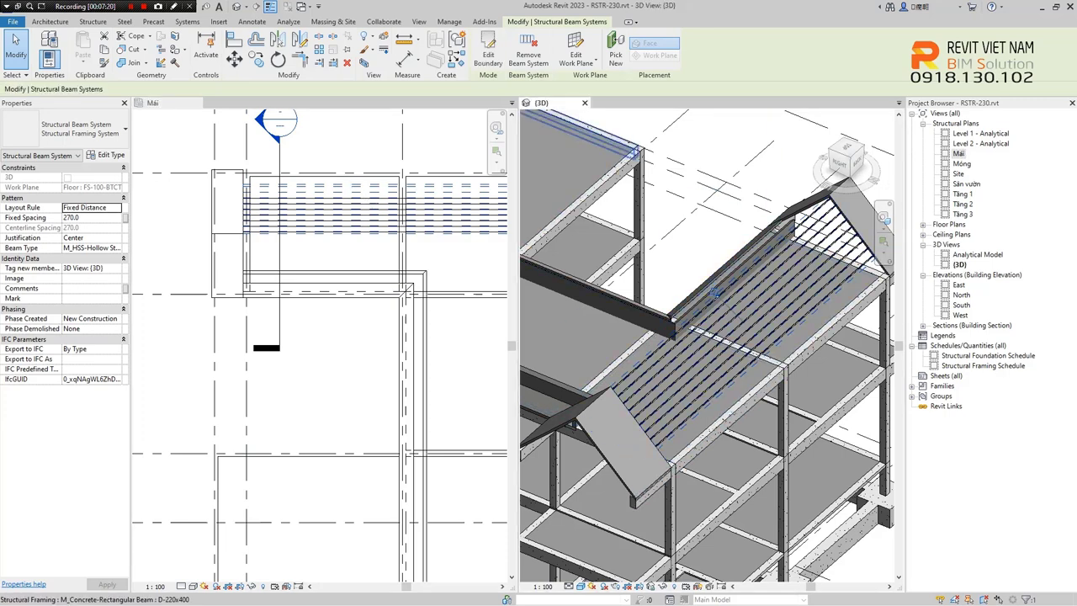
{"action": "left_click", "coordinate": [345, 180]}
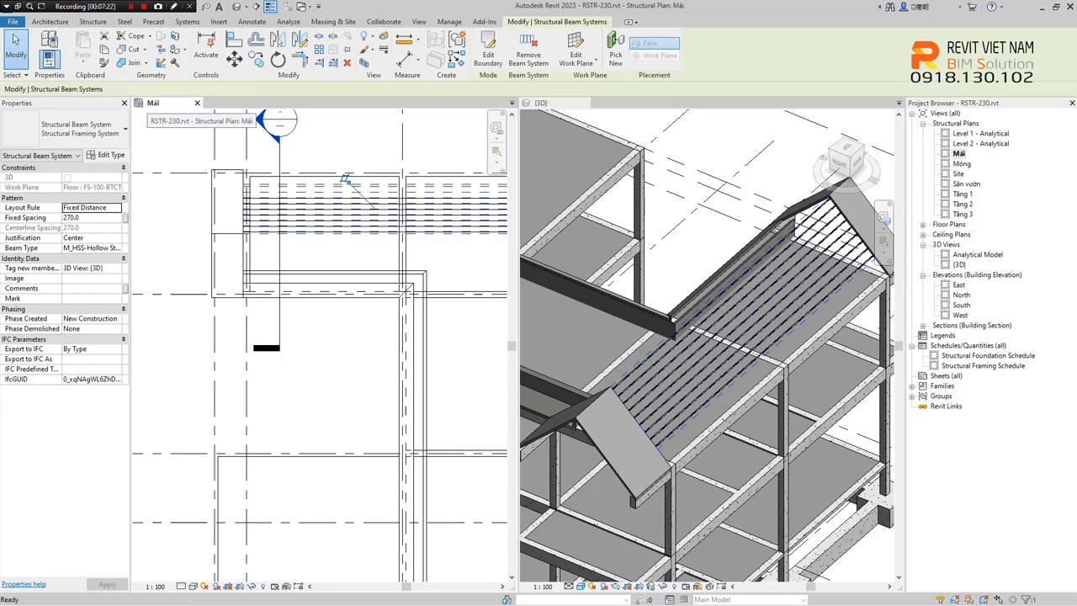
{"action": "left_click", "coordinate": [715, 291]}
{"action": "left_click", "coordinate": [344, 180]}
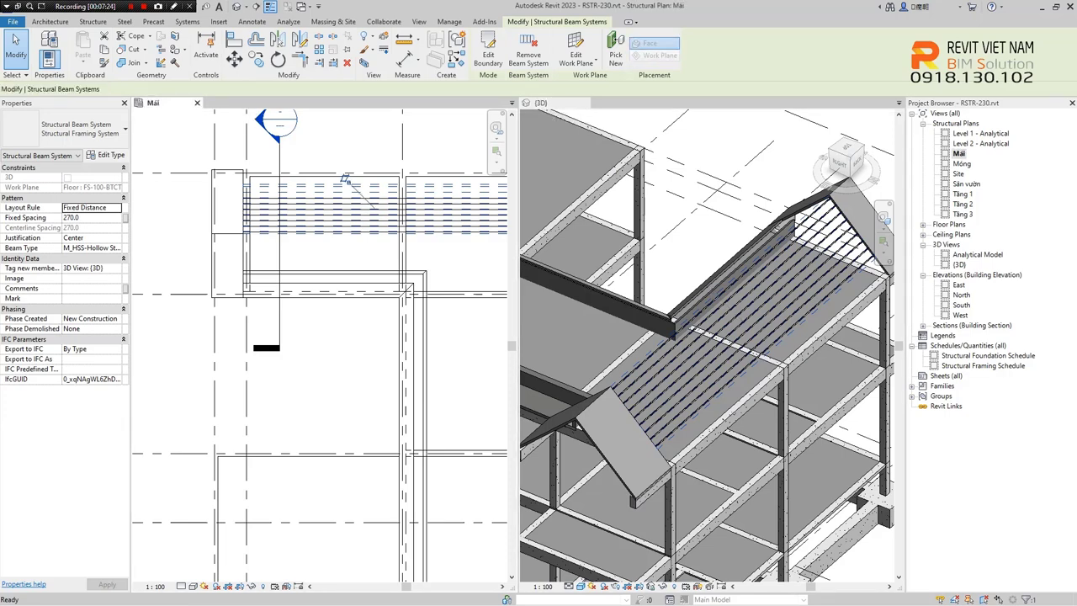
{"action": "middle_click_drag", "start_coordinate": [344, 179], "coordinate": [339, 270]}
{"action": "key", "text": "Escape"}
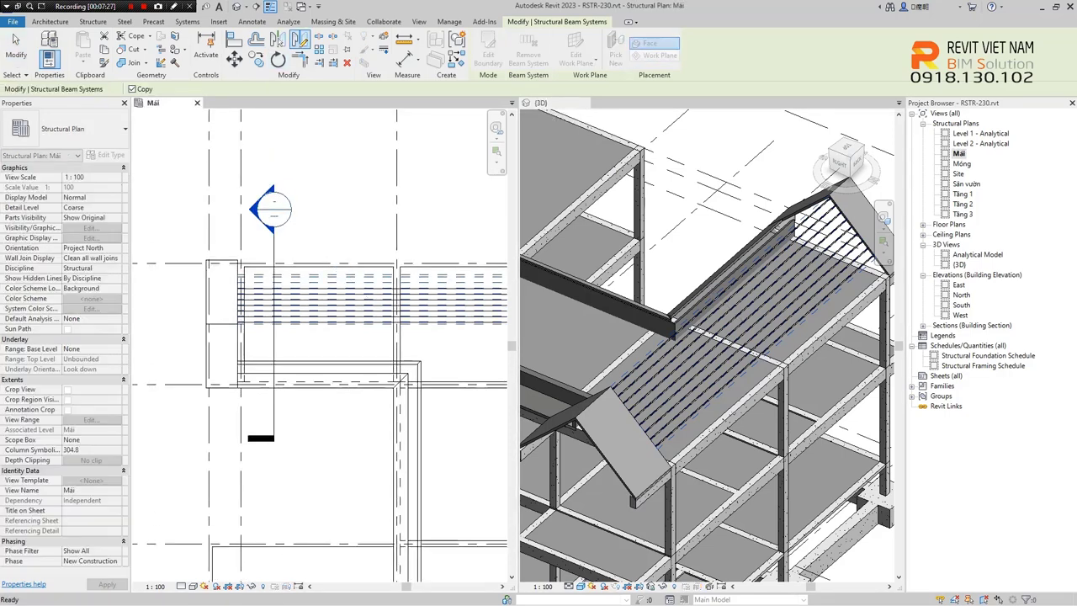
{"action": "scroll", "coordinate": [209, 317], "scroll_direction": "up", "scroll_amount": 3}
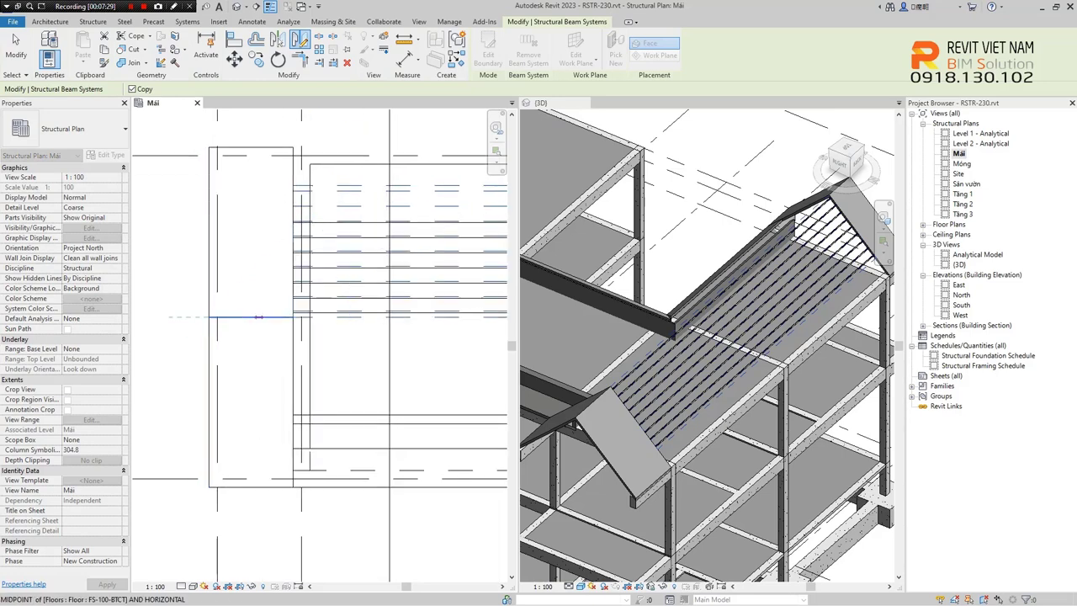
{"action": "left_click", "coordinate": [274, 317]}
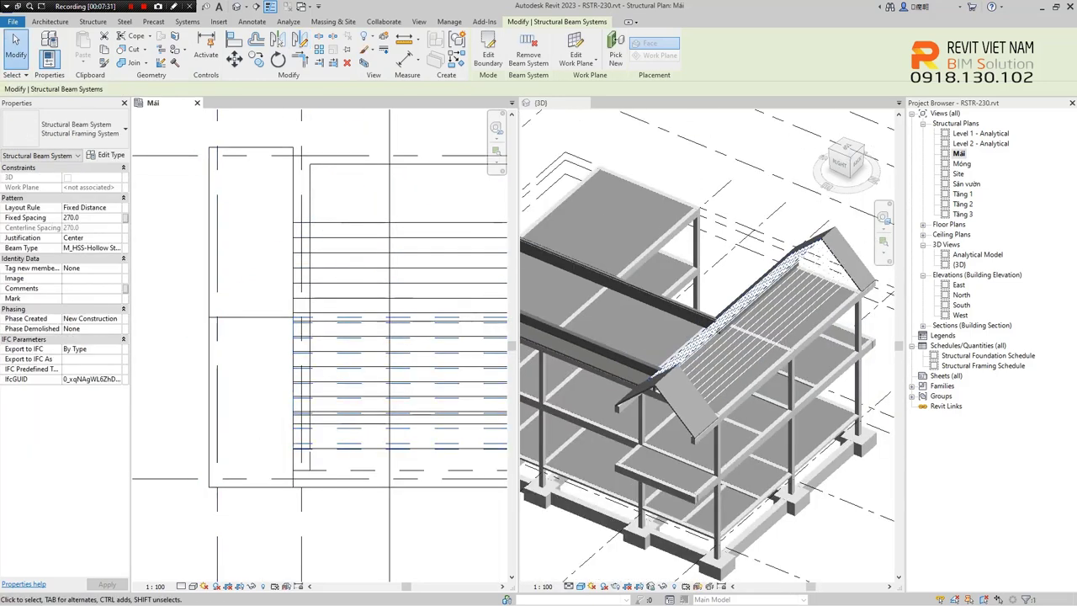
{"action": "mouse_move", "coordinate": [707, 353]}
{"action": "middle_mouse_down", "text": "shift"}
{"action": "mouse_move", "coordinate": [639, 347]}
{"action": "mouse_move", "coordinate": [622, 362]}
{"action": "mouse_move", "coordinate": [589, 360]}
{"action": "mouse_move", "coordinate": [555, 400]}
{"action": "mouse_move", "coordinate": [883, 575]}
{"action": "mouse_move", "coordinate": [699, 578]}
{"action": "mouse_move", "coordinate": [610, 278]}
{"action": "mouse_move", "coordinate": [720, 364]}
{"action": "mouse_move", "coordinate": [642, 383]}
{"action": "middle_mouse_up", "text": "shift"}
{"action": "scroll", "coordinate": [610, 278], "scroll_direction": "up", "scroll_amount": 3}
{"action": "scroll", "coordinate": [719, 364], "scroll_direction": "up", "scroll_amount": 2}
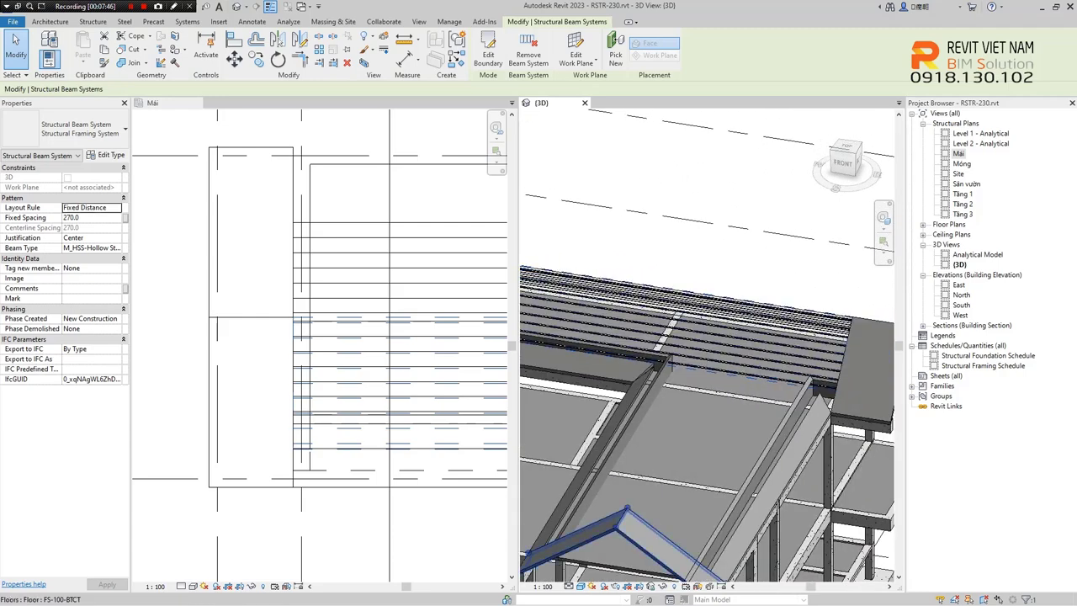
{"action": "scroll", "coordinate": [341, 317], "scroll_direction": "down", "scroll_amount": 2}
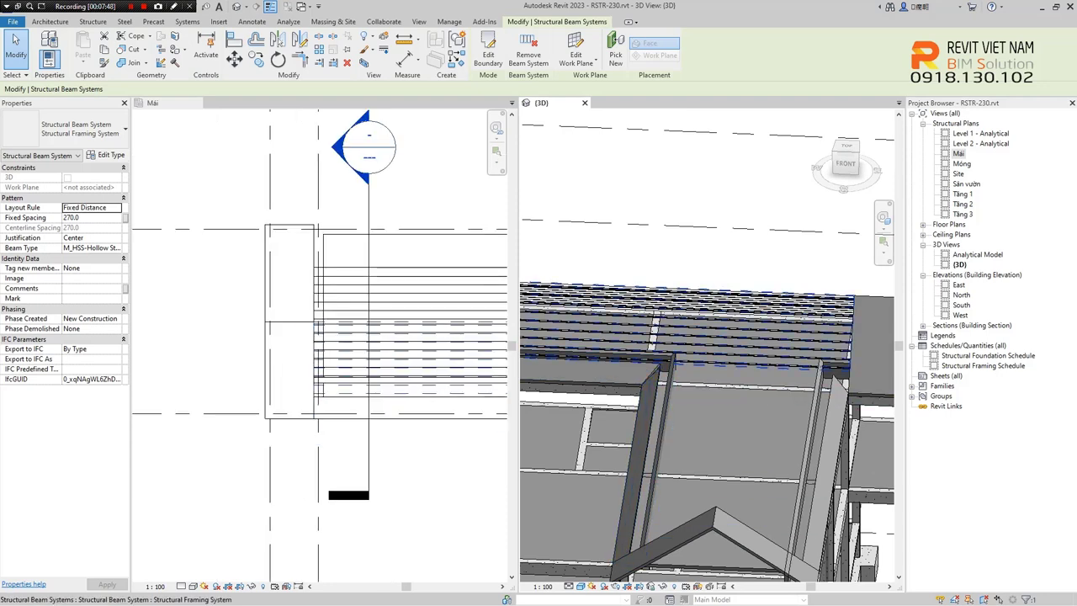
{"action": "key", "text": "Escape"}
{"action": "middle_click_drag", "start_coordinate": [643, 382], "coordinate": [723, 395], "text": "shift"}
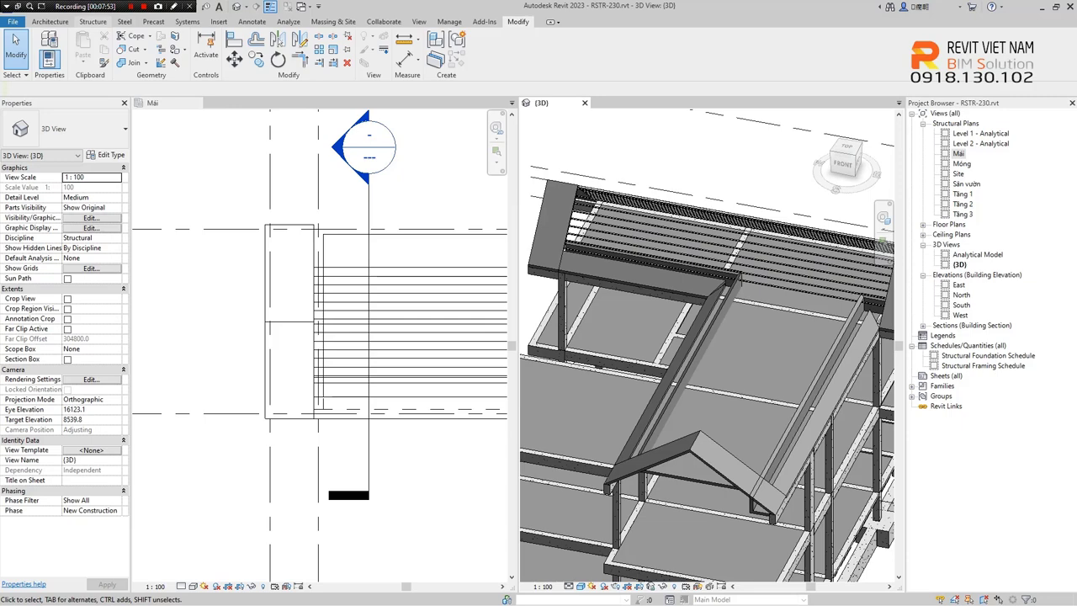
{"action": "left_click", "coordinate": [92, 22]}
- Start a new beam system sketch with its work plane set on the gable beam face
{"action": "left_click", "coordinate": [190, 50]}
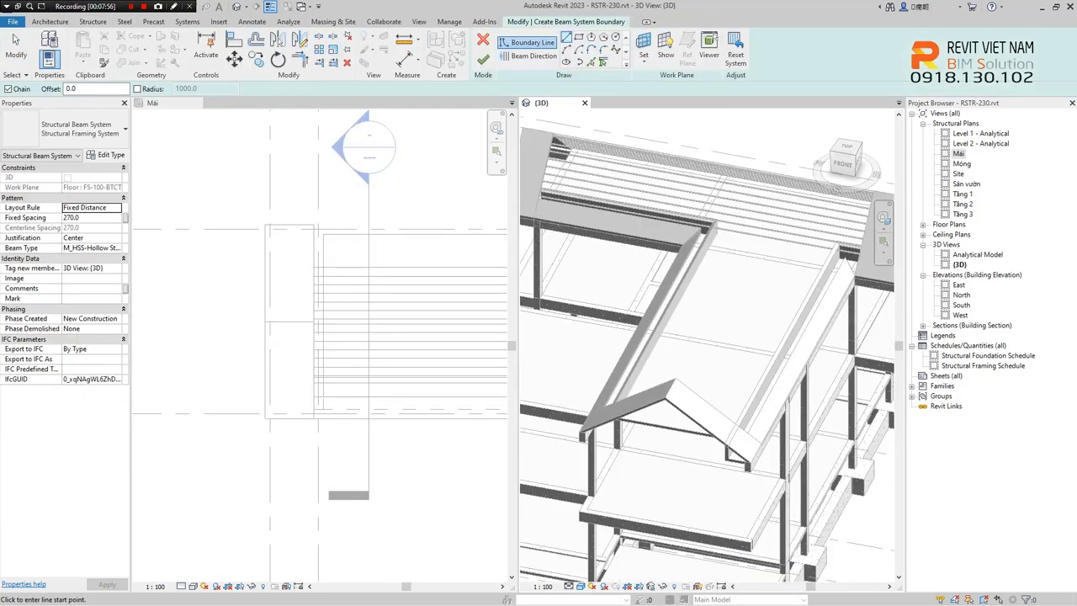
{"action": "left_click", "coordinate": [643, 50]}
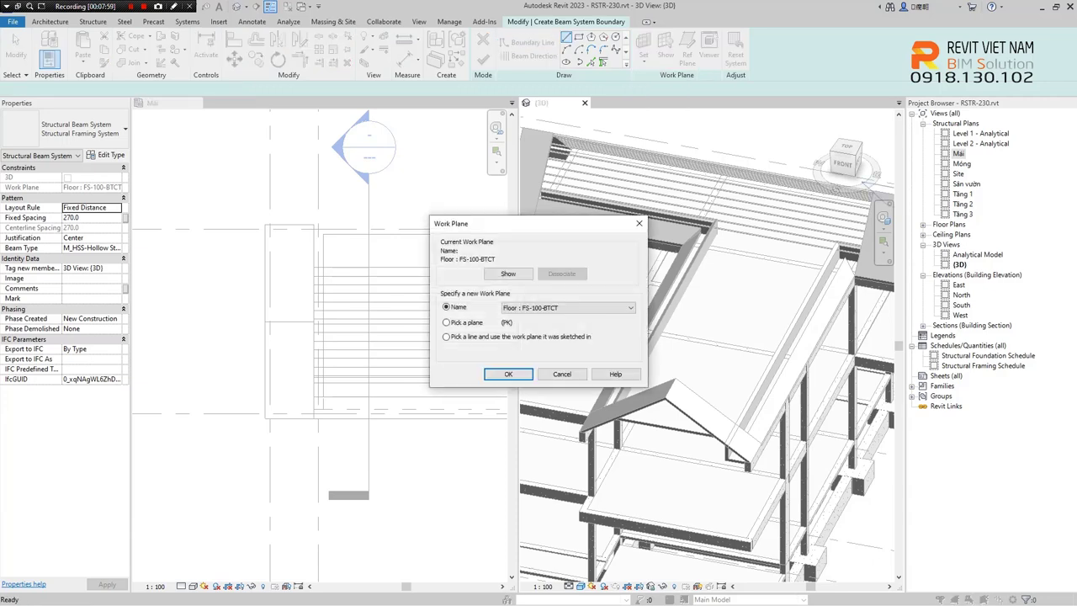
{"action": "key", "text": "Return"}
{"action": "scroll", "coordinate": [673, 421], "scroll_direction": "up", "scroll_amount": 2}
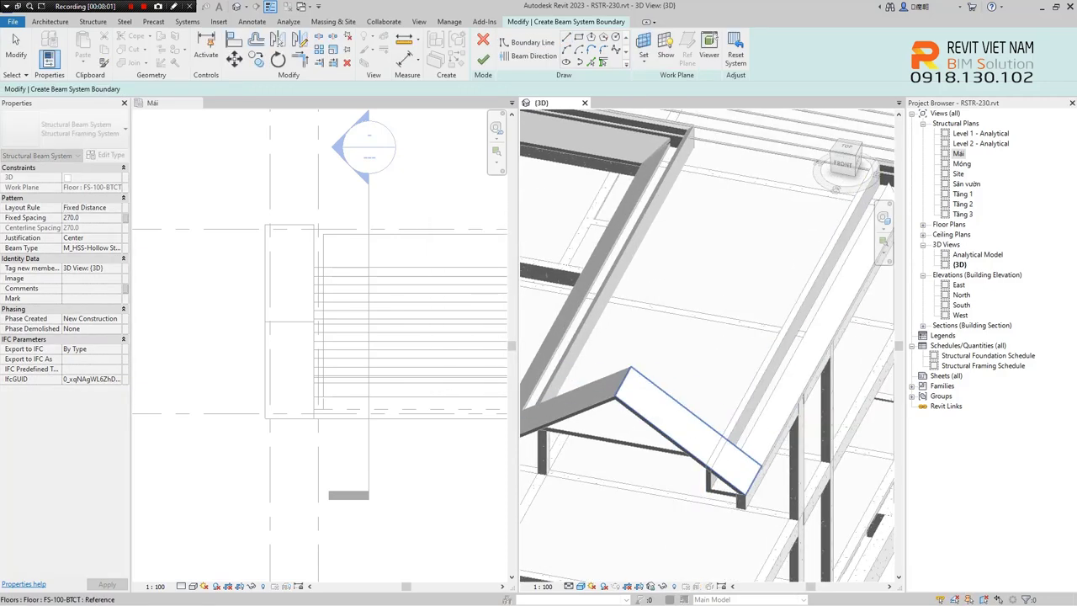
{"action": "scroll", "coordinate": [673, 421], "scroll_direction": "up", "scroll_amount": 2}
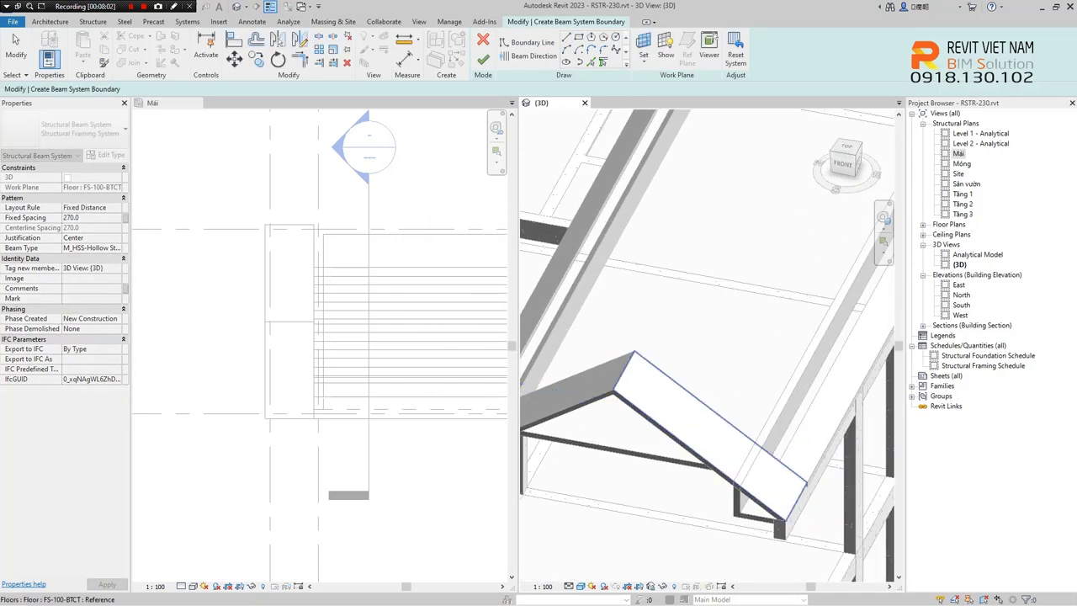
{"action": "left_click", "coordinate": [707, 429]}
- Close the Mái plan view, leaving only the 3D view of the building
{"action": "middle_click_drag", "start_coordinate": [707, 429], "coordinate": [606, 381], "text": "shift"}
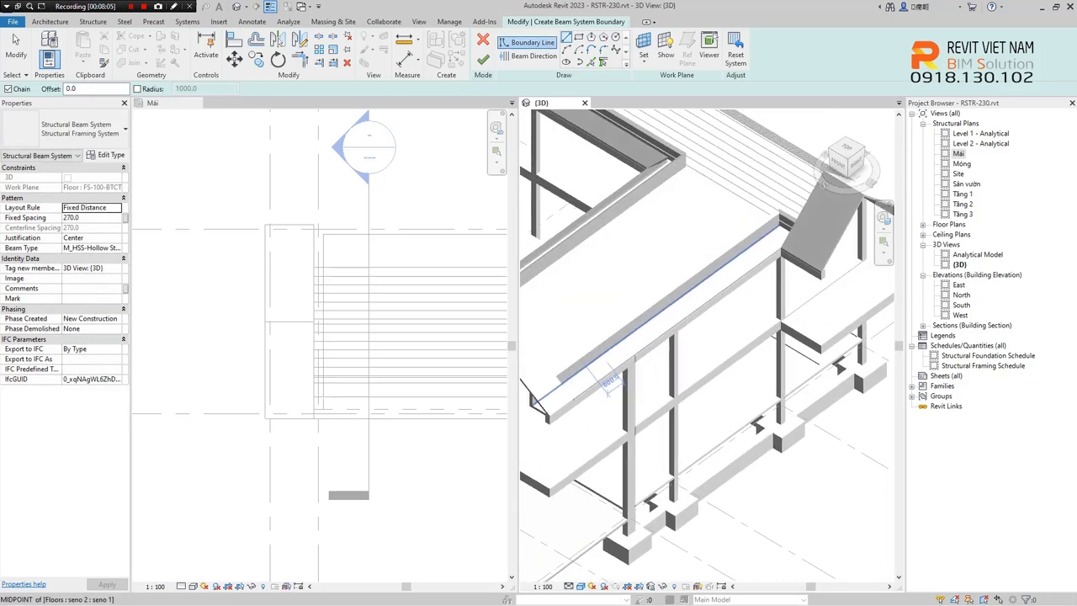
{"action": "scroll", "coordinate": [707, 353], "scroll_direction": "down", "scroll_amount": 5}
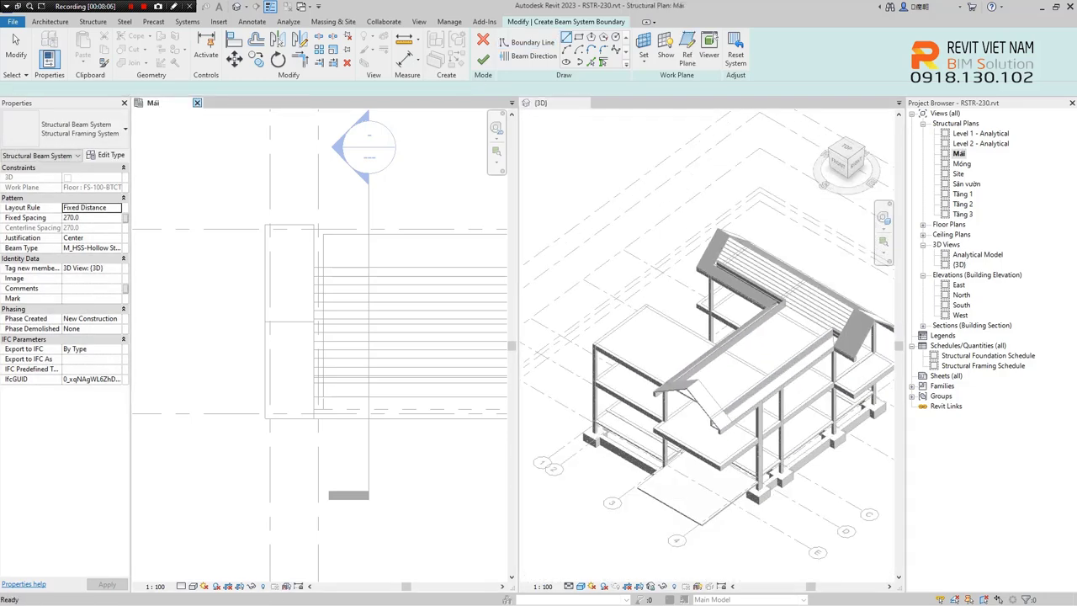
{"action": "left_click", "coordinate": [196, 103]}
{"action": "middle_click_drag", "start_coordinate": [539, 337], "coordinate": [471, 345], "text": "shift"}
- Add the sloped roof slab edge as a boundary line using Pick Lines
{"action": "scroll", "coordinate": [402, 369], "scroll_direction": "up", "scroll_amount": 2}
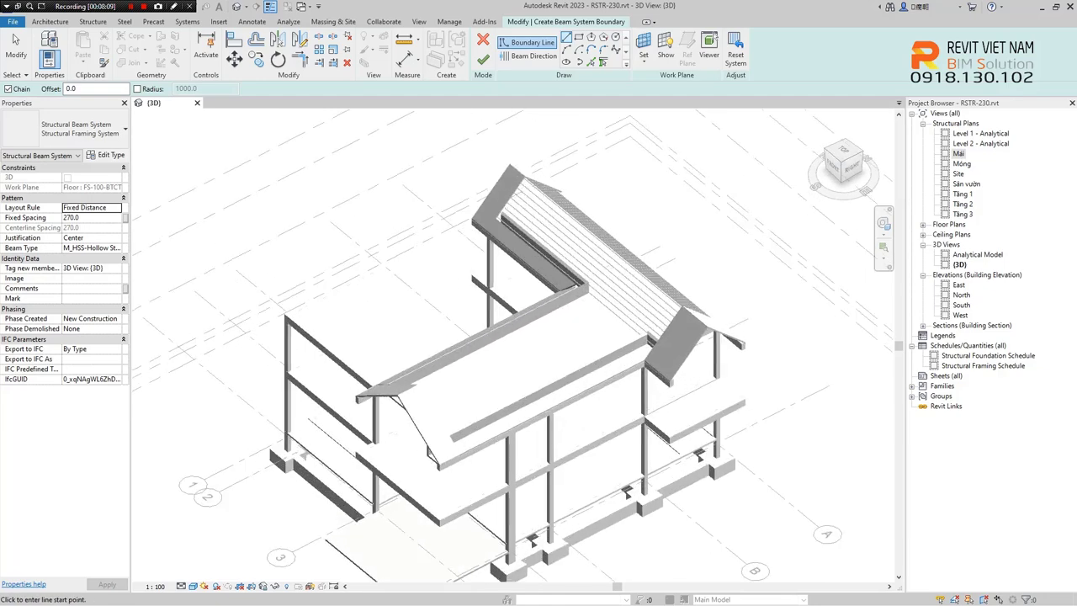
{"action": "scroll", "coordinate": [401, 370], "scroll_direction": "up", "scroll_amount": 3}
{"action": "left_click", "coordinate": [591, 61]}
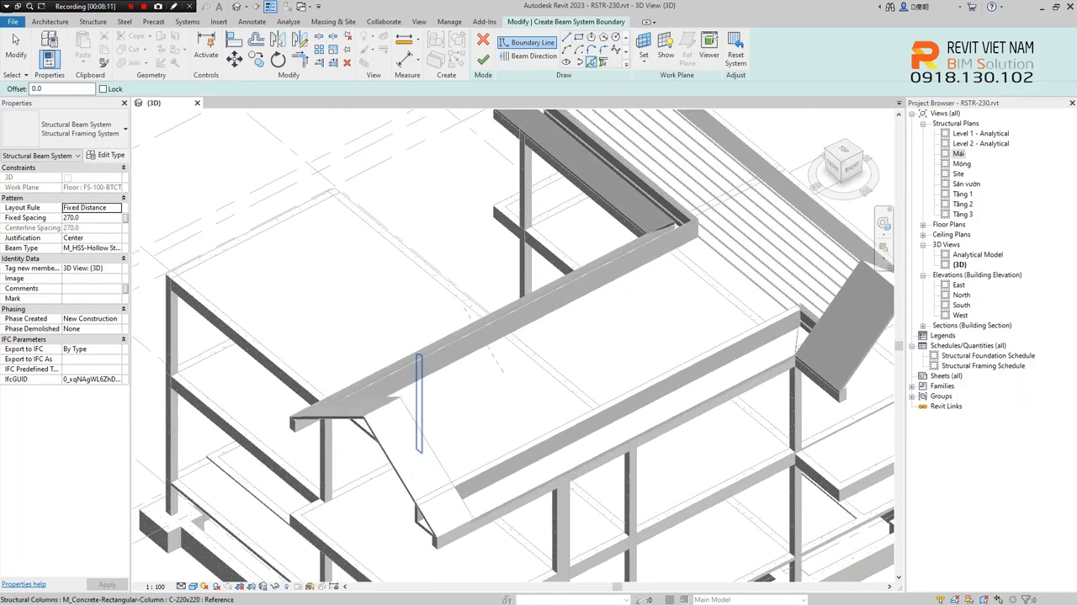
{"action": "left_click", "coordinate": [441, 467]}
{"action": "mouse_move", "coordinate": [446, 446]}
{"action": "middle_mouse_down"}
{"action": "mouse_move", "coordinate": [415, 406]}
{"action": "mouse_move", "coordinate": [353, 415]}
{"action": "mouse_move", "coordinate": [274, 463]}
{"action": "mouse_move", "coordinate": [426, 408]}
{"action": "middle_mouse_up"}
- Orbit around the roof, then switch to a top-down view of the model
{"action": "scroll", "coordinate": [274, 464], "scroll_direction": "up", "scroll_amount": 2}
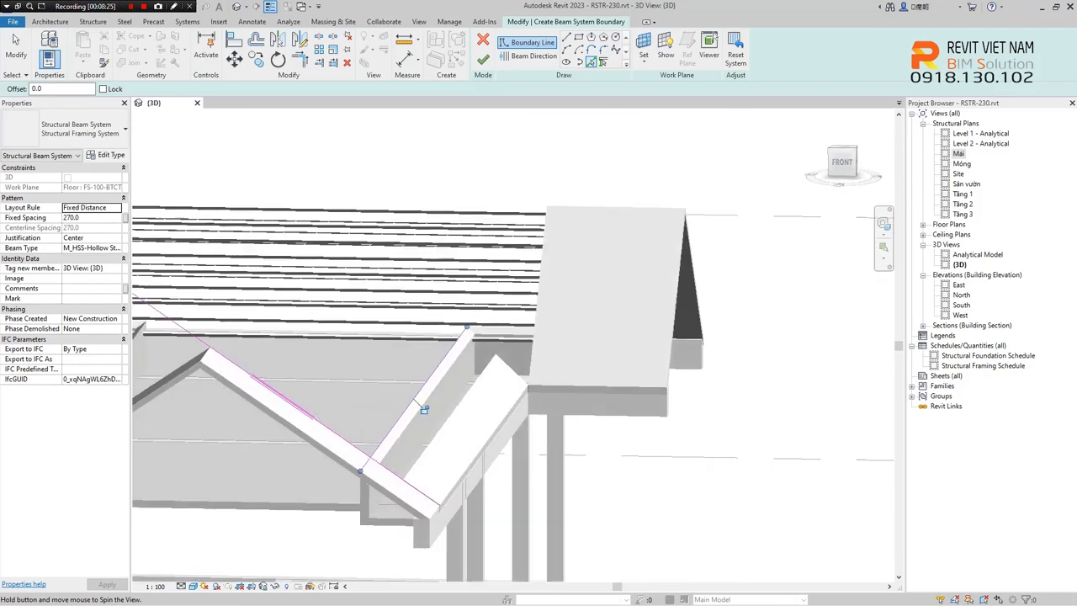
{"action": "middle_click_drag", "start_coordinate": [426, 408], "coordinate": [454, 405], "text": "shift"}
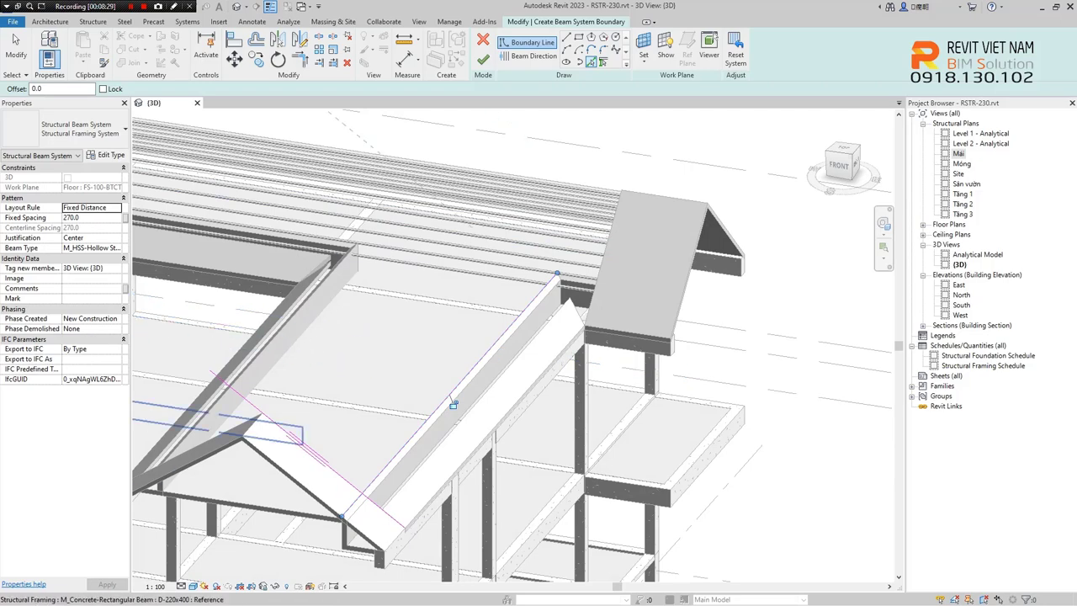
{"action": "scroll", "coordinate": [453, 405], "scroll_direction": "up", "scroll_amount": 2}
{"action": "scroll", "coordinate": [265, 433], "scroll_direction": "up", "scroll_amount": 2}
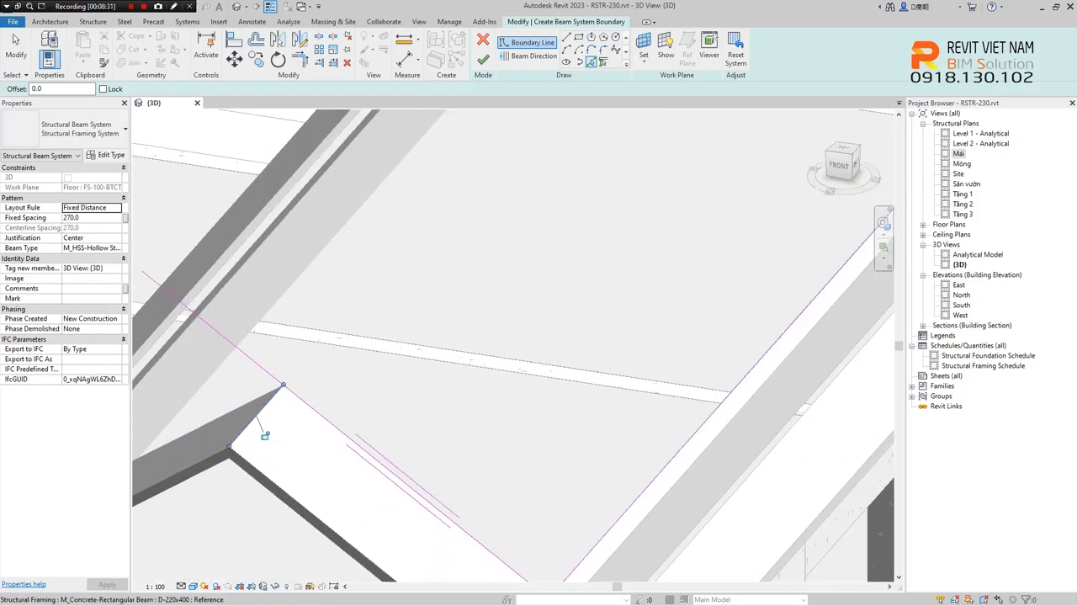
{"action": "scroll", "coordinate": [326, 371], "scroll_direction": "up", "scroll_amount": 2}
{"action": "scroll", "coordinate": [325, 371], "scroll_direction": "down", "scroll_amount": 4}
{"action": "scroll", "coordinate": [353, 344], "scroll_direction": "up", "scroll_amount": 1}
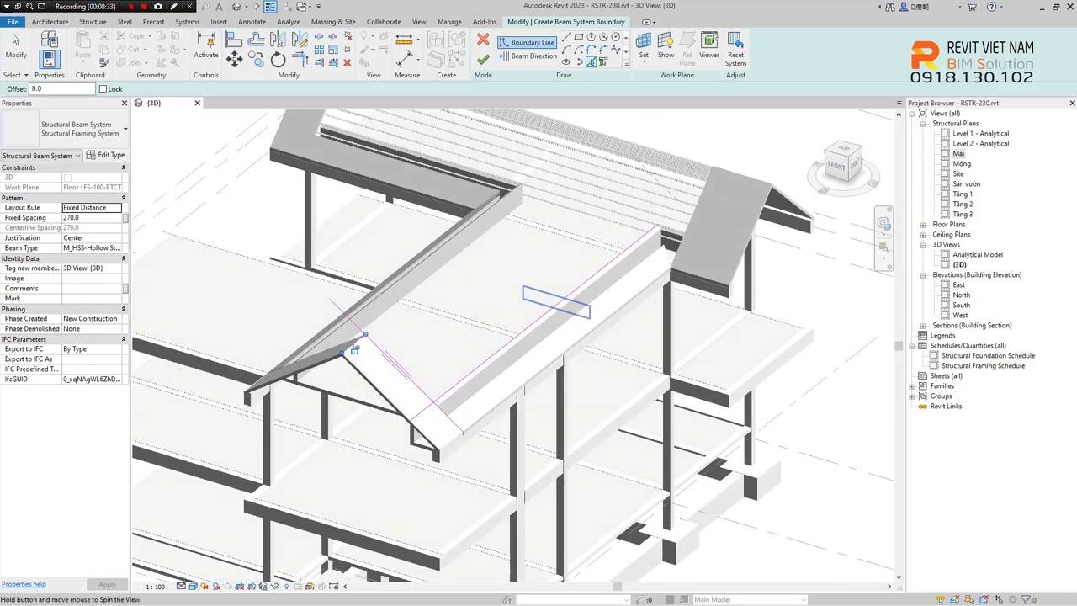
{"action": "scroll", "coordinate": [353, 350], "scroll_direction": "up", "scroll_amount": 1}
{"action": "mouse_move", "coordinate": [354, 350]}
{"action": "middle_mouse_down", "text": "shift"}
{"action": "mouse_move", "coordinate": [288, 457]}
{"action": "mouse_move", "coordinate": [296, 453]}
{"action": "middle_mouse_up", "text": "shift"}
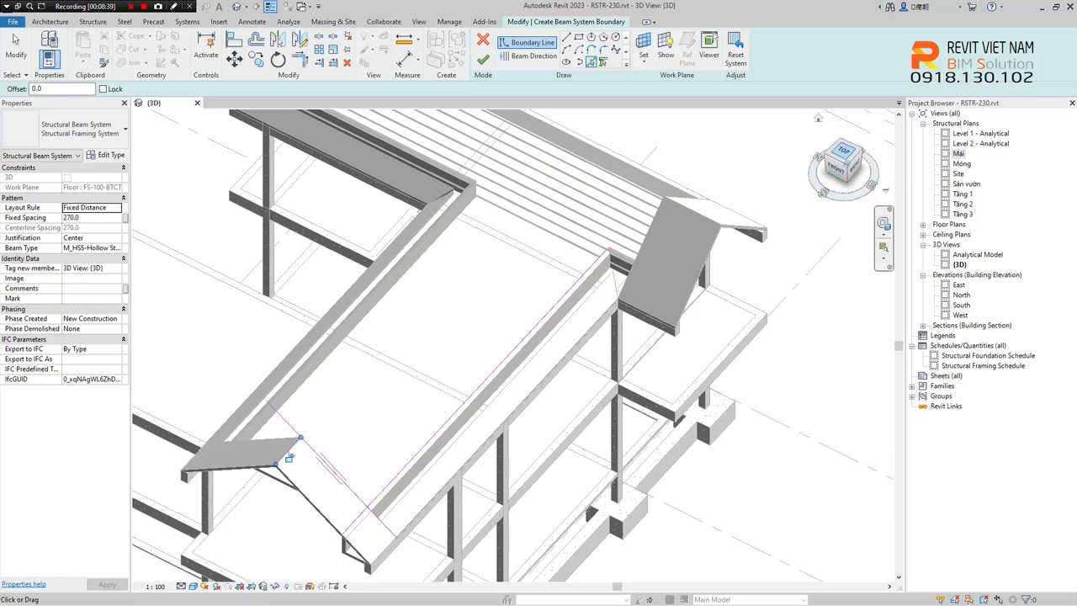
{"action": "left_click", "coordinate": [843, 153]}
- Pan the top view toward grids C–E, try Trim (TR), then return to drawing boundary lines
{"action": "scroll", "coordinate": [550, 372], "scroll_direction": "down", "scroll_amount": 3}
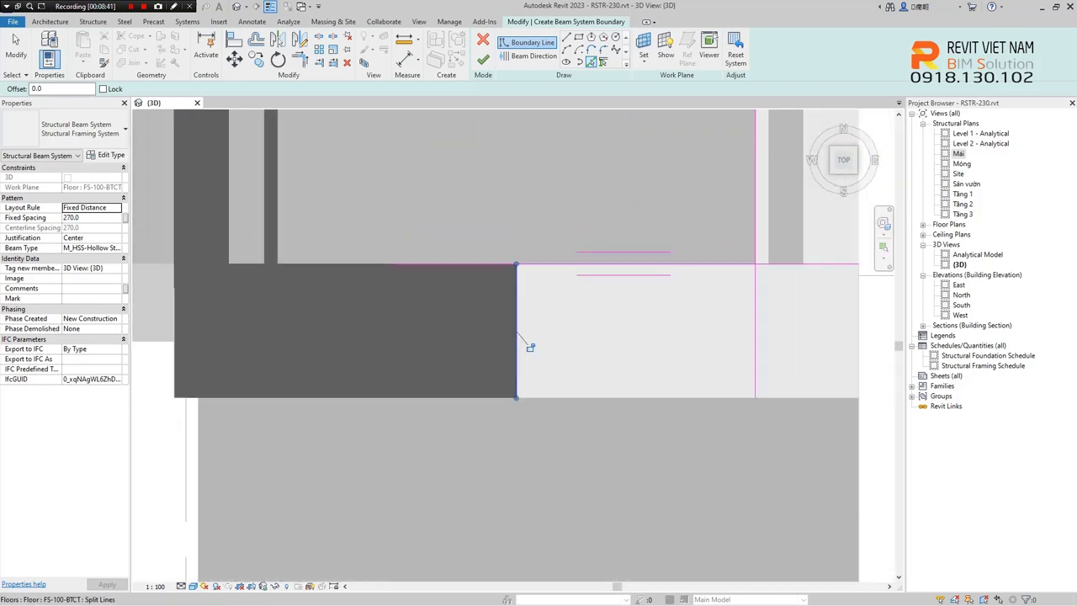
{"action": "scroll", "coordinate": [529, 341], "scroll_direction": "down", "scroll_amount": 3}
{"action": "scroll", "coordinate": [491, 505], "scroll_direction": "down", "scroll_amount": 3}
{"action": "middle_click_drag", "start_coordinate": [498, 404], "coordinate": [471, 466]}
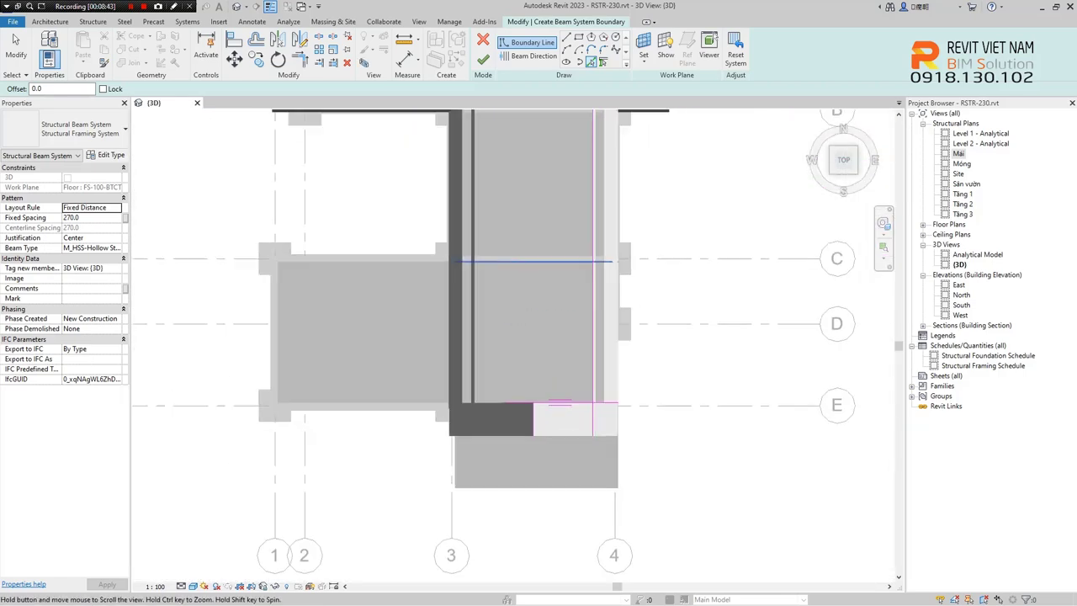
{"action": "key", "text": "t"}
{"action": "key", "text": "r"}
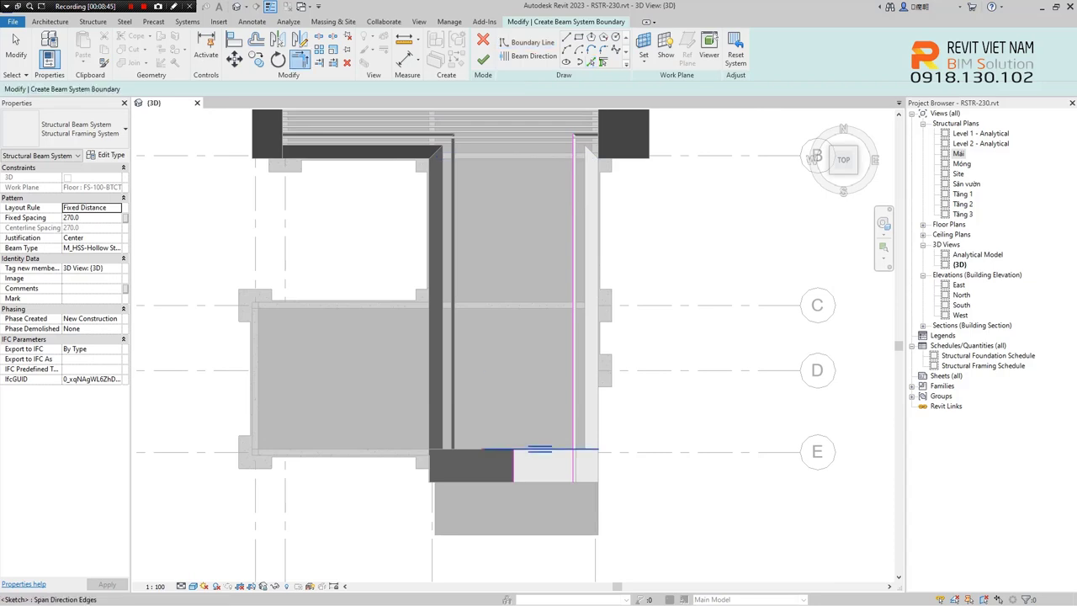
{"action": "left_click", "coordinate": [15, 43]}
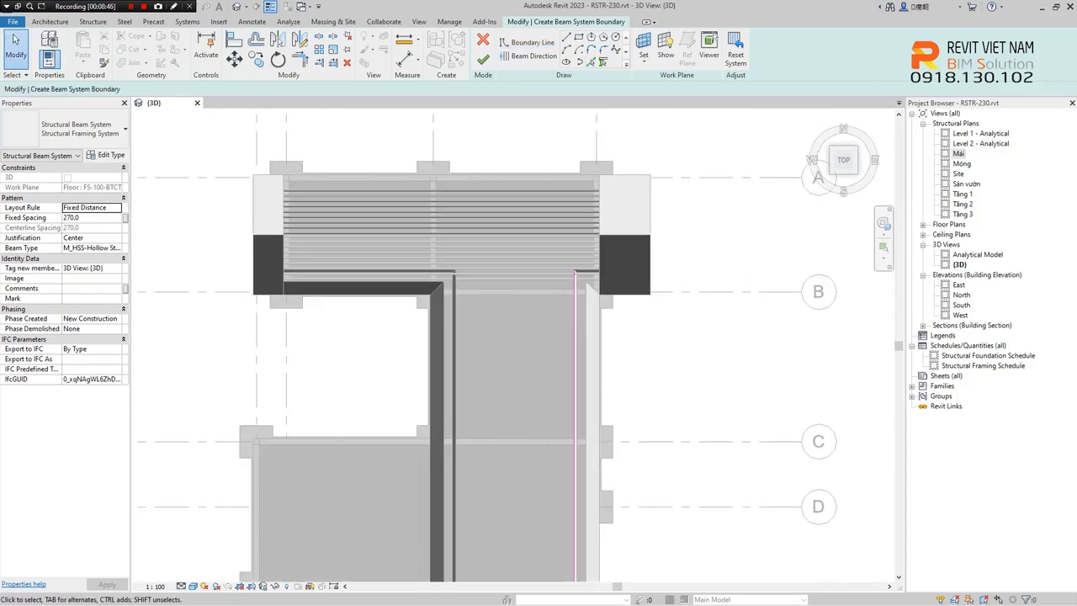
{"action": "left_click", "coordinate": [527, 42]}
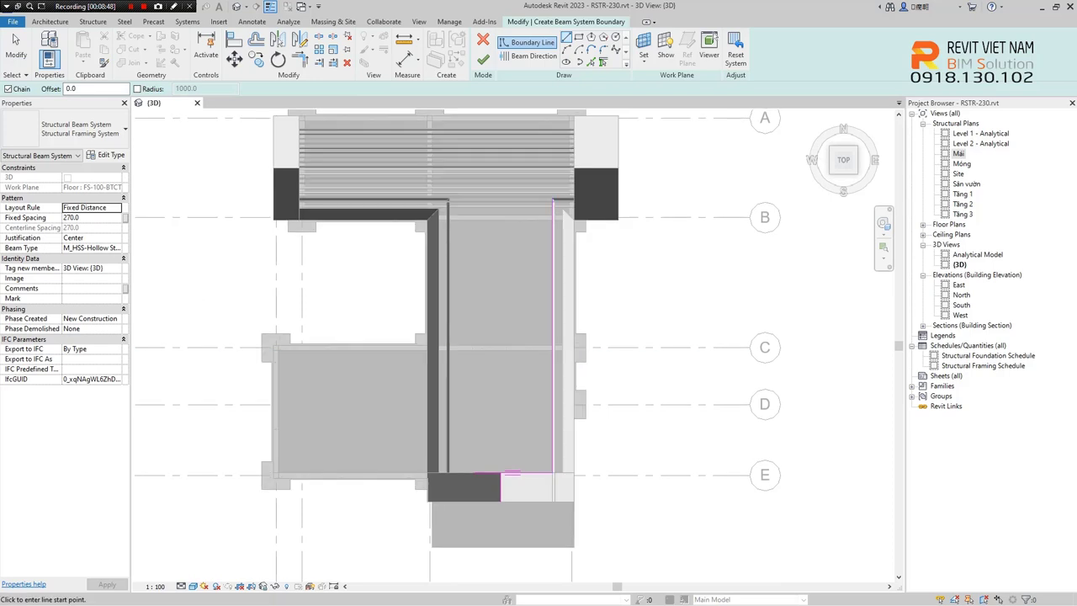
- Draw a boundary line from the beam corner up to above grid A
{"action": "scroll", "coordinate": [511, 474], "scroll_direction": "up", "scroll_amount": 3}
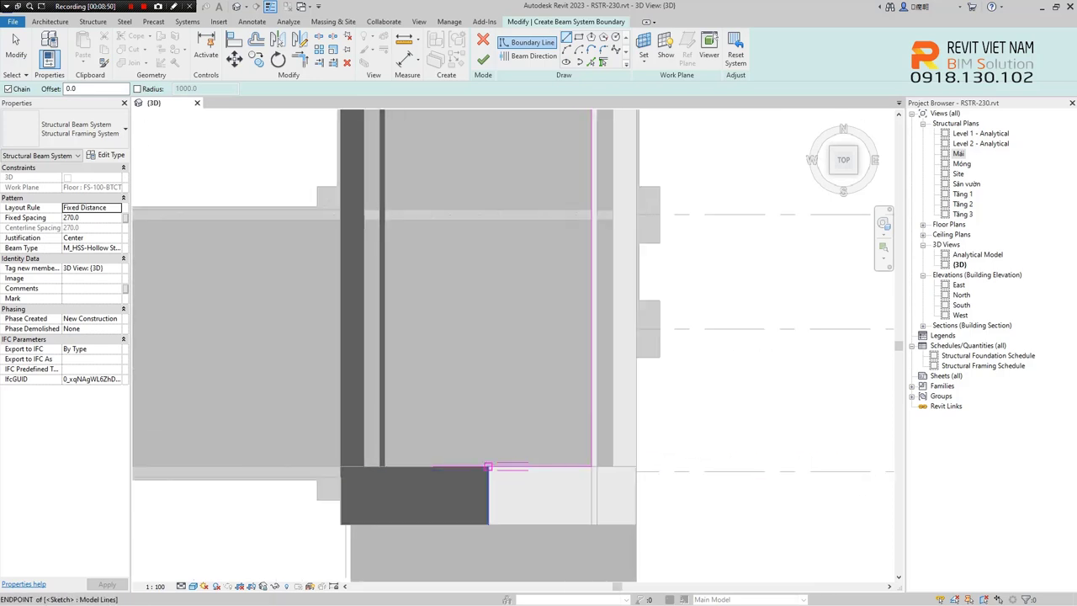
{"action": "left_click", "coordinate": [488, 465]}
{"action": "scroll", "coordinate": [493, 404], "scroll_direction": "down", "scroll_amount": 2}
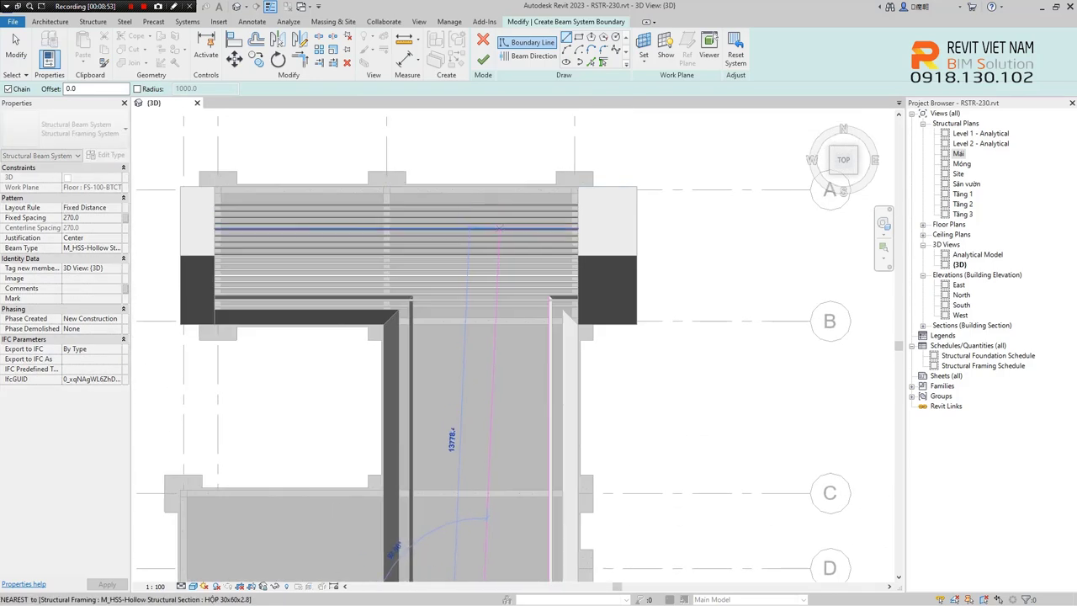
{"action": "left_click", "coordinate": [486, 138]}
{"action": "key", "text": "Escape"}
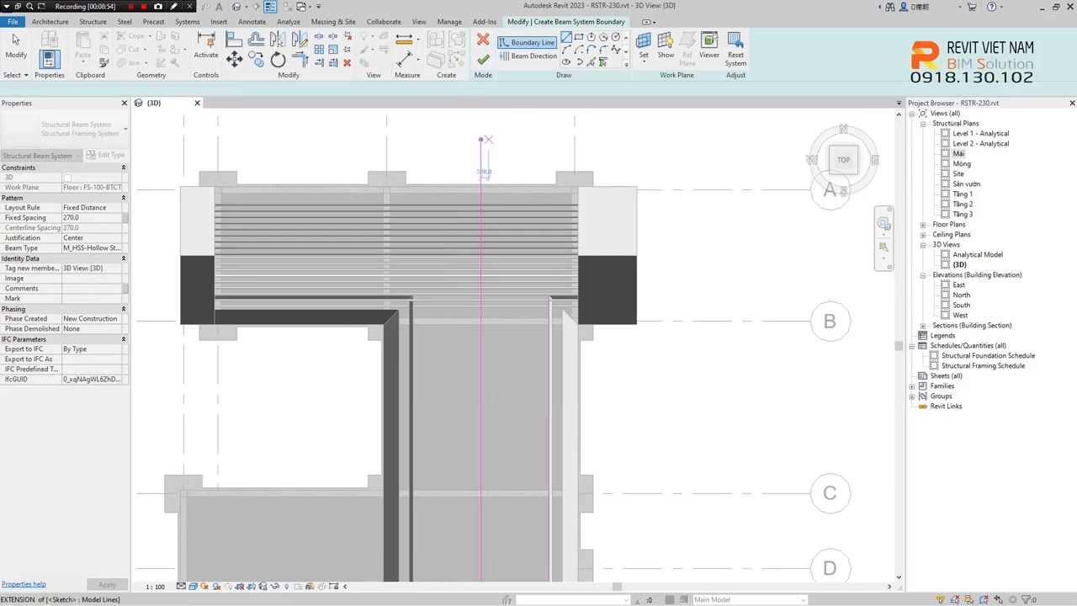
- Zoom and pan the top view to bring grids B–E back into view
{"action": "scroll", "coordinate": [634, 260], "scroll_direction": "up", "scroll_amount": 2}
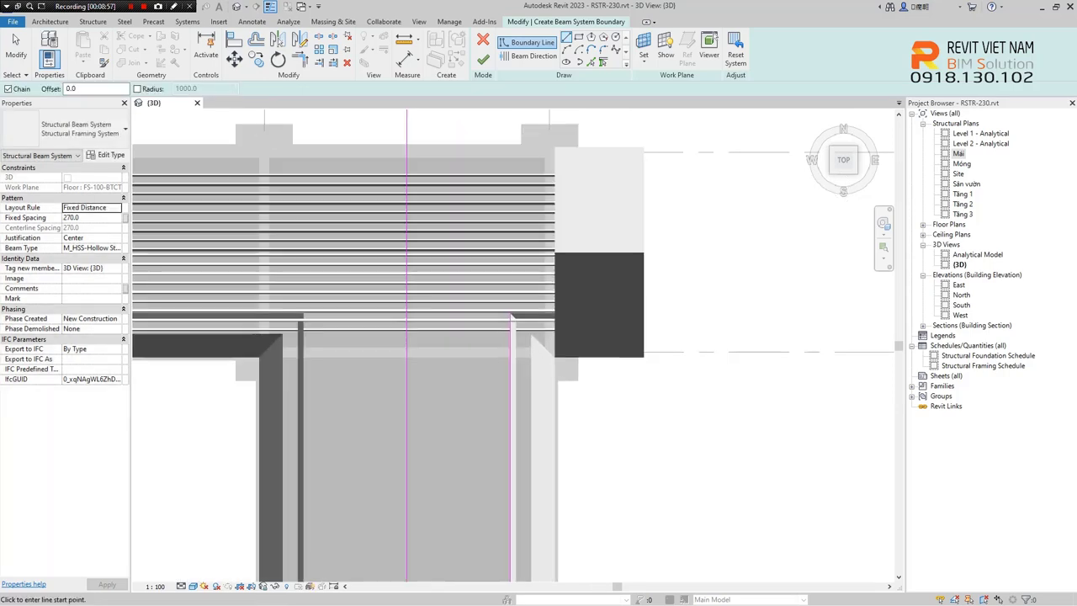
{"action": "scroll", "coordinate": [633, 261], "scroll_direction": "up", "scroll_amount": 1}
{"action": "scroll", "coordinate": [373, 247], "scroll_direction": "down", "scroll_amount": 1}
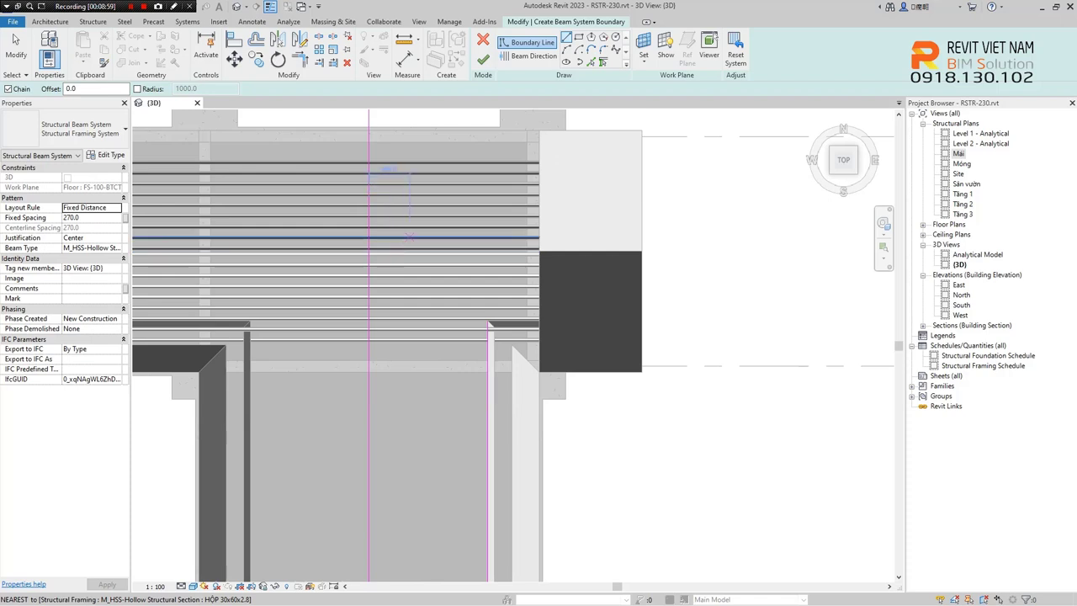
{"action": "scroll", "coordinate": [372, 248], "scroll_direction": "up", "scroll_amount": 1}
{"action": "scroll", "coordinate": [372, 248], "scroll_direction": "up", "scroll_amount": 1}
{"action": "scroll", "coordinate": [702, 297], "scroll_direction": "up", "scroll_amount": 2}
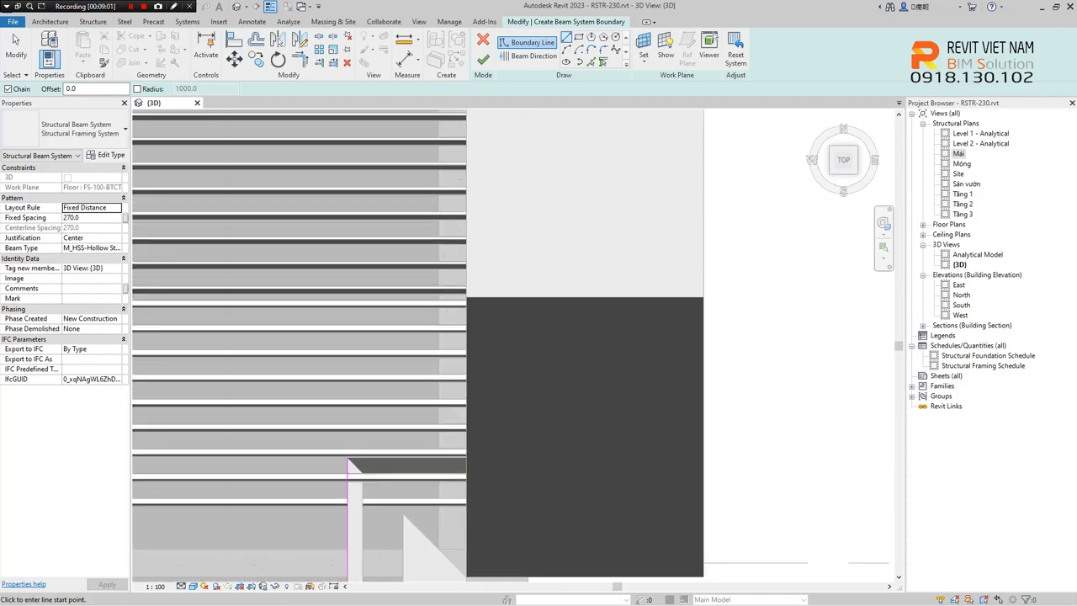
{"action": "scroll", "coordinate": [480, 259], "scroll_direction": "up", "scroll_amount": 2}
{"action": "scroll", "coordinate": [480, 260], "scroll_direction": "up", "scroll_amount": 2}
{"action": "scroll", "coordinate": [480, 259], "scroll_direction": "down", "scroll_amount": 5}
{"action": "scroll", "coordinate": [480, 259], "scroll_direction": "down", "scroll_amount": 2}
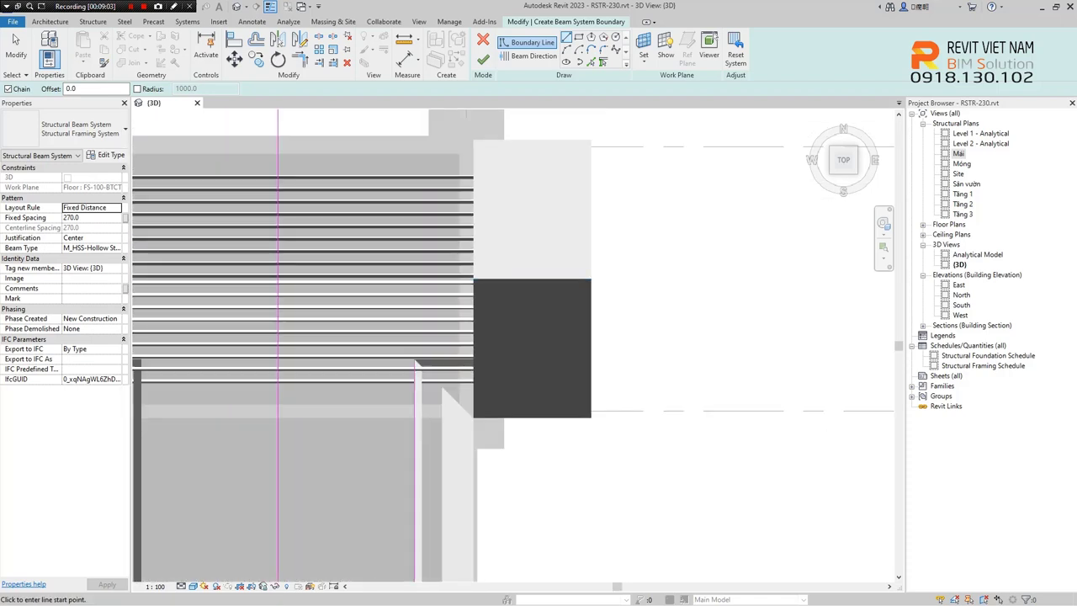
{"action": "scroll", "coordinate": [446, 421], "scroll_direction": "down", "scroll_amount": 5}
{"action": "mouse_move", "coordinate": [413, 504]}
{"action": "middle_mouse_down"}
{"action": "mouse_move", "coordinate": [413, 303]}
{"action": "mouse_move", "coordinate": [426, 398]}
{"action": "middle_mouse_up"}
- Start a boundary line at the dark column corner, then cancel the unfinished line
{"action": "scroll", "coordinate": [543, 185], "scroll_direction": "up", "scroll_amount": 1}
{"action": "scroll", "coordinate": [543, 185], "scroll_direction": "up", "scroll_amount": 3}
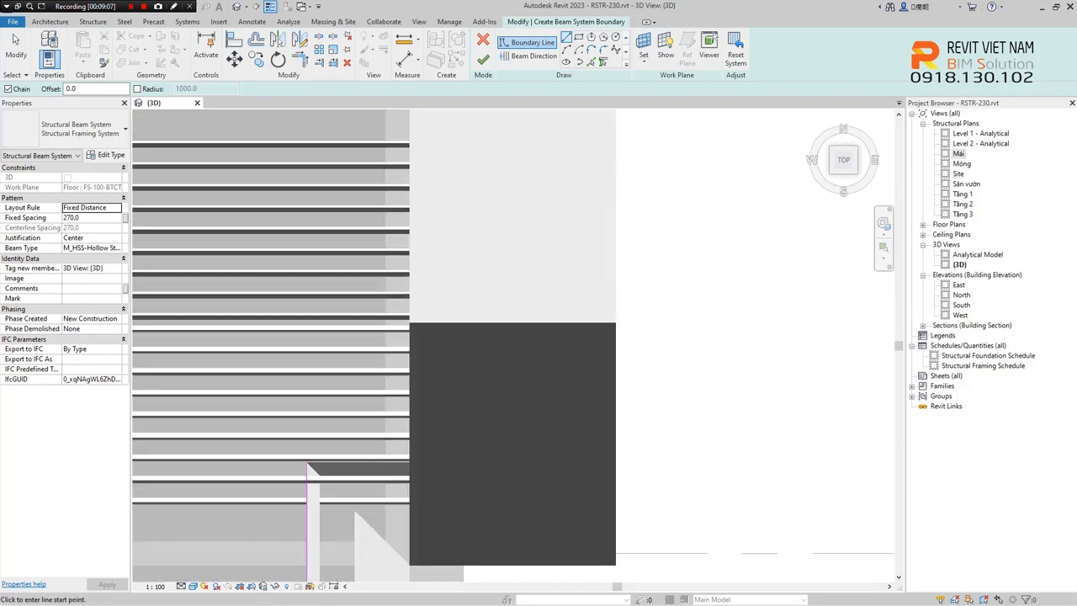
{"action": "scroll", "coordinate": [542, 186], "scroll_direction": "up", "scroll_amount": 2}
{"action": "scroll", "coordinate": [543, 185], "scroll_direction": "up", "scroll_amount": 1}
{"action": "middle_click_drag", "start_coordinate": [542, 421], "coordinate": [534, 424]}
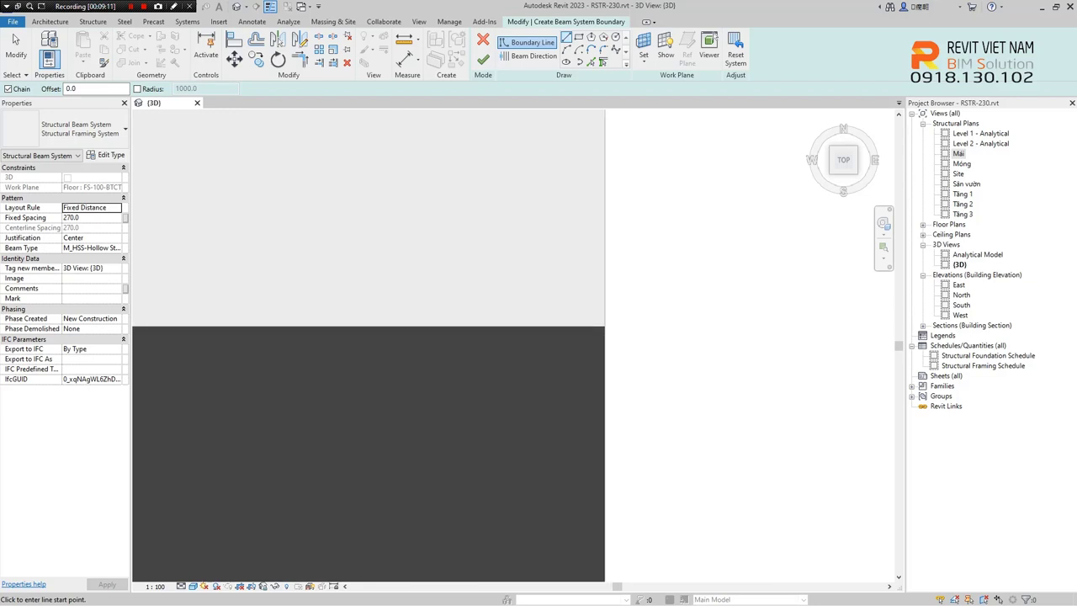
{"action": "middle_click_drag", "start_coordinate": [604, 351], "coordinate": [509, 351]}
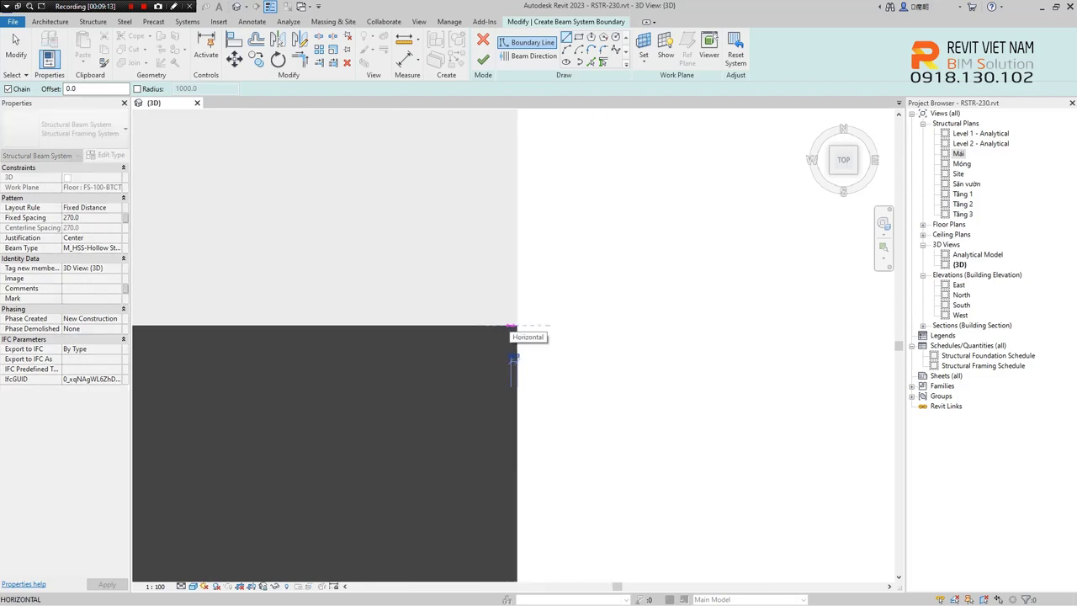
{"action": "scroll", "coordinate": [509, 350], "scroll_direction": "down", "scroll_amount": 3}
{"action": "left_click", "coordinate": [505, 349]}
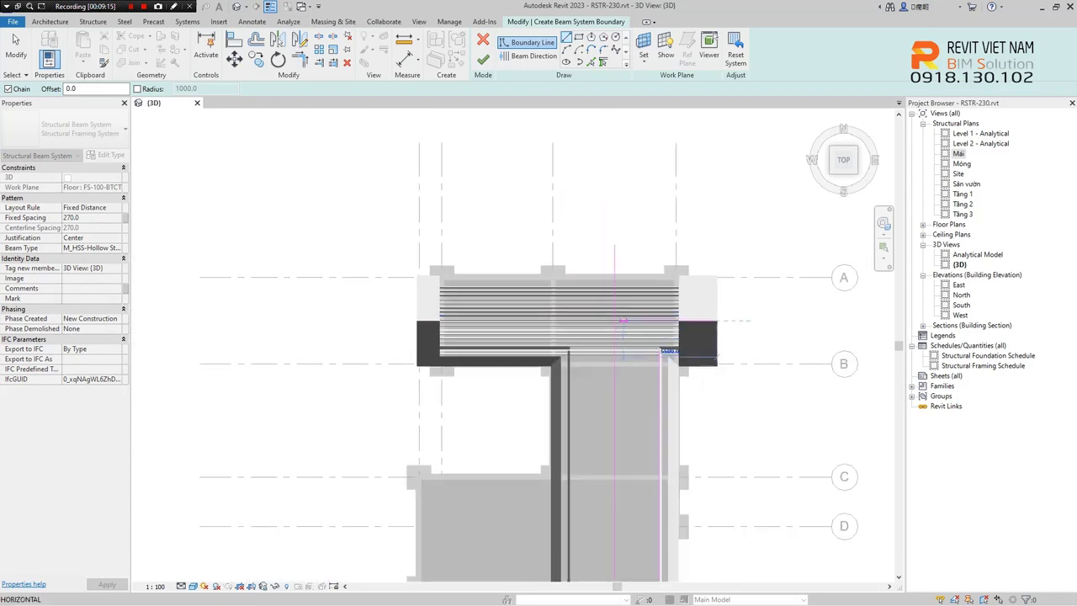
{"action": "scroll", "coordinate": [769, 326], "scroll_direction": "up", "scroll_amount": 2}
{"action": "mouse_move", "coordinate": [770, 327]}
{"action": "middle_mouse_down"}
{"action": "mouse_move", "coordinate": [645, 290]}
{"action": "mouse_move", "coordinate": [561, 220]}
{"action": "middle_mouse_up"}
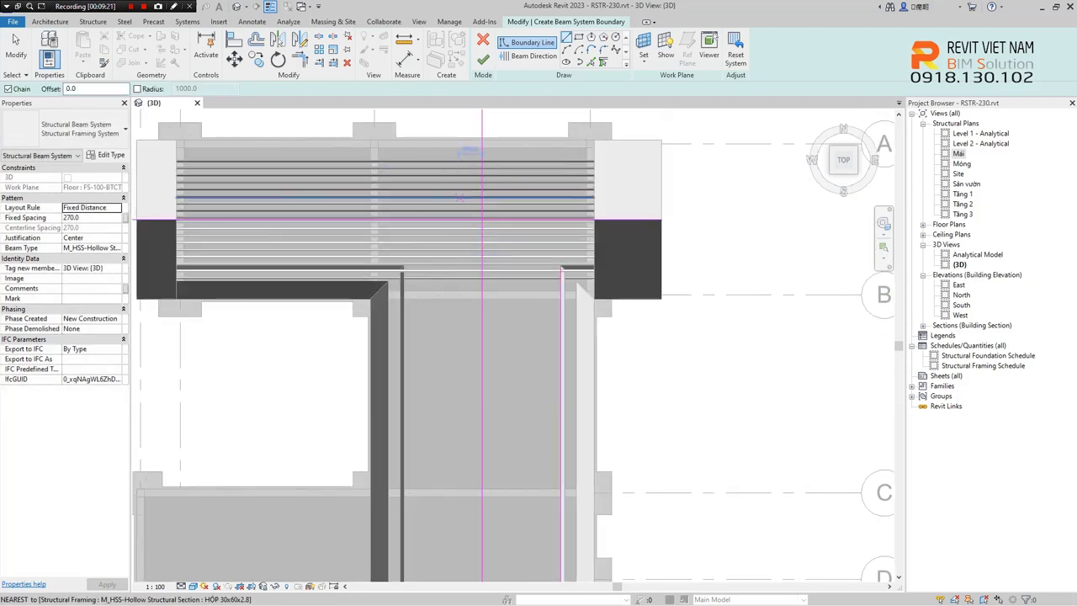
{"action": "key", "text": "Escape"}
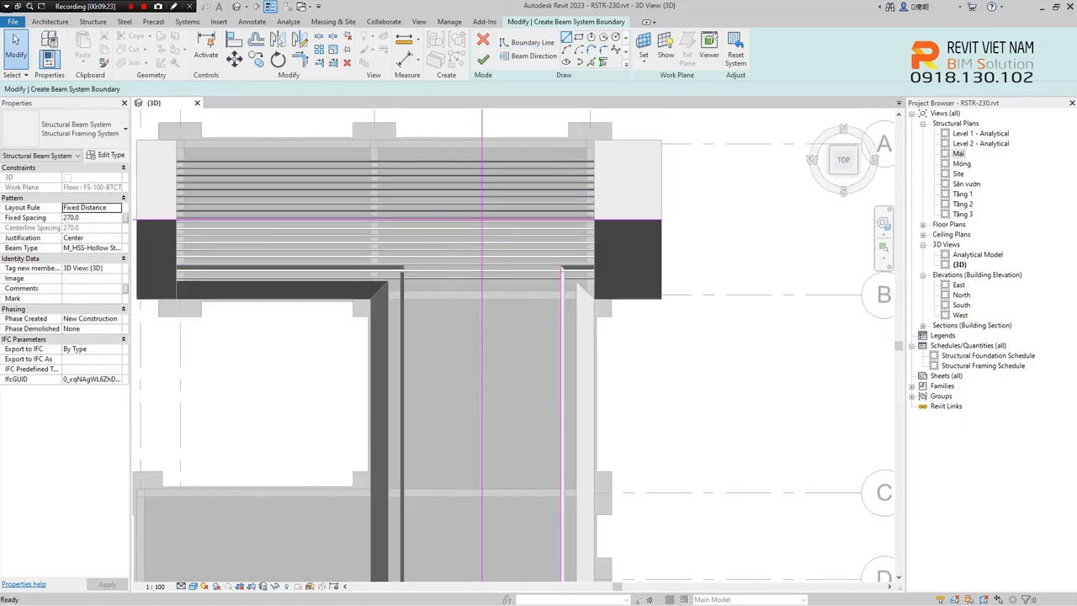
- Draw another boundary line from the sketch corner where the wing meets the main roof
{"action": "scroll", "coordinate": [485, 186], "scroll_direction": "up", "scroll_amount": 2}
{"action": "scroll", "coordinate": [480, 239], "scroll_direction": "up", "scroll_amount": 2}
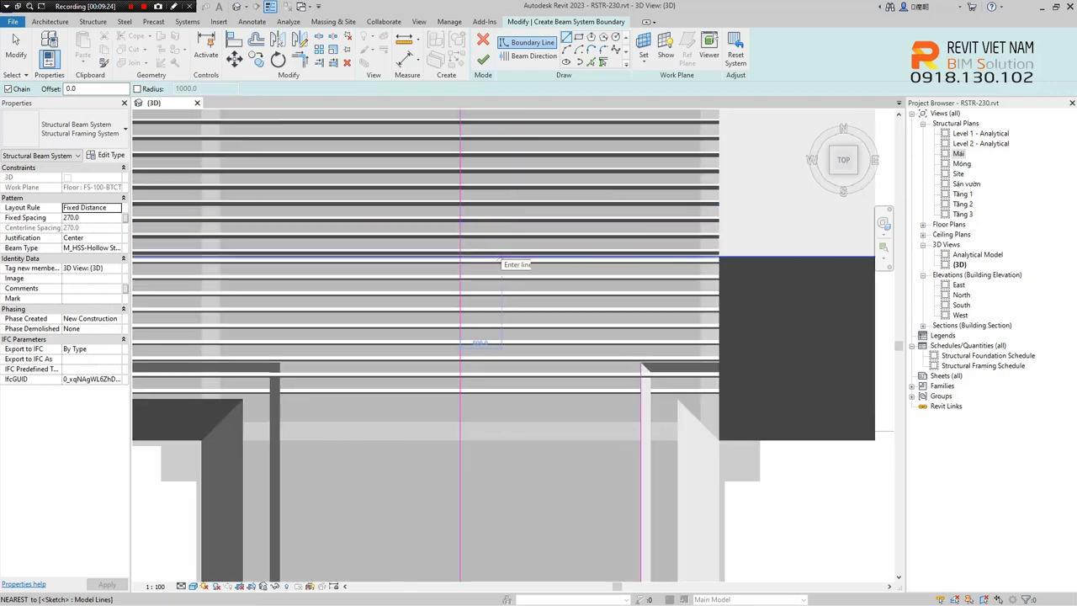
{"action": "scroll", "coordinate": [480, 239], "scroll_direction": "up", "scroll_amount": 3}
{"action": "left_click", "coordinate": [458, 261]}
{"action": "scroll", "coordinate": [488, 278], "scroll_direction": "down", "scroll_amount": 2}
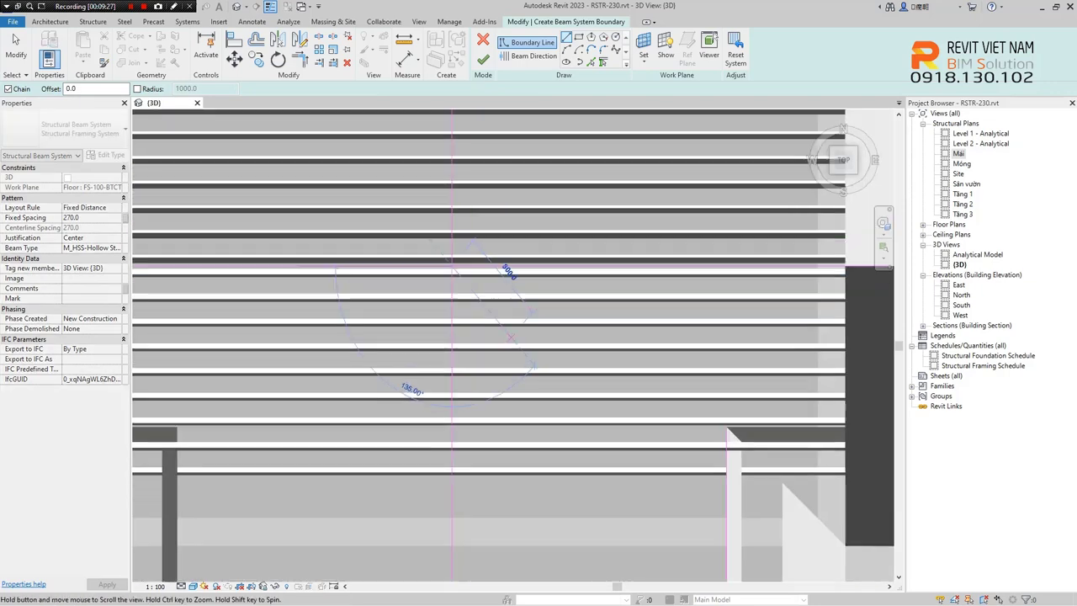
{"action": "scroll", "coordinate": [589, 337], "scroll_direction": "down", "scroll_amount": 1}
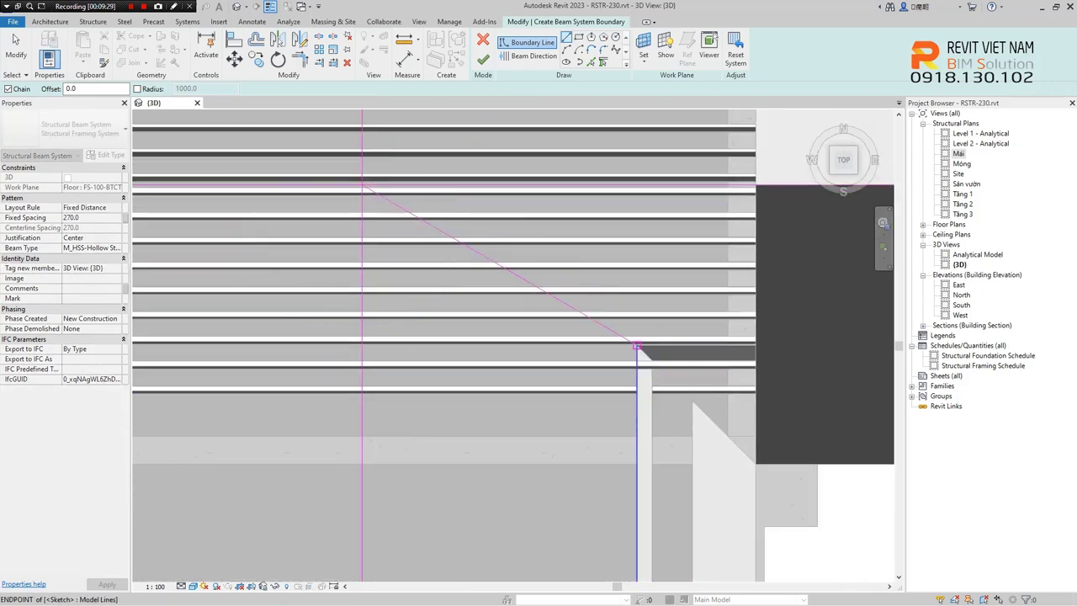
{"action": "scroll", "coordinate": [637, 346], "scroll_direction": "down", "scroll_amount": 2}
{"action": "scroll", "coordinate": [623, 336], "scroll_direction": "down", "scroll_amount": 2}
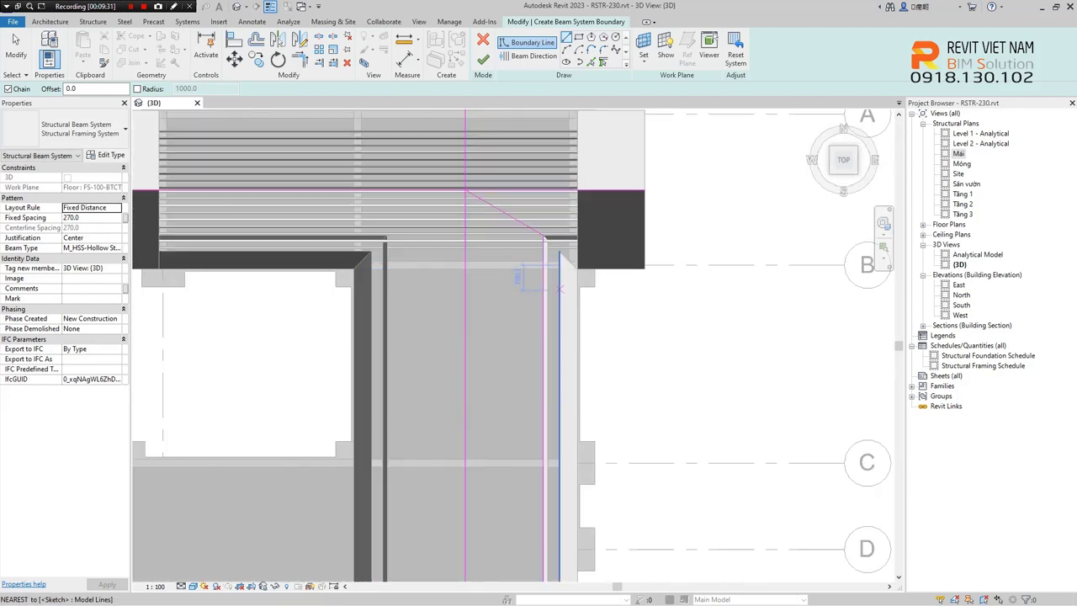
{"action": "scroll", "coordinate": [522, 278], "scroll_direction": "down", "scroll_amount": 2}
{"action": "key", "text": "Escape"}
{"action": "key", "text": "Escape"}
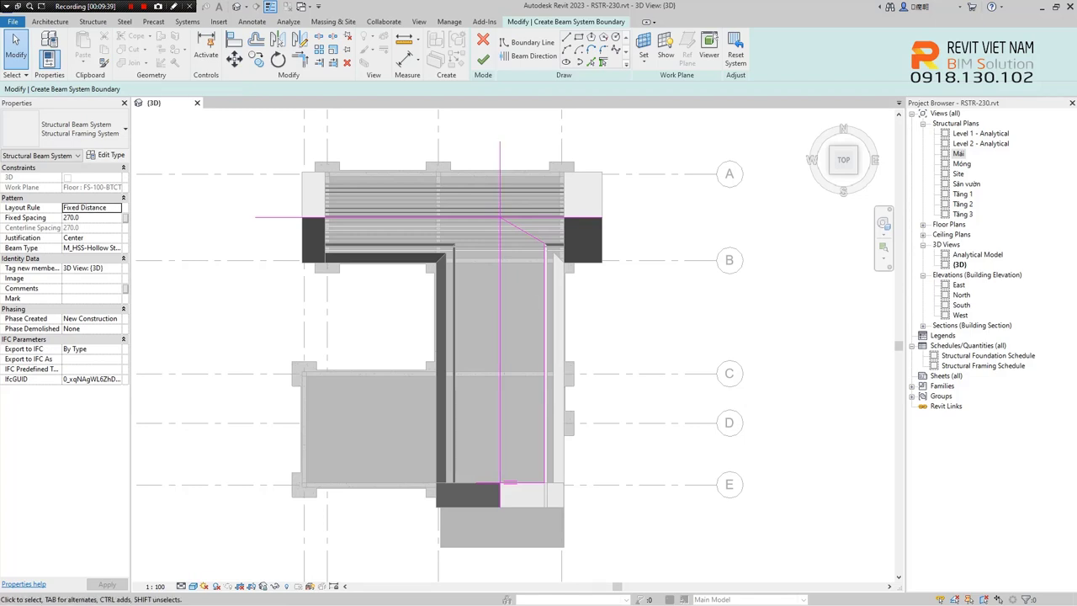
- Delete the stray short sketch line and trim the vertical sketch line
{"action": "left_click", "coordinate": [500, 495]}
{"action": "key", "text": "Delete"}
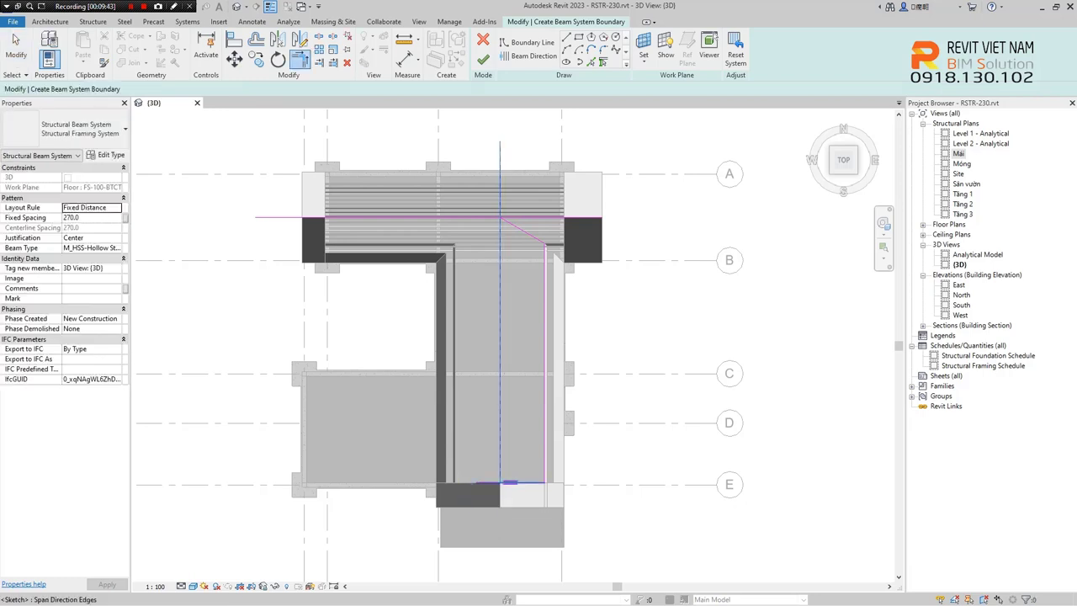
{"action": "left_click", "coordinate": [505, 482]}
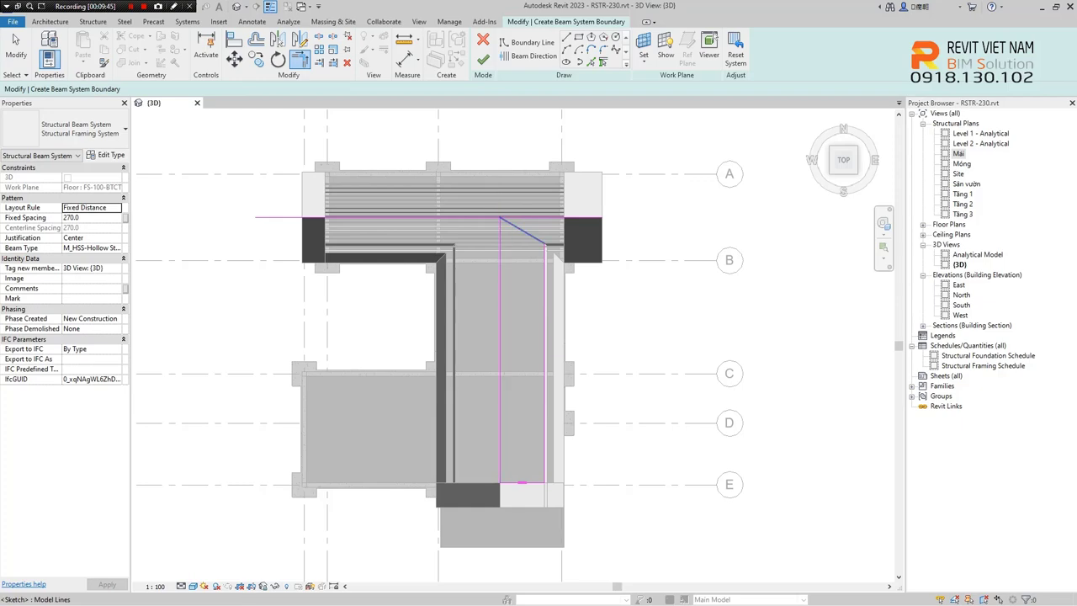
{"action": "key", "text": "Escape"}
- Orbit to an isometric view and set the beam direction along the wing slope edge
{"action": "scroll", "coordinate": [528, 226], "scroll_direction": "up", "scroll_amount": 2}
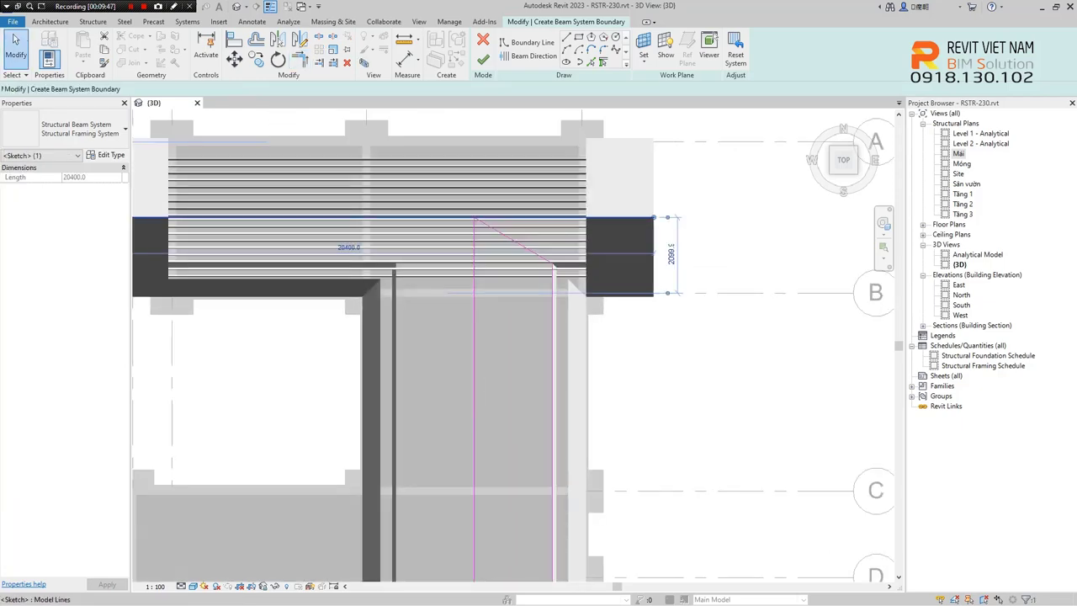
{"action": "scroll", "coordinate": [528, 225], "scroll_direction": "down", "scroll_amount": 2}
{"action": "middle_click_drag", "start_coordinate": [529, 225], "coordinate": [589, 320], "text": "shift"}
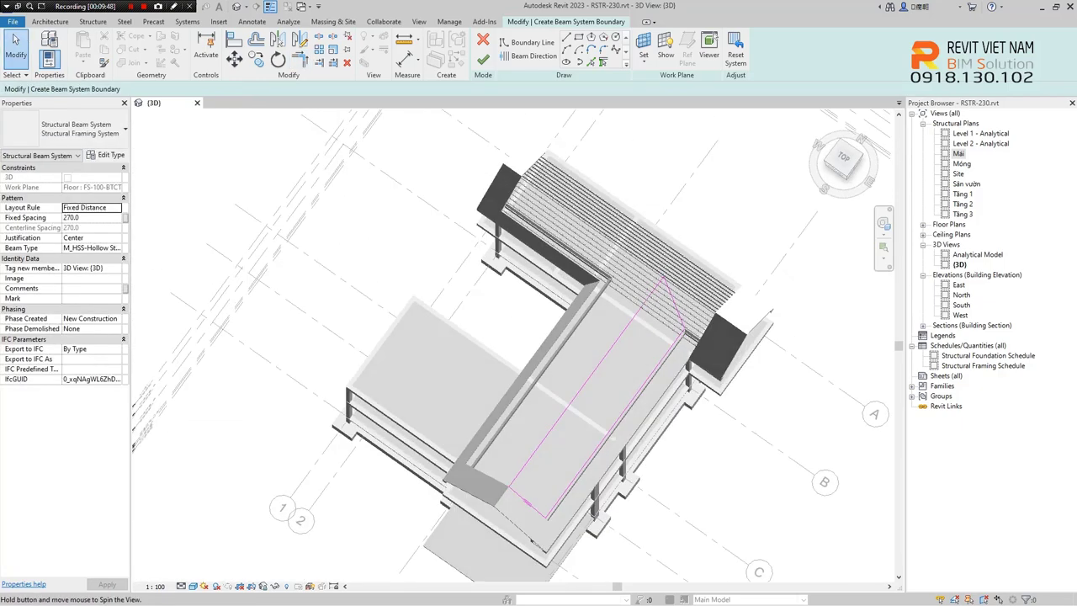
{"action": "scroll", "coordinate": [494, 438], "scroll_direction": "up", "scroll_amount": 3}
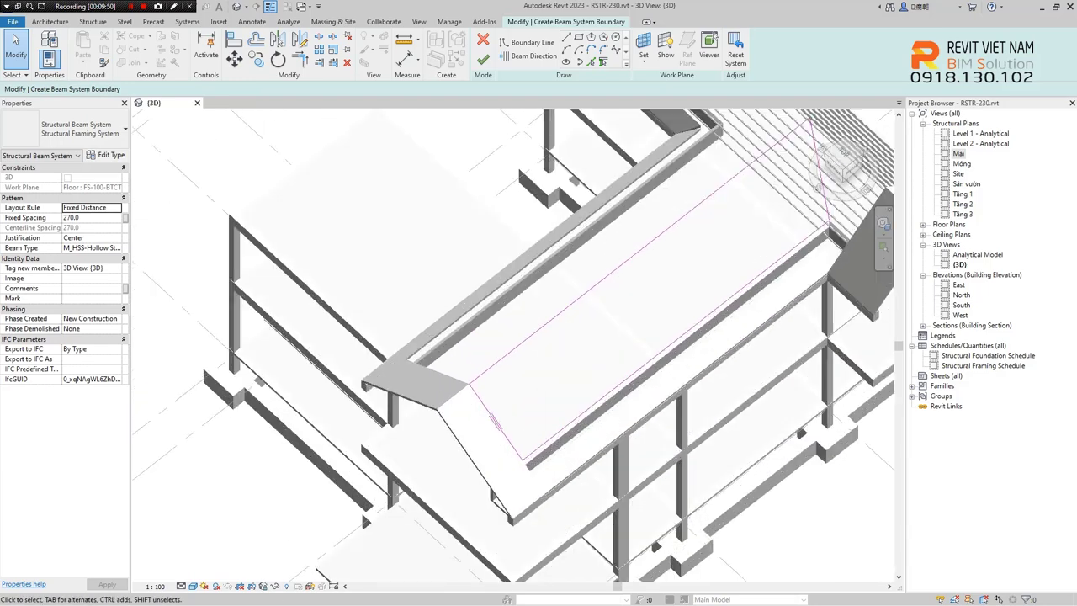
{"action": "left_click", "coordinate": [591, 62]}
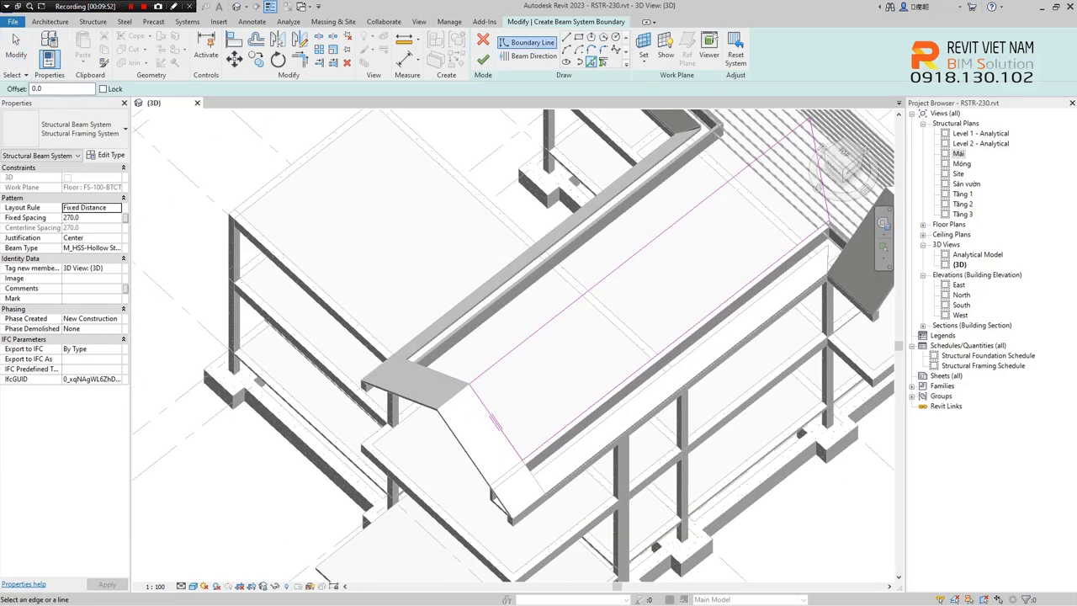
{"action": "middle_click_drag", "start_coordinate": [669, 195], "coordinate": [585, 192]}
{"action": "left_click", "coordinate": [533, 55]}
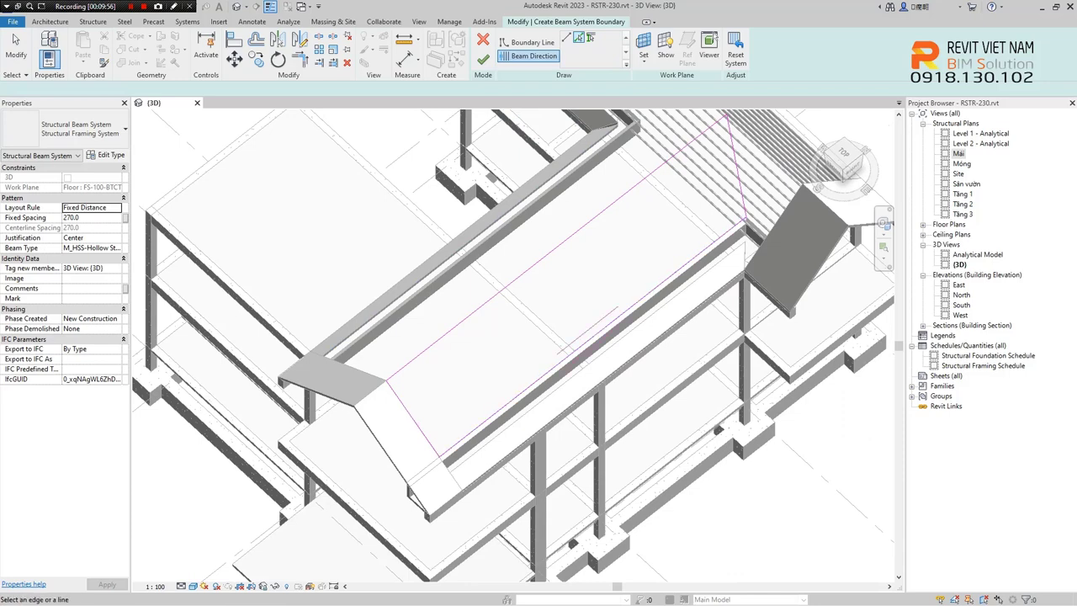
{"action": "mouse_move", "coordinate": [589, 328]}
{"action": "middle_mouse_down"}
{"action": "mouse_move", "coordinate": [538, 374]}
{"action": "mouse_move", "coordinate": [507, 304]}
{"action": "mouse_move", "coordinate": [499, 312]}
{"action": "middle_mouse_up"}
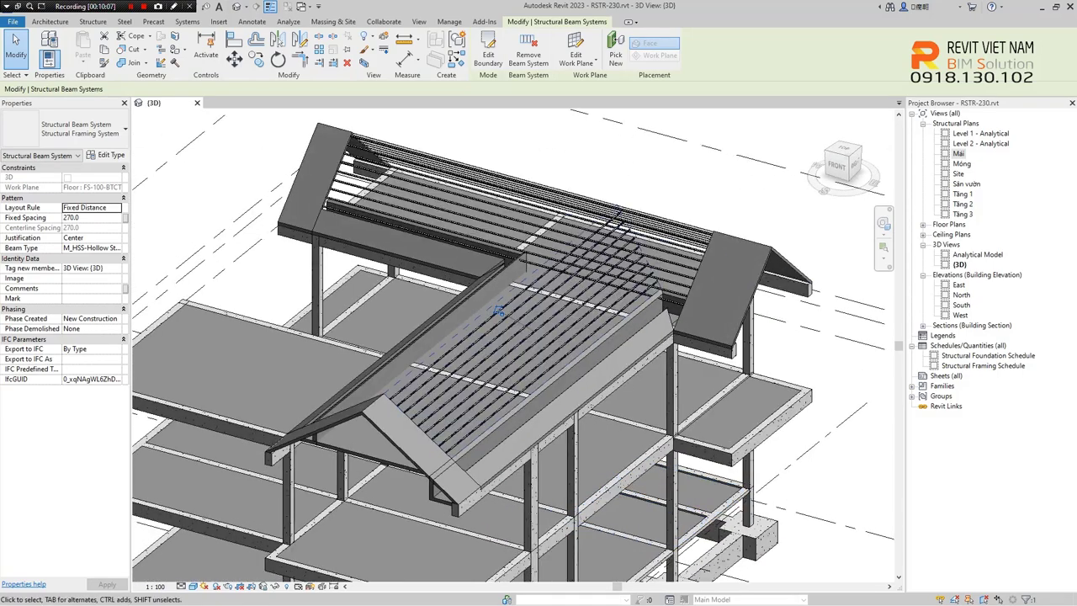
- Open the Mái structural plan and tile it side by side with the 3D view
{"action": "double_click", "coordinate": [959, 153]}
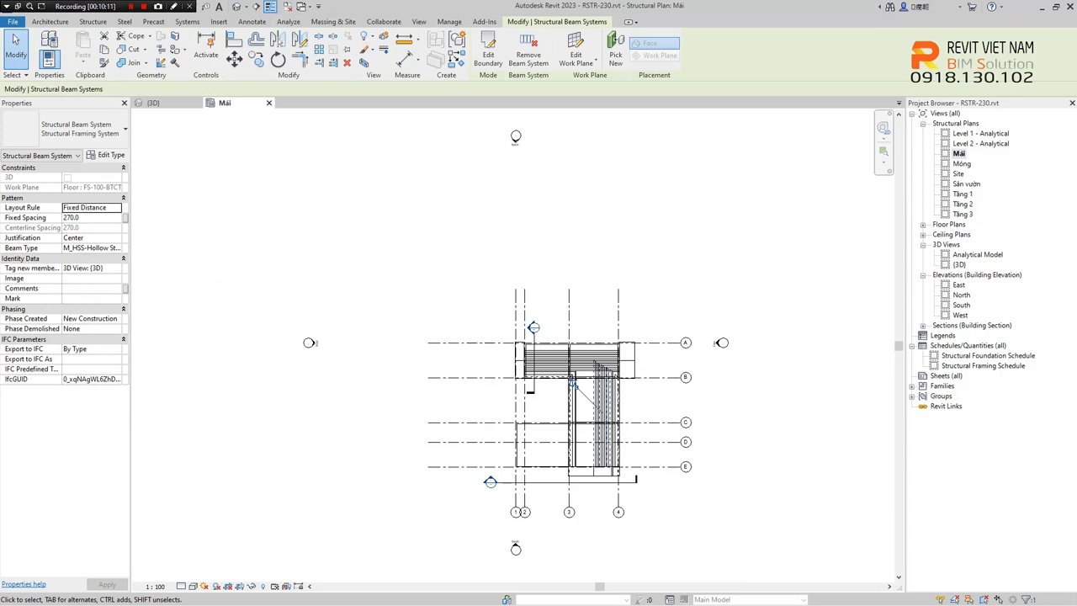
{"action": "left_click", "coordinate": [418, 21]}
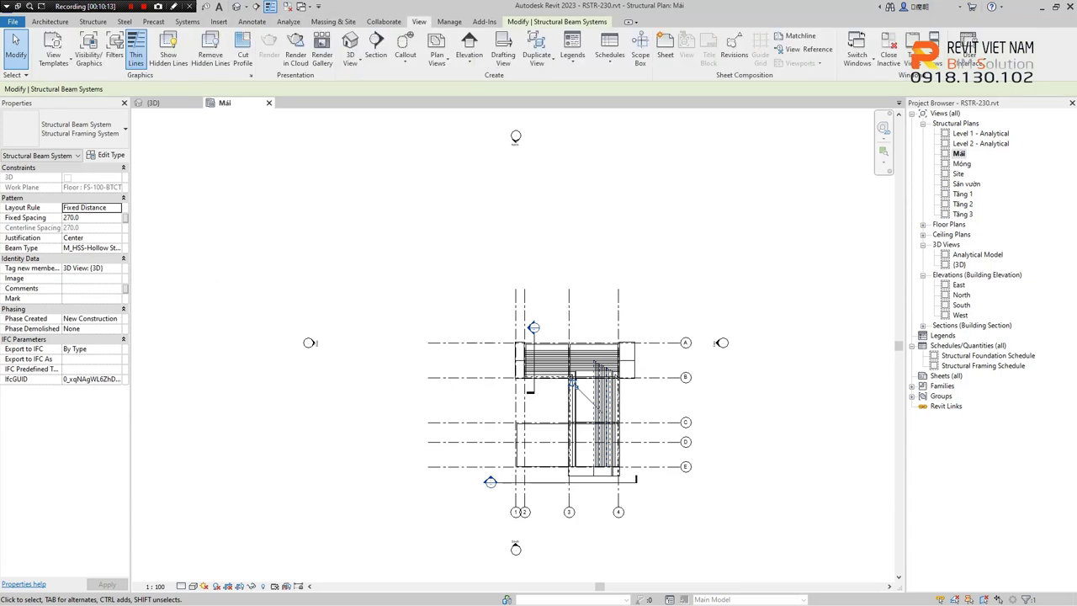
{"action": "left_click", "coordinate": [934, 44]}
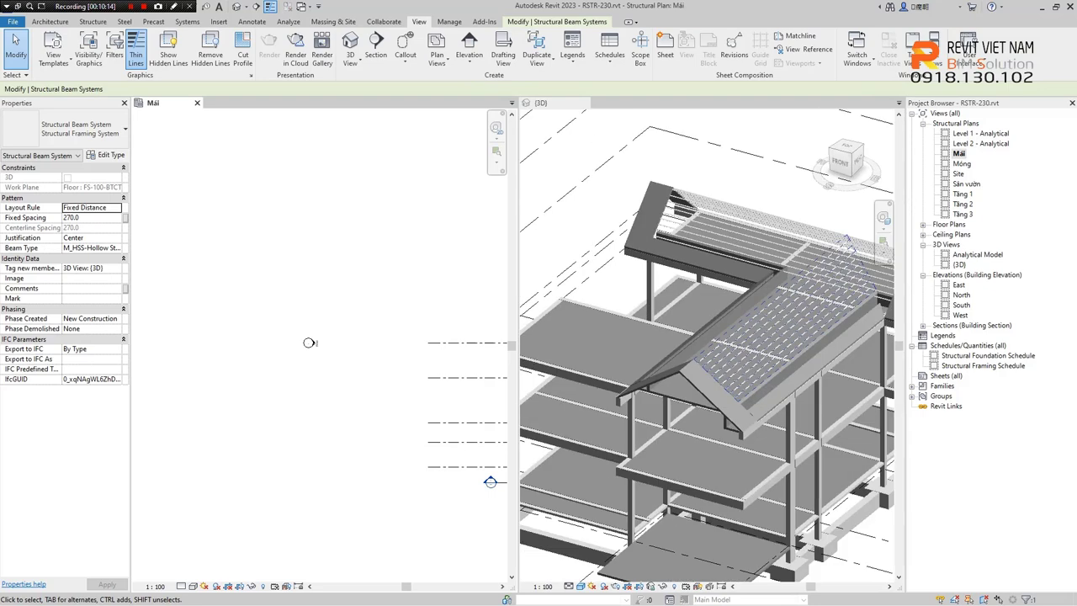
- Pan and zoom the Mái plan, then select the wing-slope beam system
{"action": "left_click", "coordinate": [309, 342]}
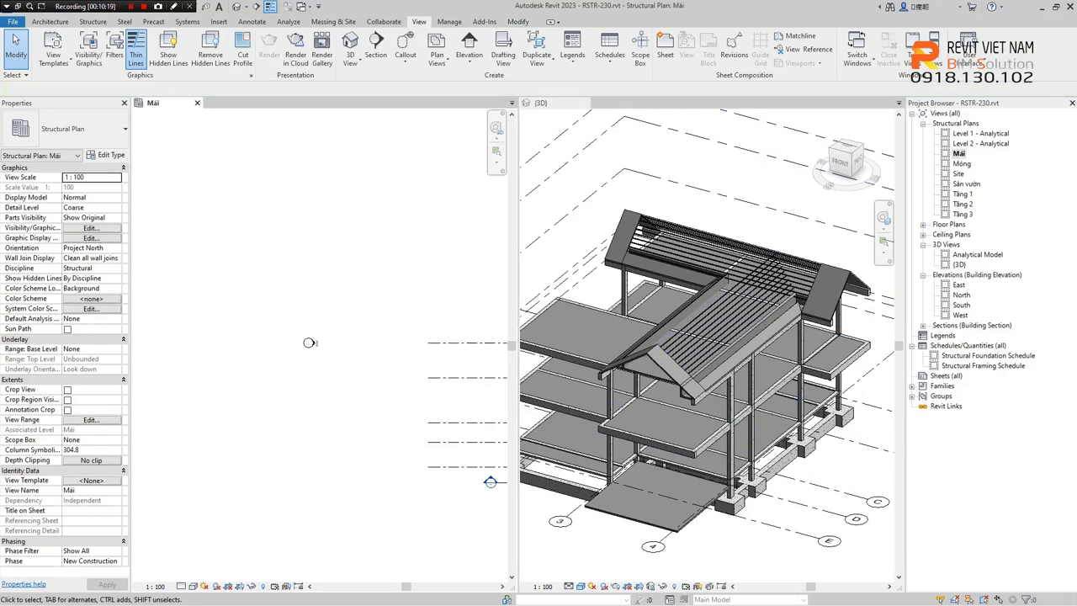
{"action": "middle_click_drag", "start_coordinate": [309, 343], "coordinate": [498, 338]}
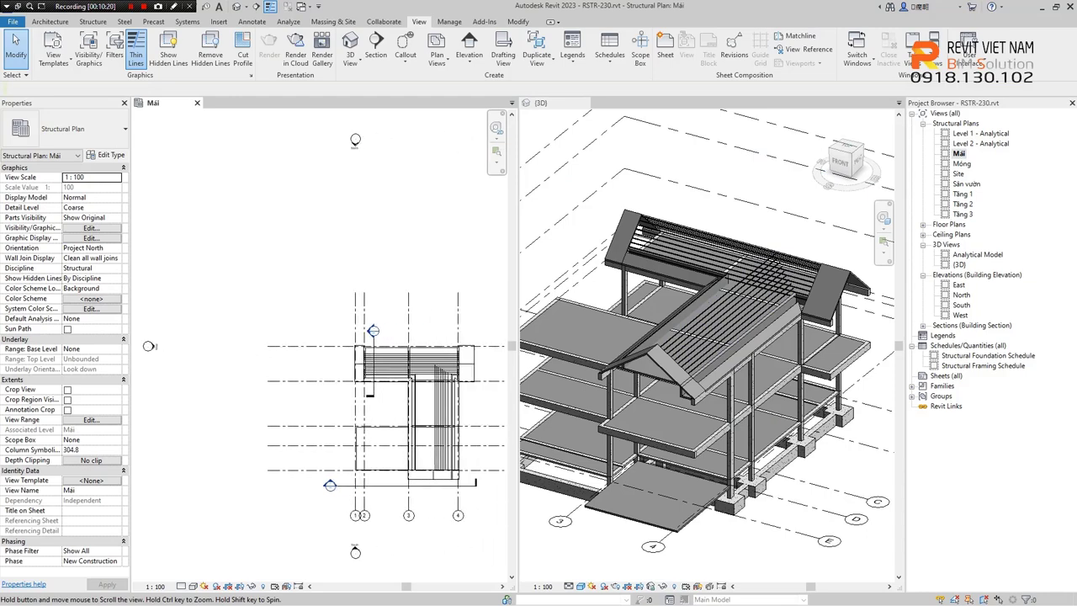
{"action": "scroll", "coordinate": [383, 404], "scroll_direction": "up", "scroll_amount": 3}
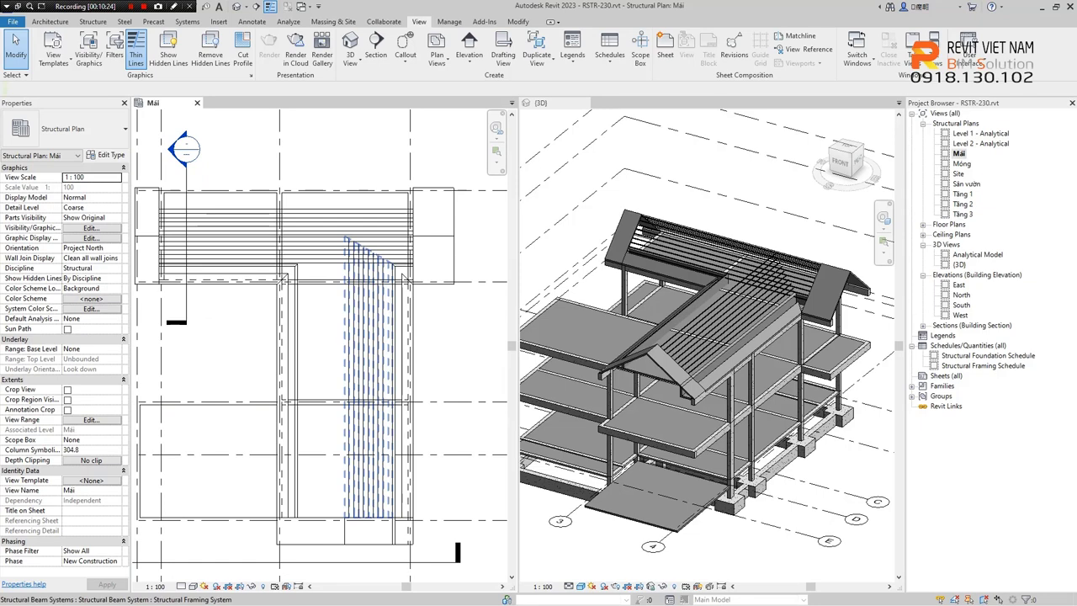
{"action": "left_click", "coordinate": [338, 347]}
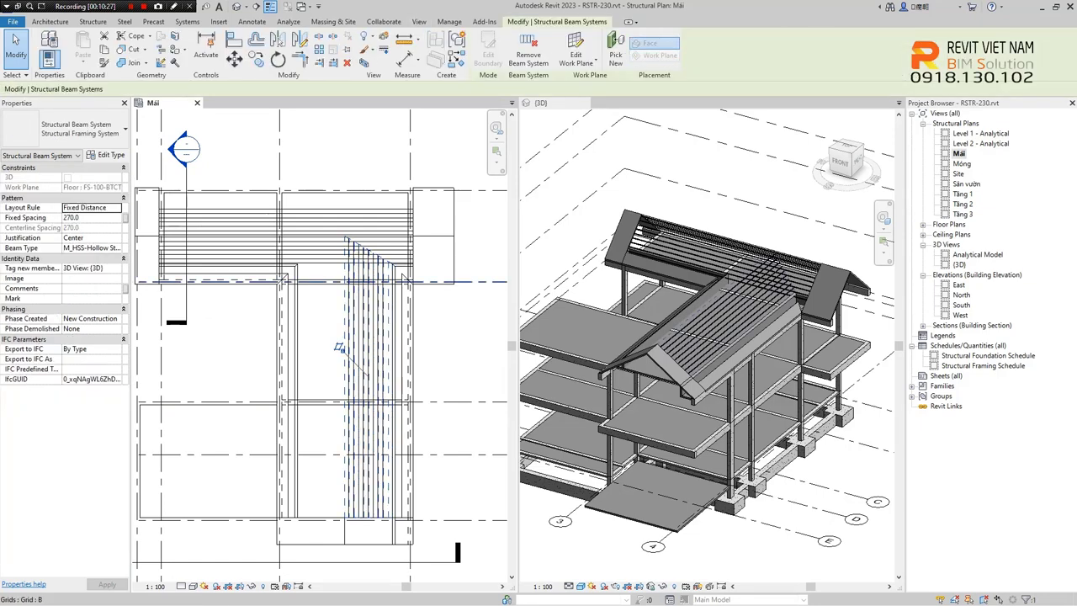
- Mirror a copy of the wing beam system across an axis drawn along the ridge
{"action": "scroll", "coordinate": [730, 310], "scroll_direction": "up", "scroll_amount": 1}
{"action": "scroll", "coordinate": [730, 311], "scroll_direction": "up", "scroll_amount": 1}
{"action": "scroll", "coordinate": [731, 310], "scroll_direction": "up", "scroll_amount": 1}
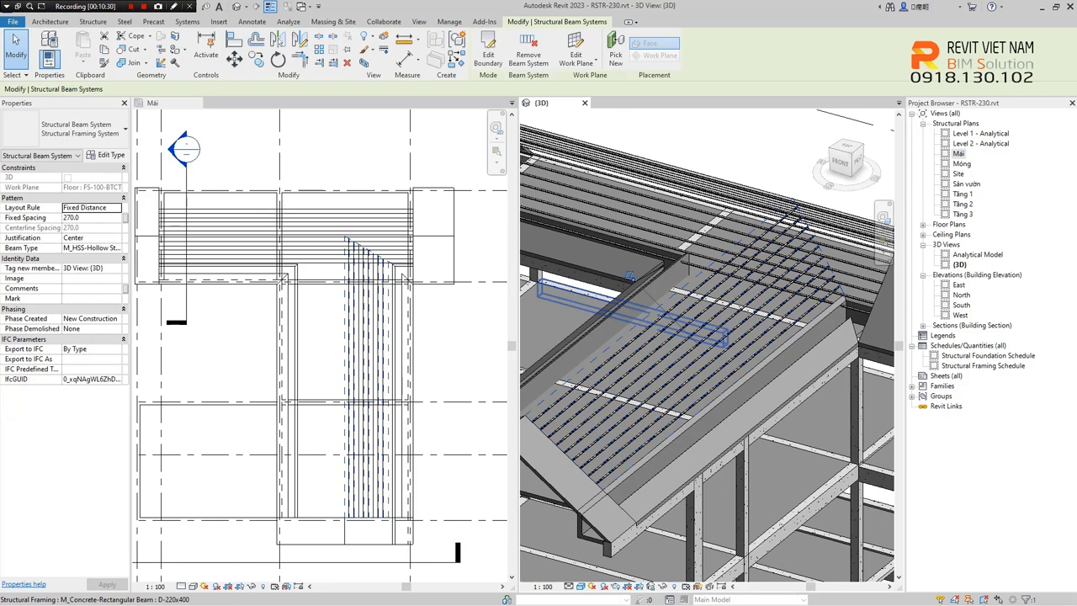
{"action": "middle_click_drag", "start_coordinate": [339, 347], "coordinate": [332, 312]}
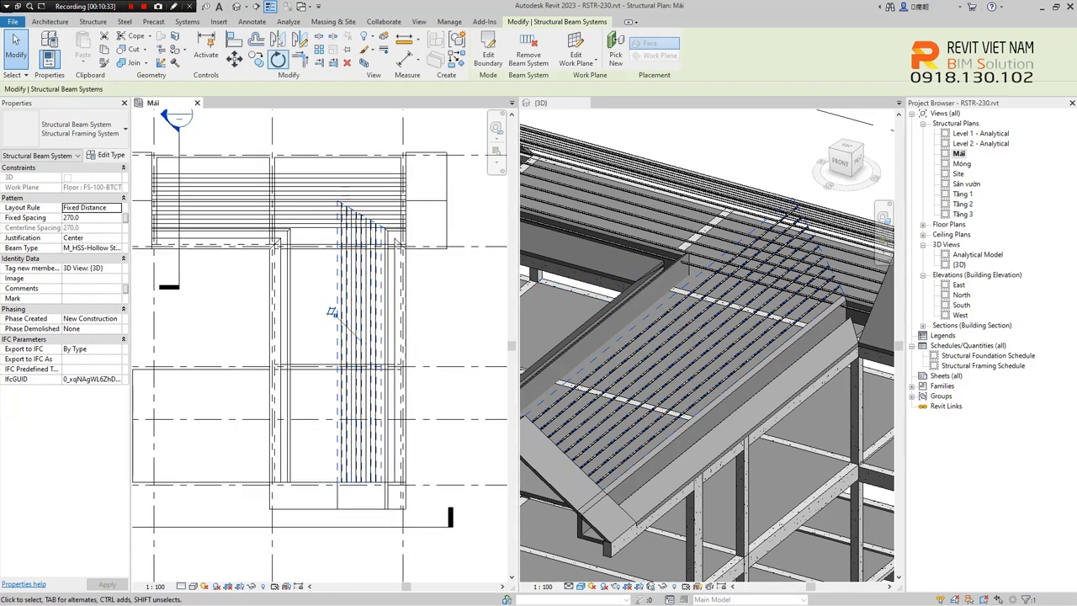
{"action": "left_click", "coordinate": [299, 39]}
{"action": "scroll", "coordinate": [337, 483], "scroll_direction": "up", "scroll_amount": 1}
{"action": "scroll", "coordinate": [338, 483], "scroll_direction": "up", "scroll_amount": 1}
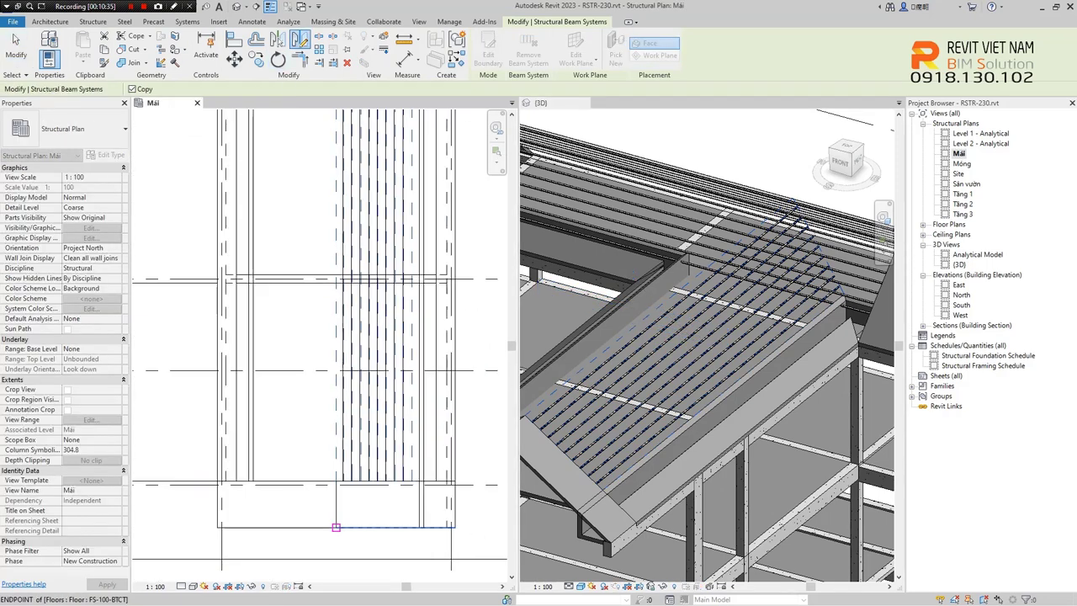
{"action": "left_click", "coordinate": [336, 526]}
{"action": "left_click", "coordinate": [336, 483]}
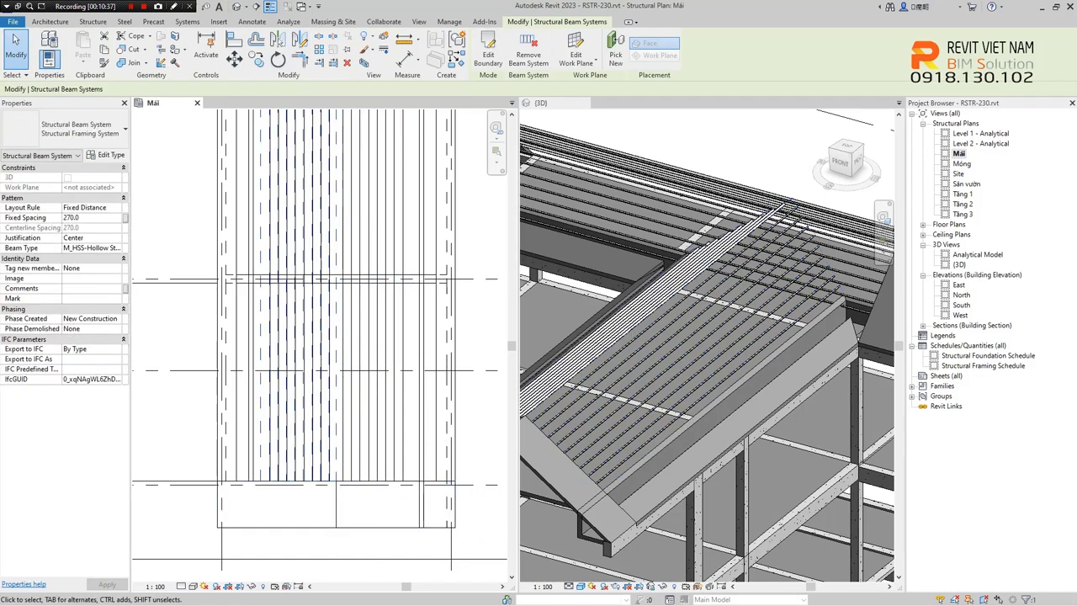
- Orbit the 3D view to inspect the mirrored purlins, then select the main-roof beam system
{"action": "mouse_move", "coordinate": [707, 353]}
{"action": "middle_mouse_down", "text": "shift"}
{"action": "mouse_move", "coordinate": [656, 337]}
{"action": "mouse_move", "coordinate": [707, 353]}
{"action": "mouse_move", "coordinate": [769, 493]}
{"action": "mouse_move", "coordinate": [707, 337]}
{"action": "middle_mouse_up", "text": "shift"}
{"action": "key", "text": "Escape"}
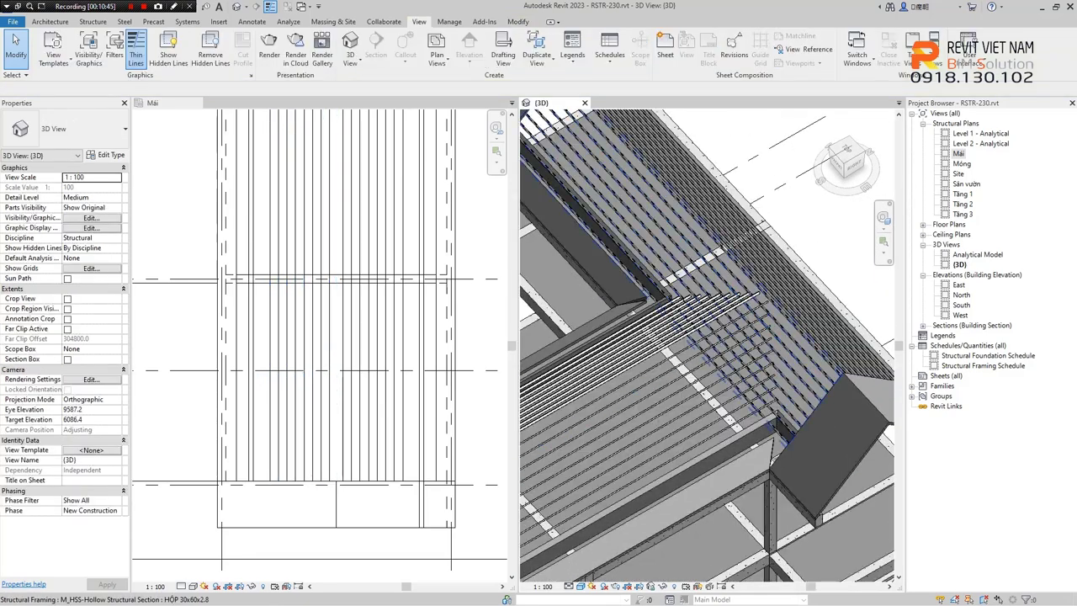
{"action": "scroll", "coordinate": [406, 215], "scroll_direction": "down", "scroll_amount": 3}
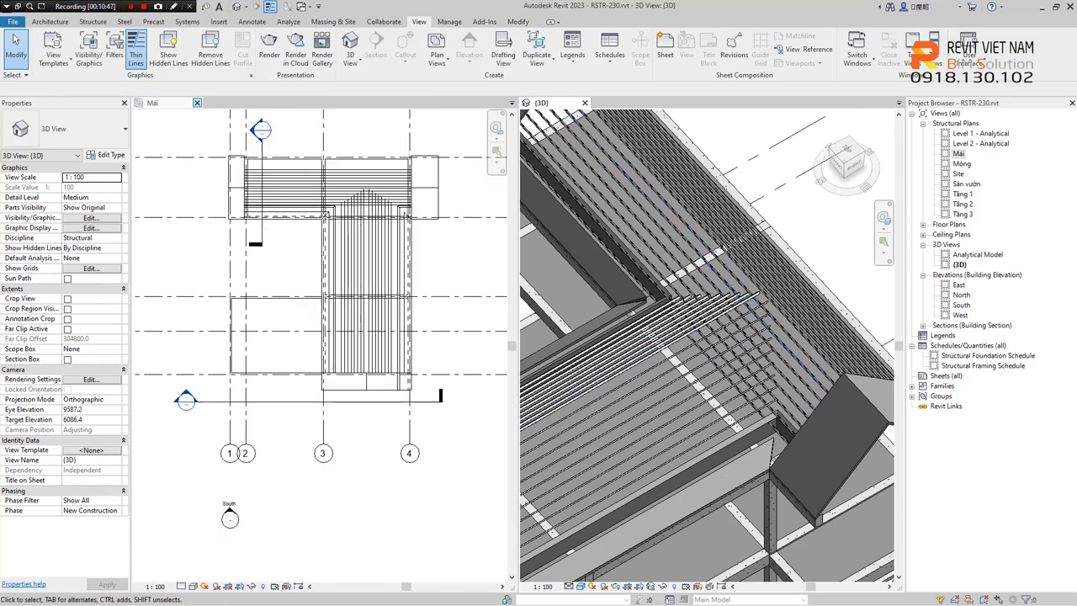
{"action": "mouse_move", "coordinate": [707, 337]}
{"action": "middle_mouse_down", "text": "shift"}
{"action": "mouse_move", "coordinate": [839, 538]}
{"action": "mouse_move", "coordinate": [707, 354]}
{"action": "middle_mouse_up", "text": "shift"}
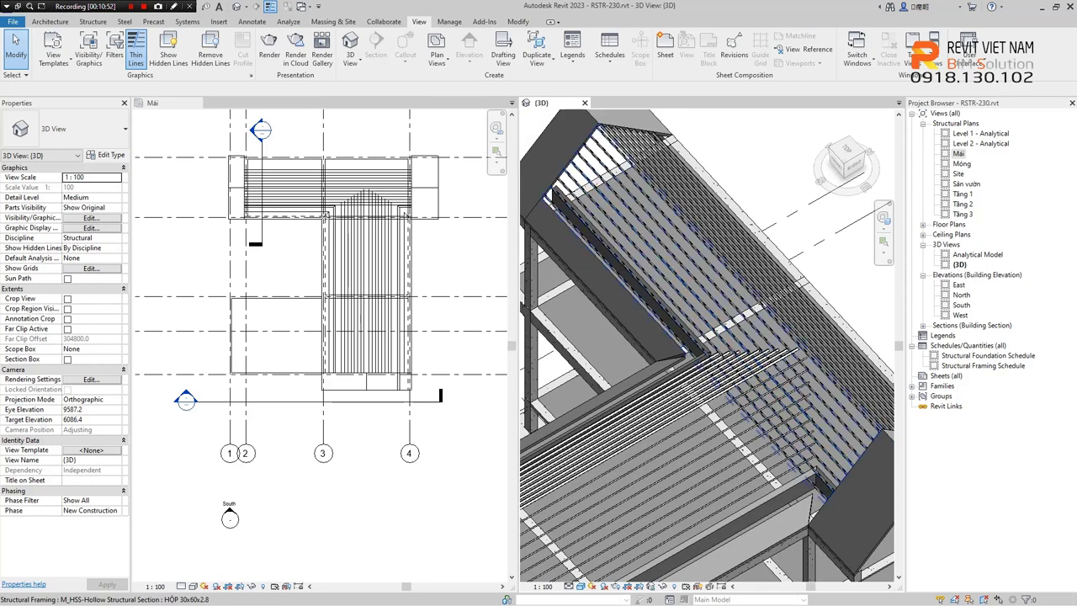
{"action": "middle_click_drag", "start_coordinate": [580, 177], "coordinate": [597, 215]}
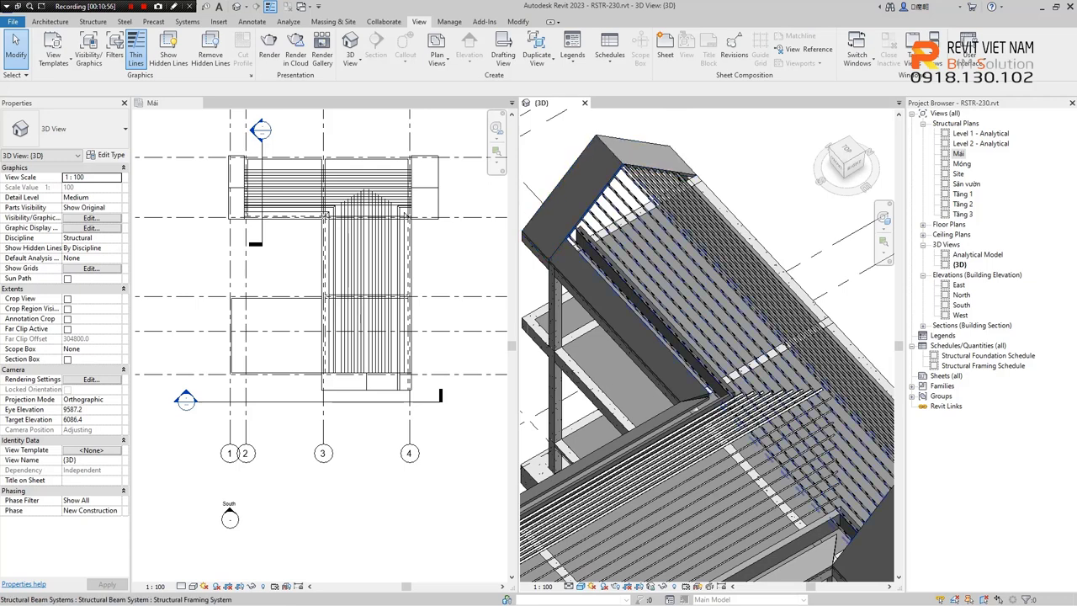
{"action": "left_click", "coordinate": [723, 294]}
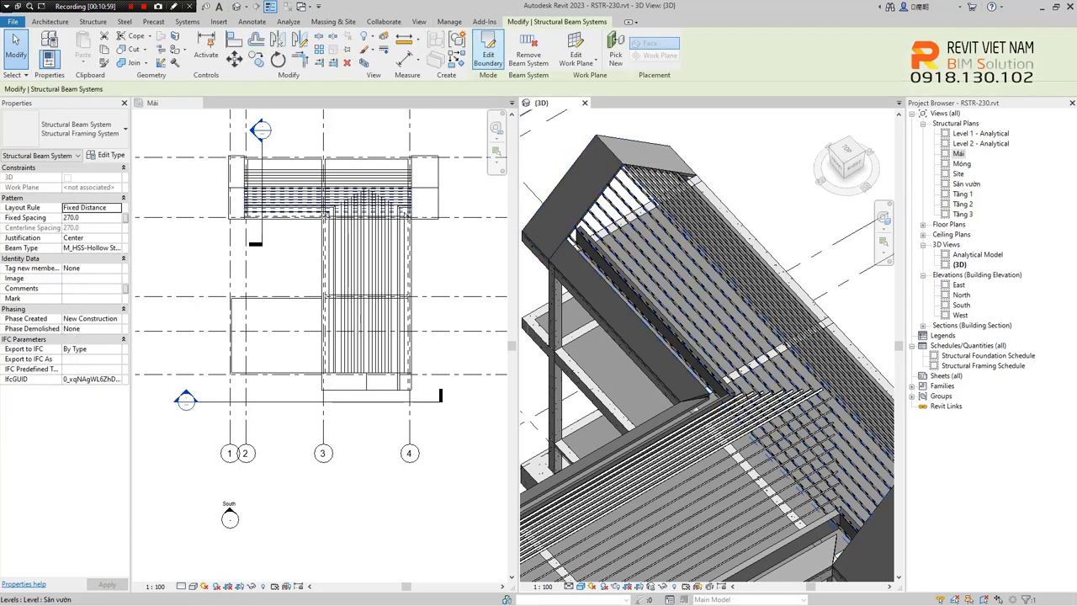
- Edit the main-roof beam system's boundary with the Boundary Line tool
{"action": "left_click", "coordinate": [488, 52]}
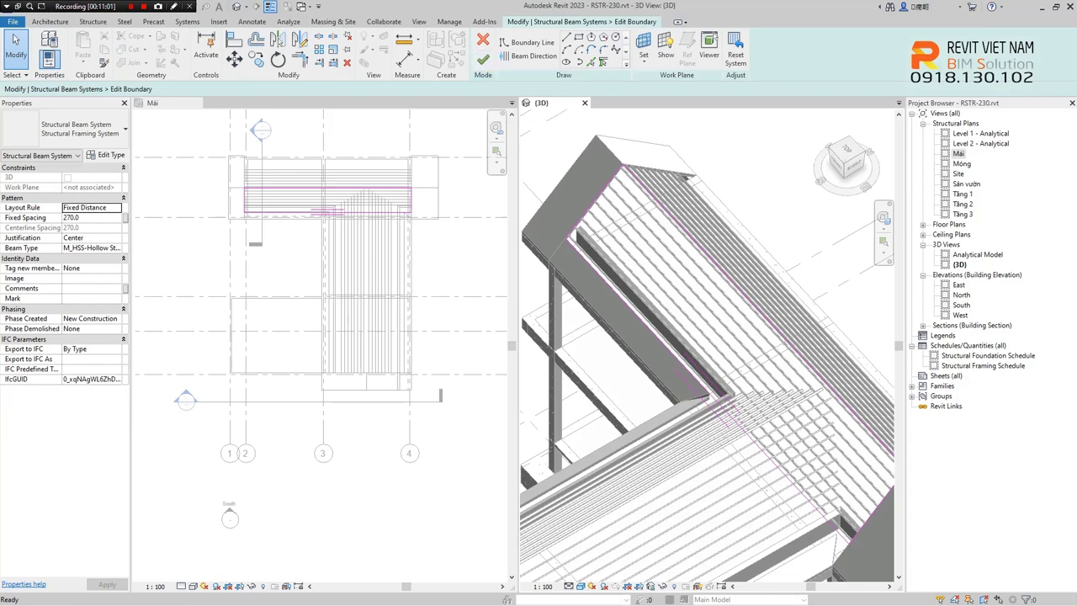
{"action": "scroll", "coordinate": [396, 214], "scroll_direction": "up", "scroll_amount": 4}
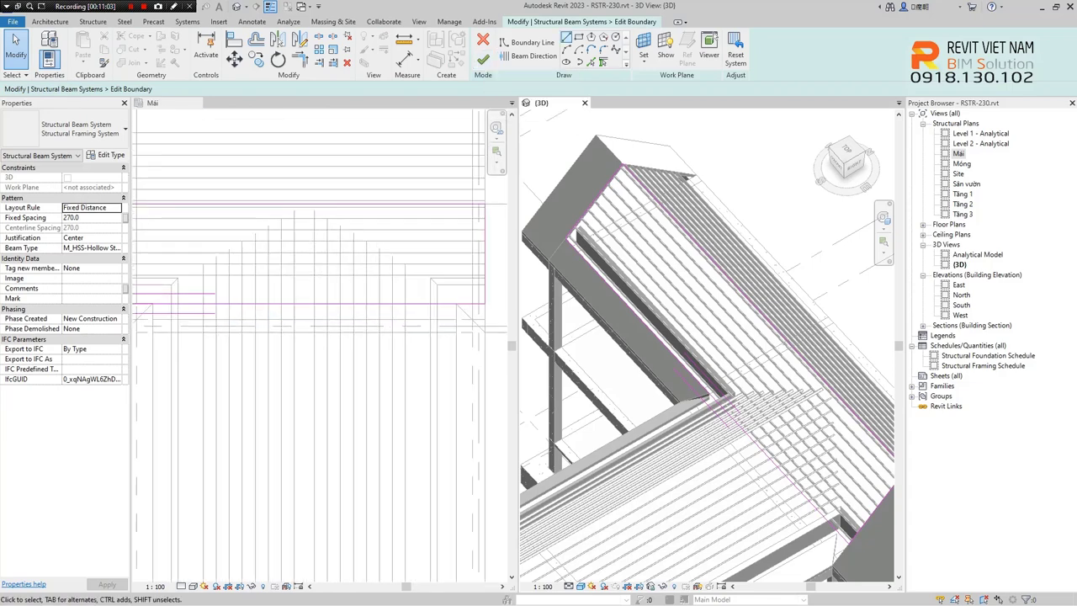
{"action": "left_click", "coordinate": [530, 42]}
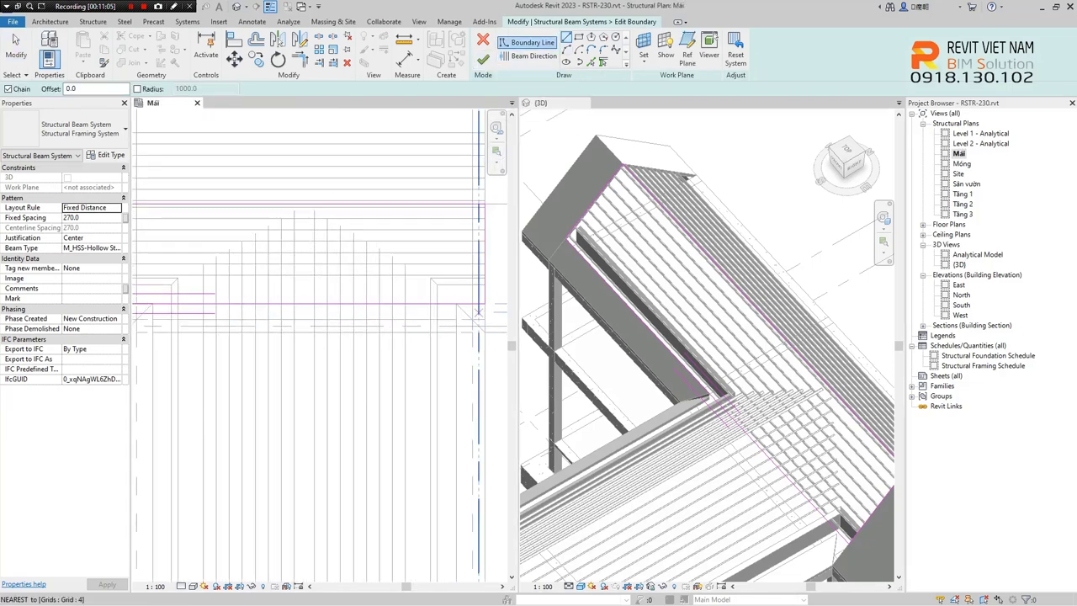
{"action": "left_click", "coordinate": [454, 332]}
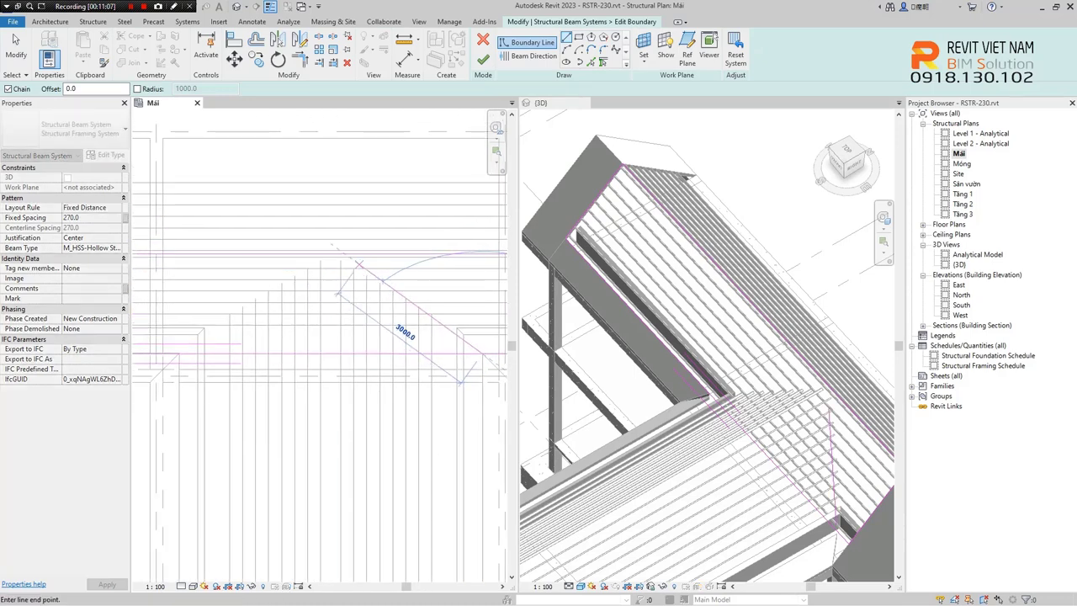
{"action": "scroll", "coordinate": [460, 382], "scroll_direction": "down", "scroll_amount": 3}
{"action": "middle_click_drag", "start_coordinate": [333, 584], "coordinate": [328, 555]}
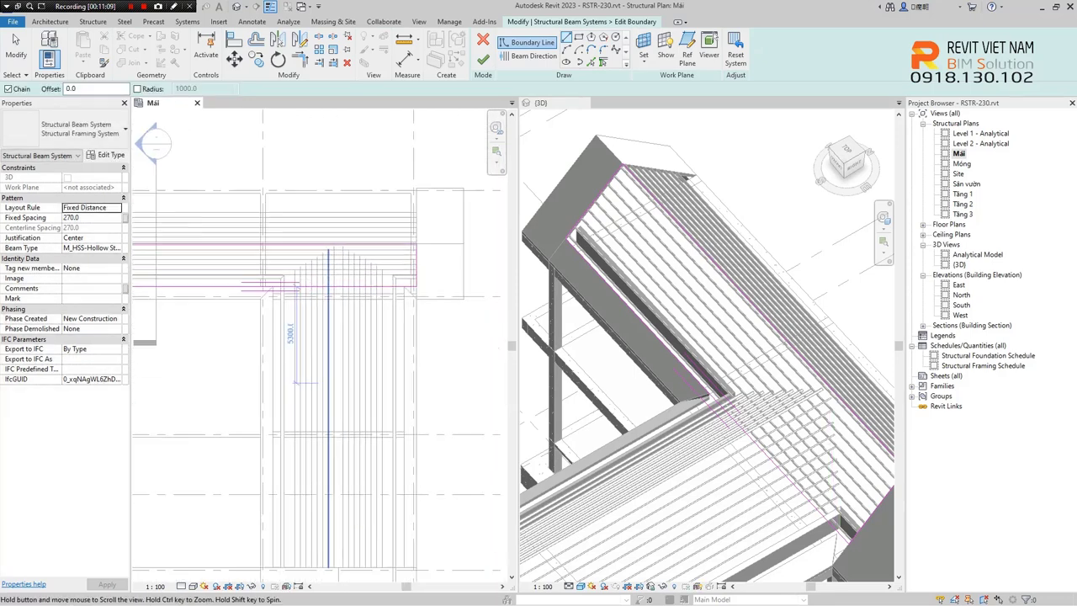
{"action": "scroll", "coordinate": [328, 471], "scroll_direction": "up", "scroll_amount": 2}
{"action": "scroll", "coordinate": [328, 471], "scroll_direction": "up", "scroll_amount": 2}
{"action": "scroll", "coordinate": [333, 404], "scroll_direction": "up", "scroll_amount": 2}
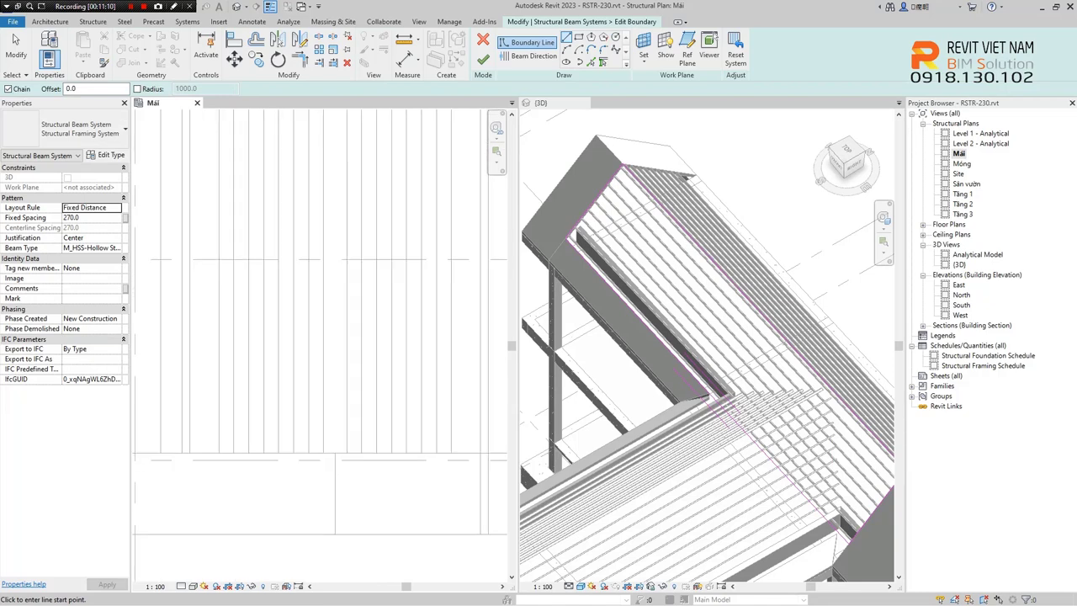
{"action": "scroll", "coordinate": [333, 404], "scroll_direction": "up", "scroll_amount": 2}
{"action": "scroll", "coordinate": [329, 553], "scroll_direction": "up", "scroll_amount": 2}
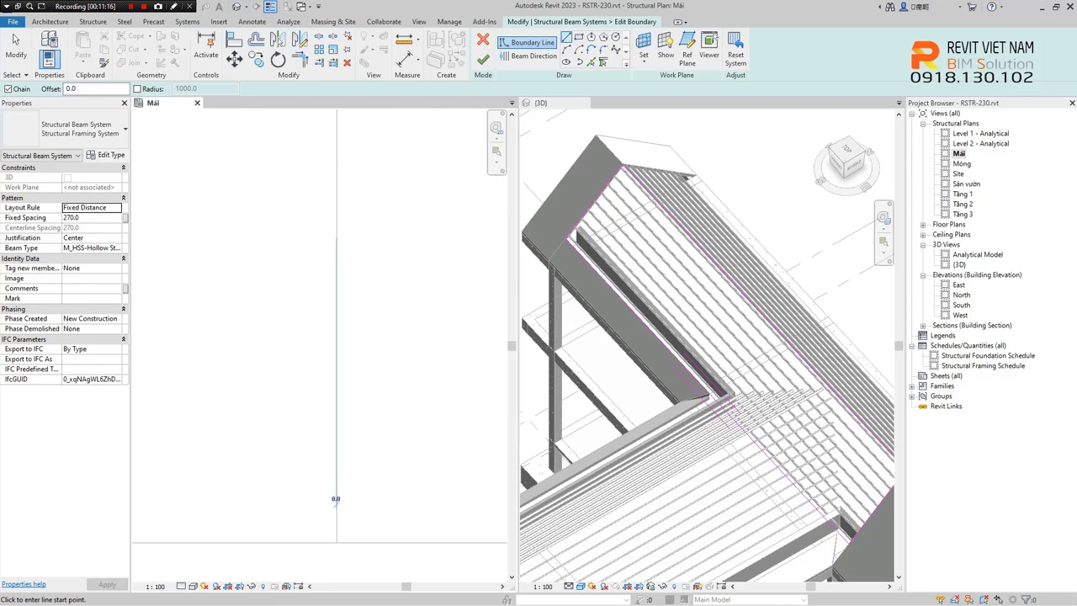
- Draw a 25300-long vertical boundary line, discarding the stray 45° line preview
{"action": "left_click", "coordinate": [336, 498]}
{"action": "scroll", "coordinate": [333, 252], "scroll_direction": "down", "scroll_amount": 2}
{"action": "scroll", "coordinate": [333, 223], "scroll_direction": "down", "scroll_amount": 2}
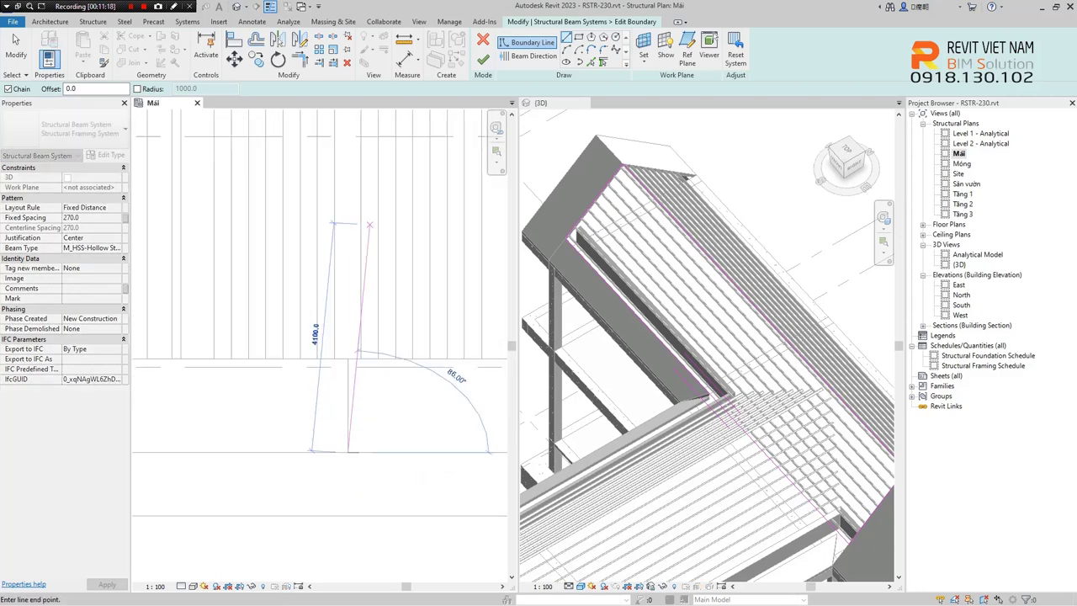
{"action": "scroll", "coordinate": [369, 224], "scroll_direction": "down", "scroll_amount": 2}
{"action": "scroll", "coordinate": [353, 227], "scroll_direction": "down", "scroll_amount": 2}
{"action": "scroll", "coordinate": [337, 228], "scroll_direction": "down", "scroll_amount": 1}
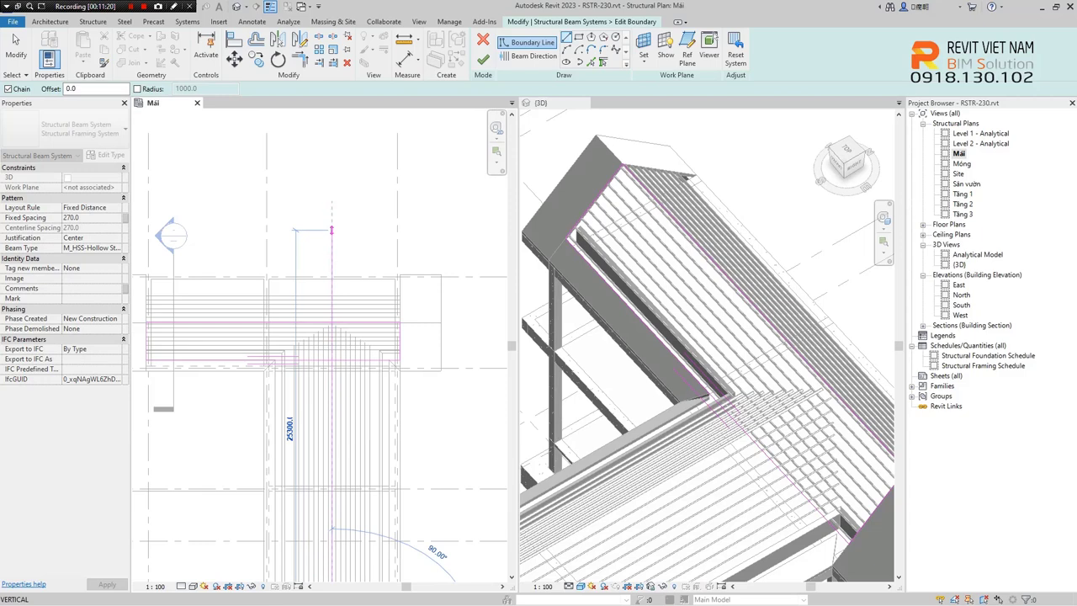
{"action": "left_click", "coordinate": [331, 229]}
{"action": "scroll", "coordinate": [320, 253], "scroll_direction": "up", "scroll_amount": 2}
{"action": "scroll", "coordinate": [312, 272], "scroll_direction": "up", "scroll_amount": 2}
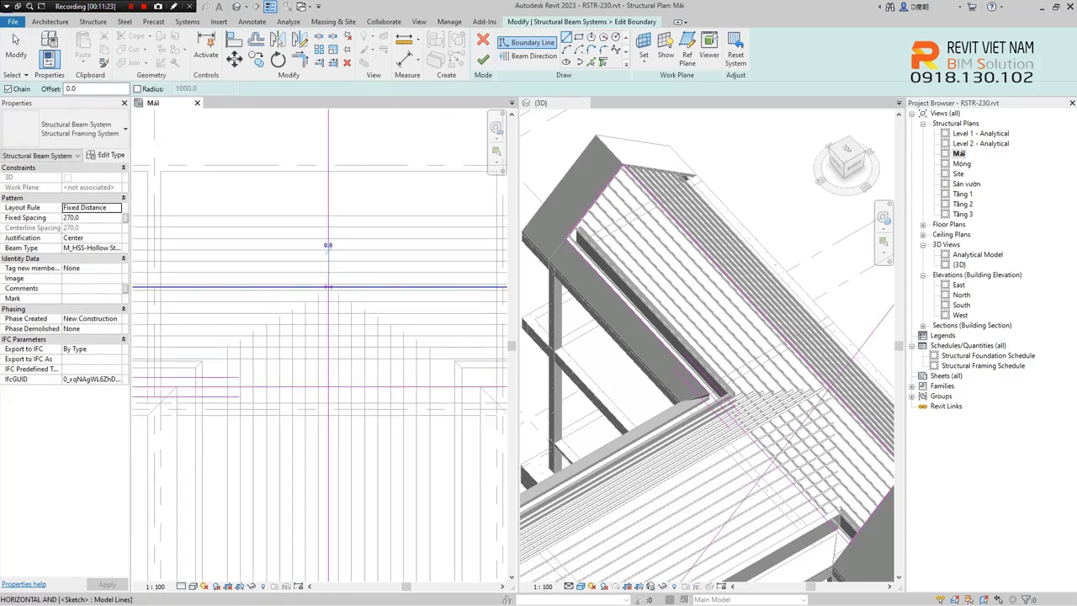
{"action": "middle_click_drag", "start_coordinate": [328, 251], "coordinate": [251, 233]}
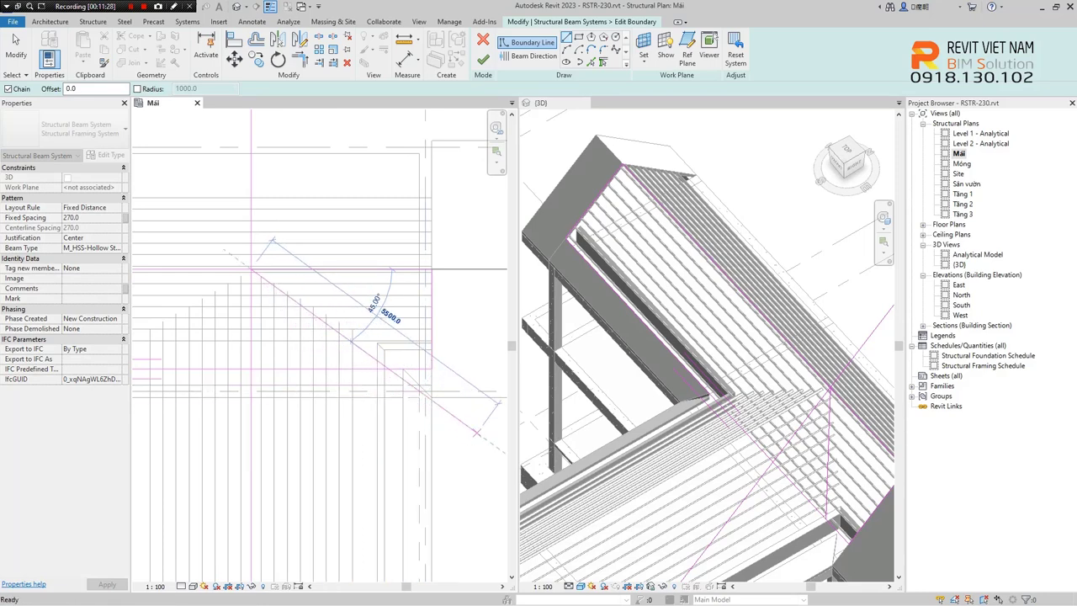
{"action": "key", "text": "Escape"}
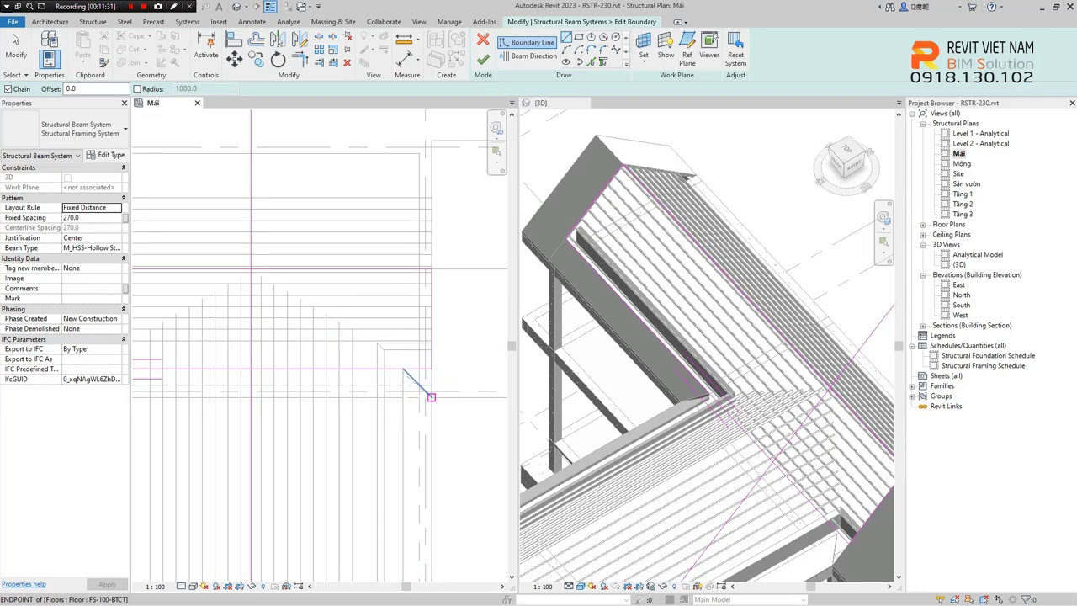
- Draw a diagonal boundary line and move the diagonals' corner onto the vertical line
{"action": "left_click", "coordinate": [418, 429]}
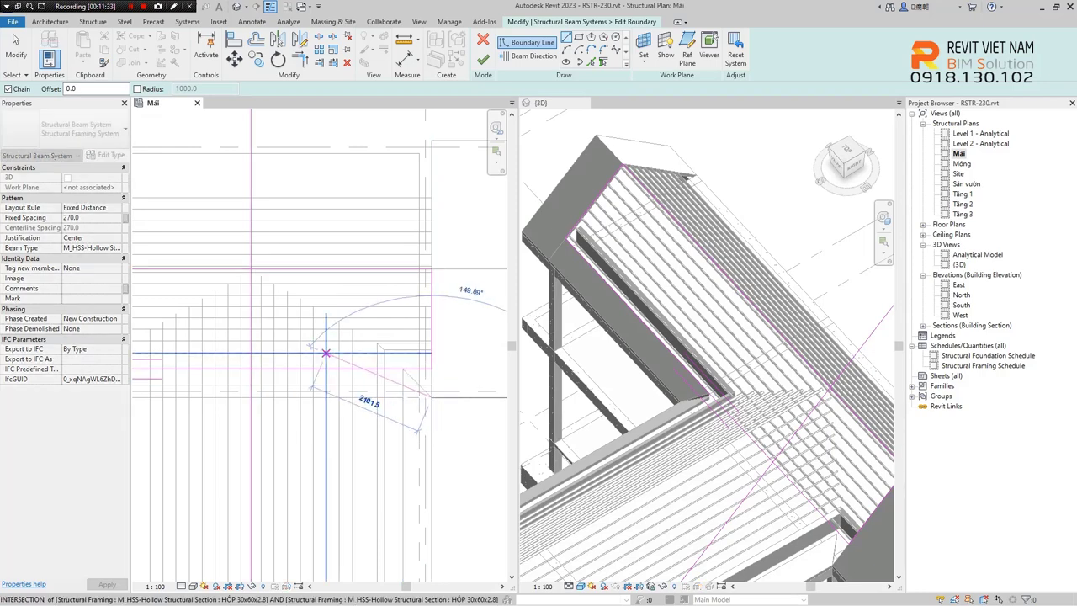
{"action": "left_click", "coordinate": [325, 351]}
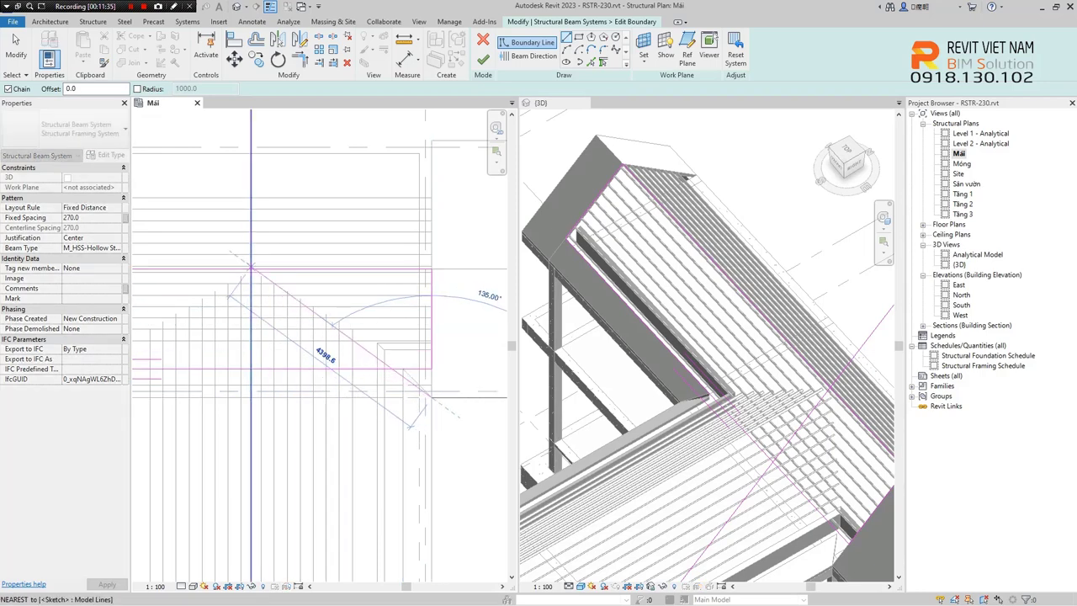
{"action": "scroll", "coordinate": [252, 286], "scroll_direction": "up", "scroll_amount": 2}
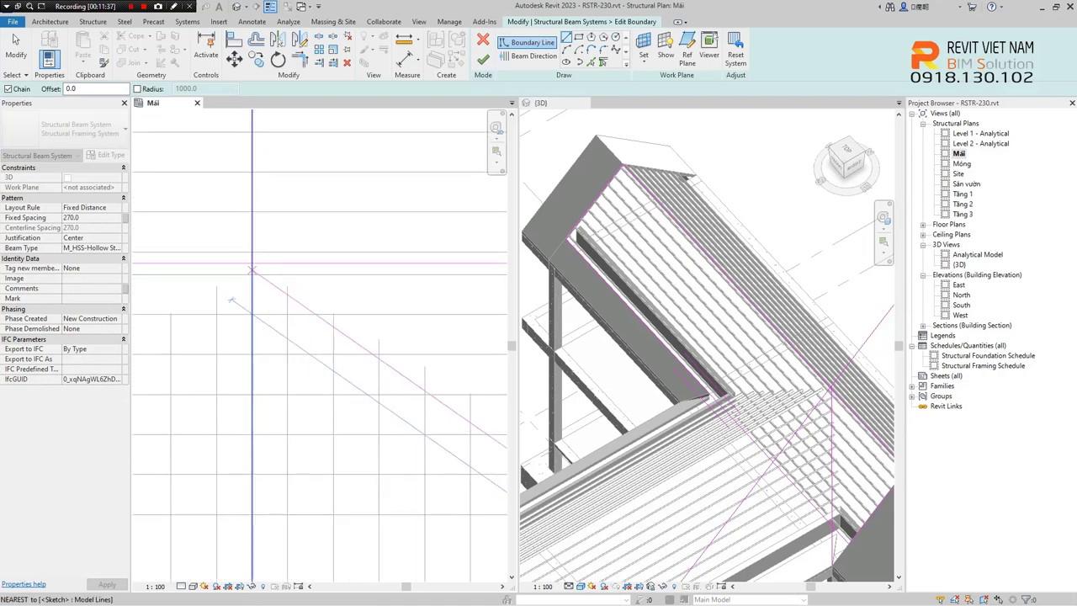
{"action": "left_click_drag", "start_coordinate": [251, 285], "coordinate": [251, 254]}
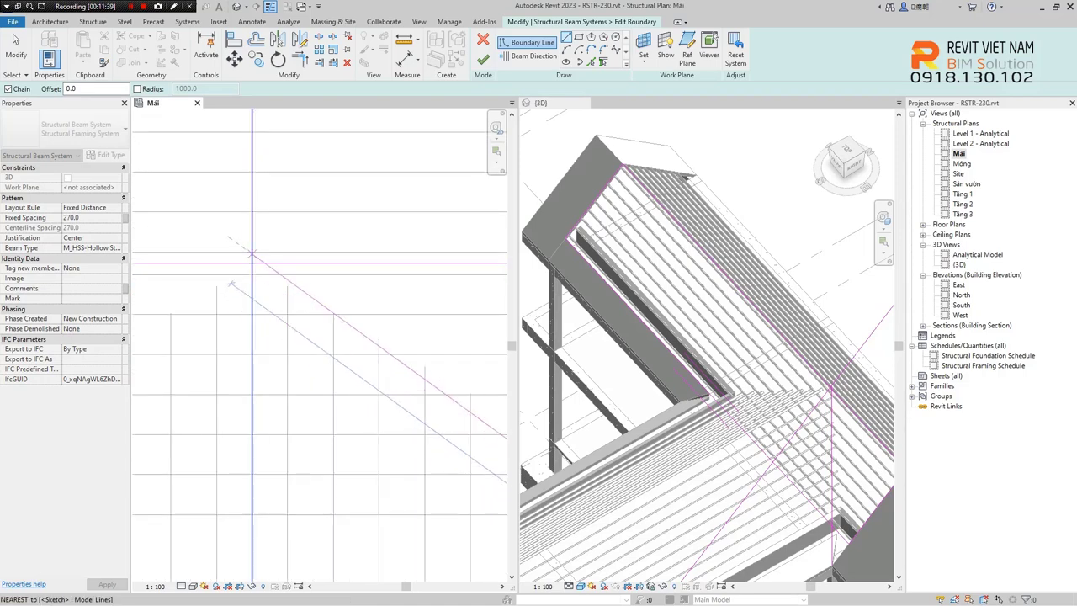
{"action": "left_click", "coordinate": [251, 254]}
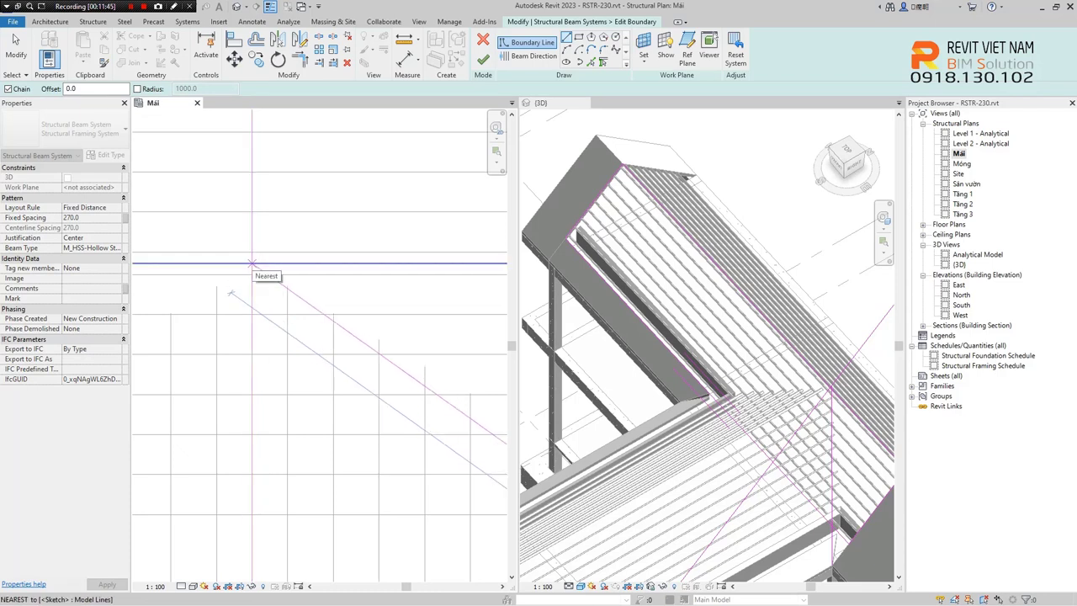
{"action": "scroll", "coordinate": [244, 254], "scroll_direction": "up", "scroll_amount": 2}
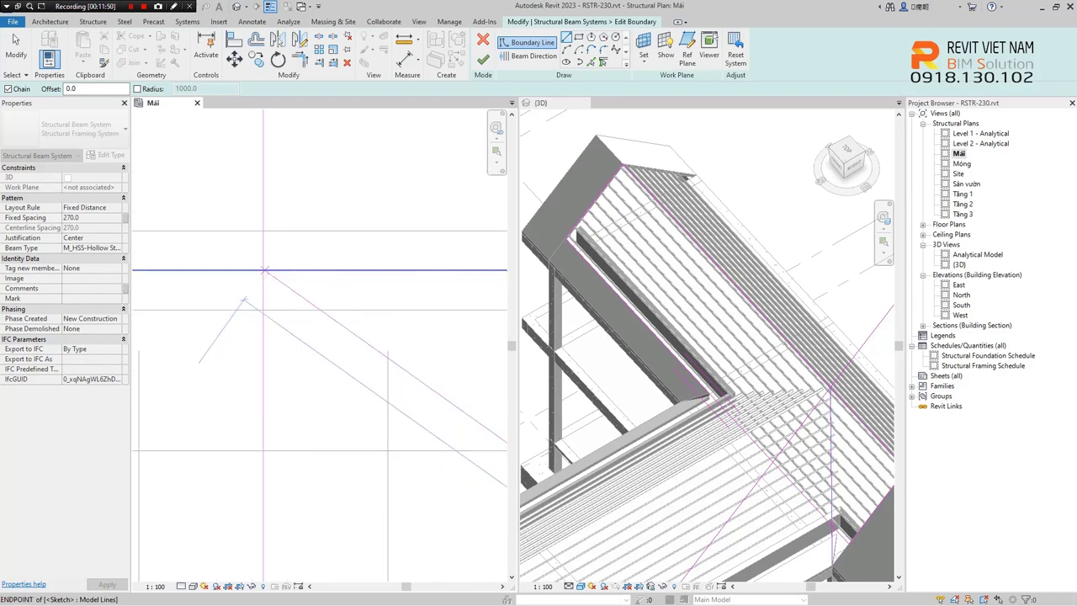
- Replace the misplaced sloped boundary line with a new one ending at the beam edge
{"action": "left_click", "coordinate": [264, 269]}
{"action": "key", "text": "Escape"}
{"action": "key", "text": "Escape"}
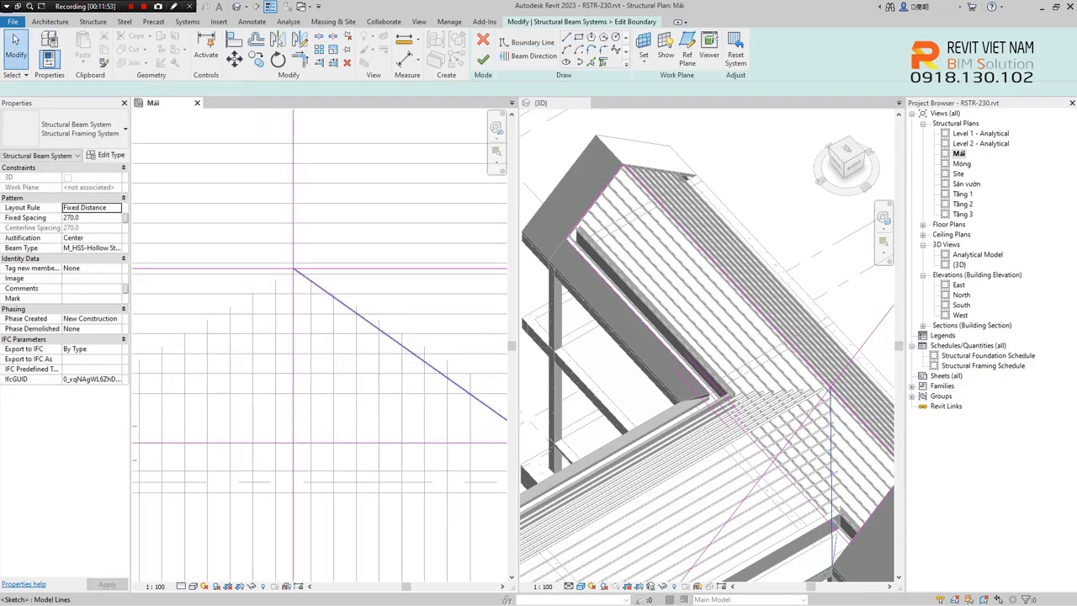
{"action": "key", "text": "Delete"}
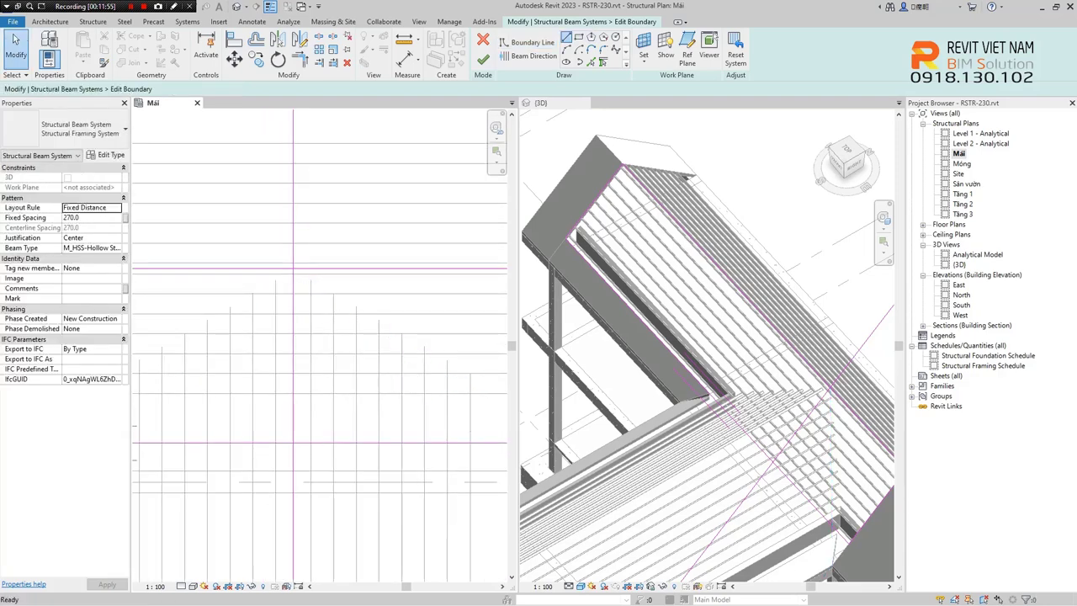
{"action": "key", "text": "Return"}
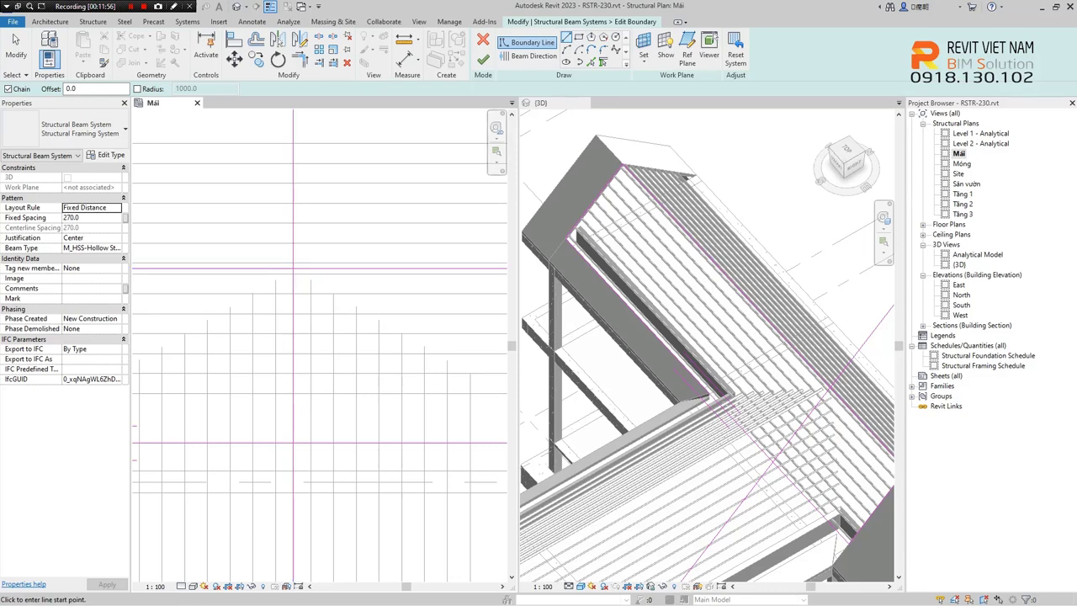
{"action": "left_click", "coordinate": [258, 252]}
{"action": "scroll", "coordinate": [276, 297], "scroll_direction": "up", "scroll_amount": 3}
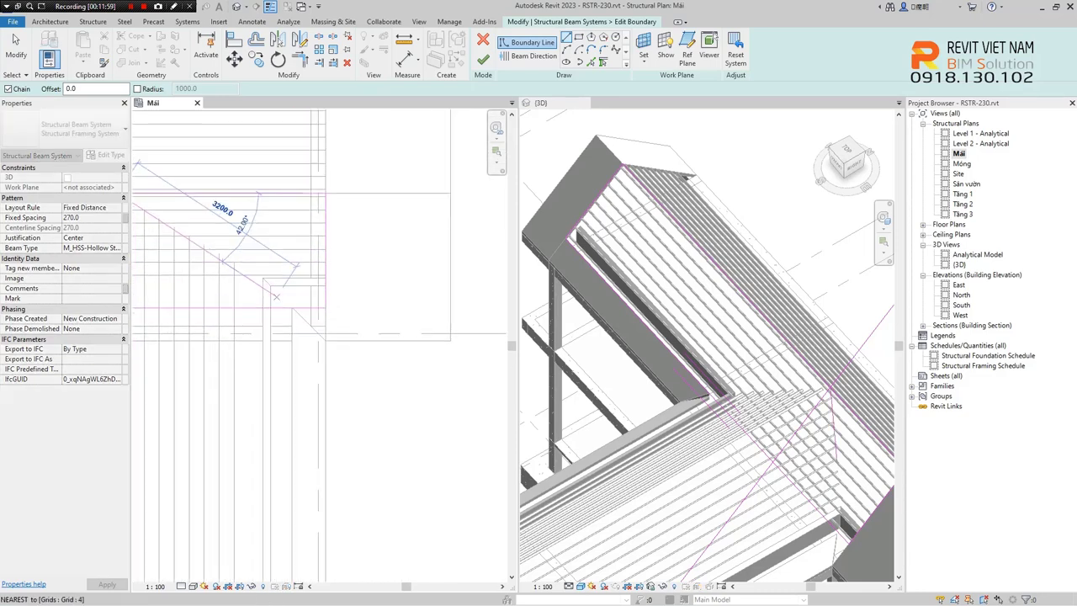
{"action": "scroll", "coordinate": [276, 296], "scroll_direction": "up", "scroll_amount": 1}
{"action": "left_click", "coordinate": [333, 347]}
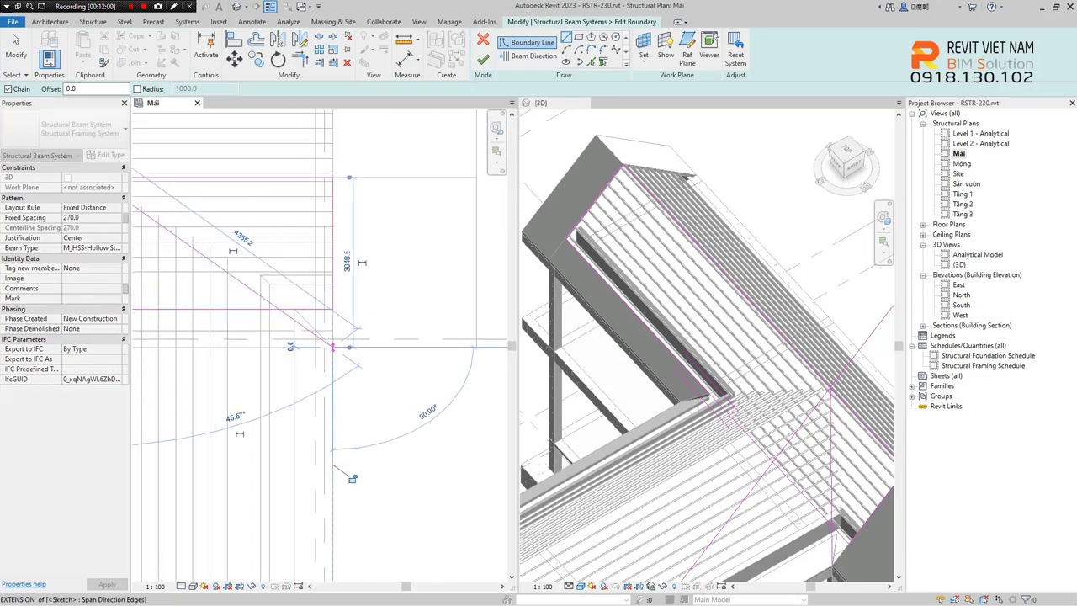
{"action": "scroll", "coordinate": [336, 353], "scroll_direction": "down", "scroll_amount": 3}
{"action": "scroll", "coordinate": [396, 244], "scroll_direction": "up", "scroll_amount": 3}
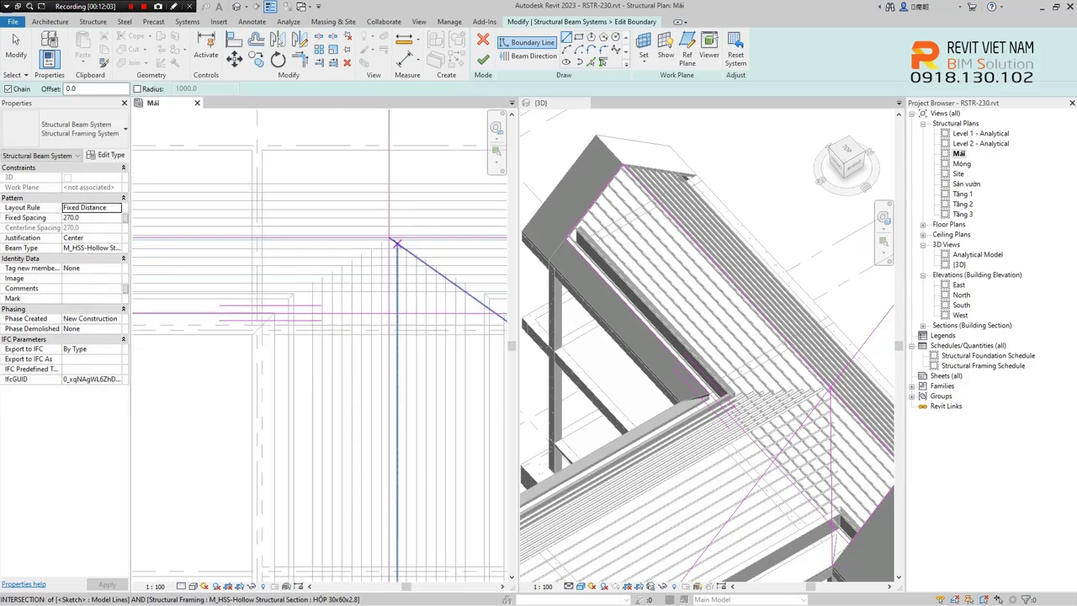
- Draw the opposite sloped boundary line and delete the leftover vertical line
{"action": "left_click", "coordinate": [396, 244]}
{"action": "scroll", "coordinate": [336, 277], "scroll_direction": "down", "scroll_amount": 2}
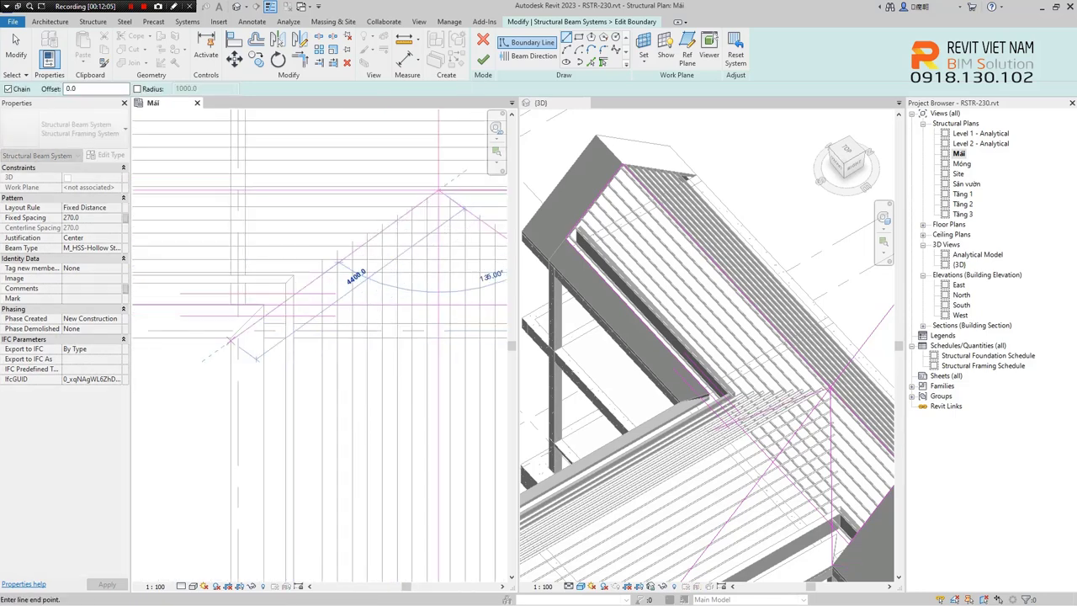
{"action": "left_click", "coordinate": [232, 341]}
{"action": "scroll", "coordinate": [231, 341], "scroll_direction": "down", "scroll_amount": 2}
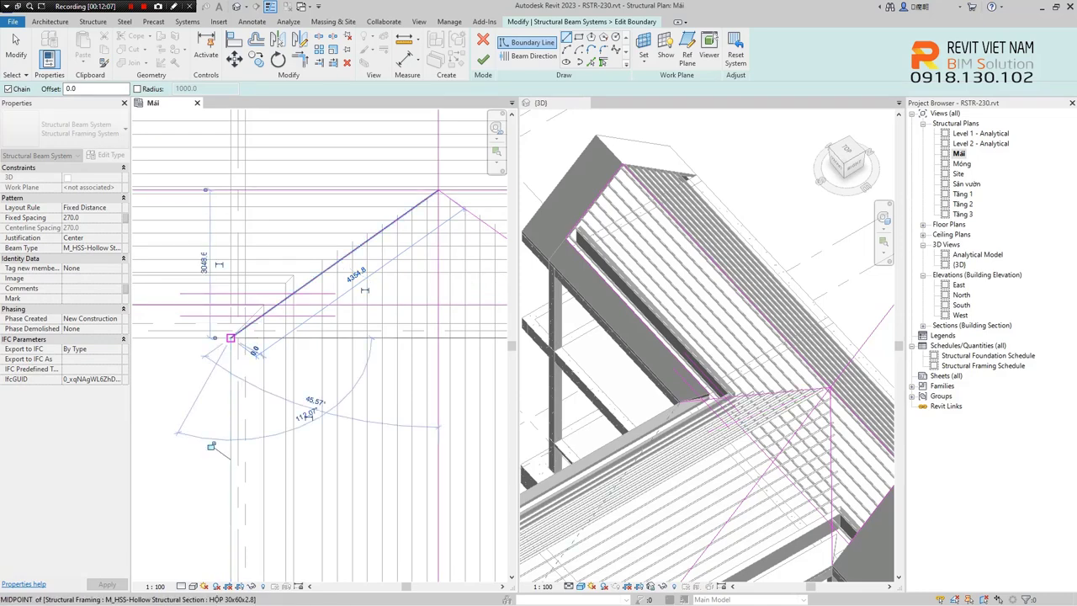
{"action": "key", "text": "Escape"}
{"action": "key", "text": "Escape"}
{"action": "scroll", "coordinate": [336, 336], "scroll_direction": "down", "scroll_amount": 2}
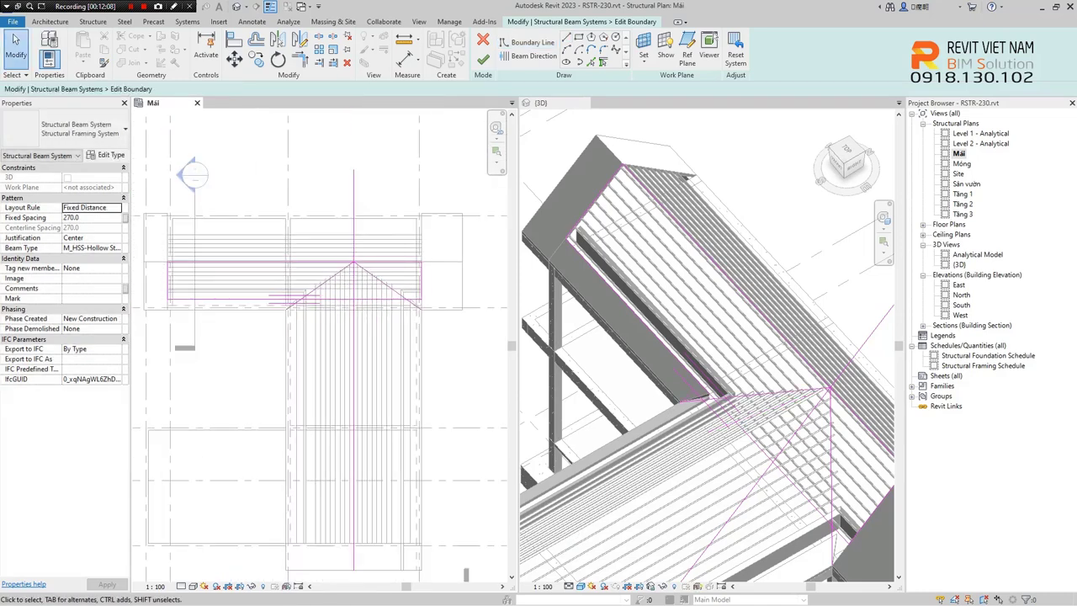
{"action": "left_click", "coordinate": [354, 323]}
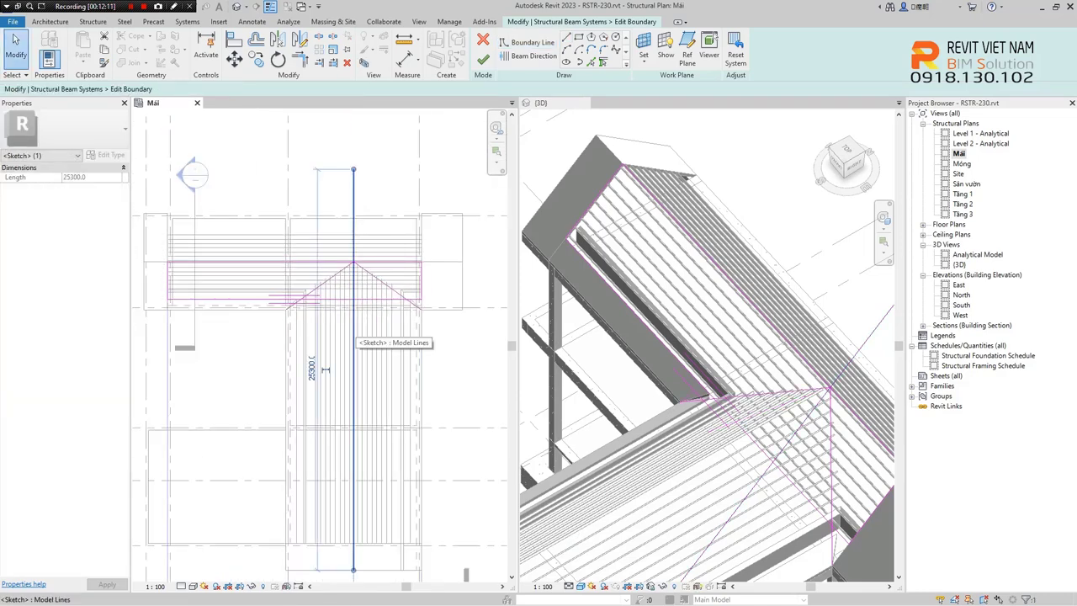
{"action": "key", "text": "Delete"}
- Trim the two diagonal sketch lines into a corner using TR
{"action": "scroll", "coordinate": [375, 318], "scroll_direction": "up", "scroll_amount": 2}
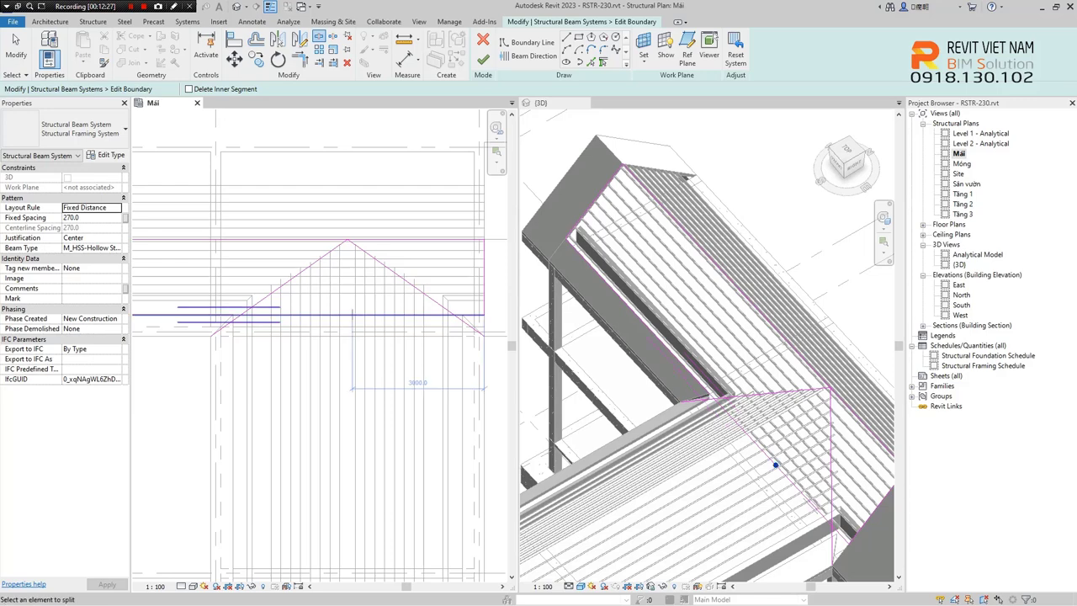
{"action": "key", "text": "t"}
{"action": "key", "text": "r"}
{"action": "left_click", "coordinate": [466, 314]}
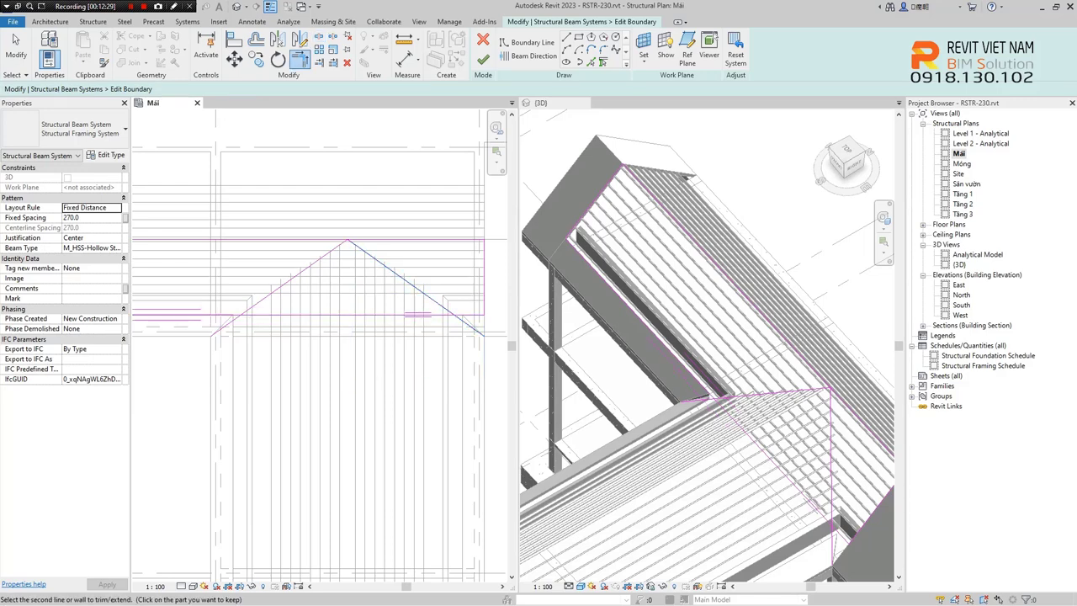
{"action": "left_click", "coordinate": [278, 288]}
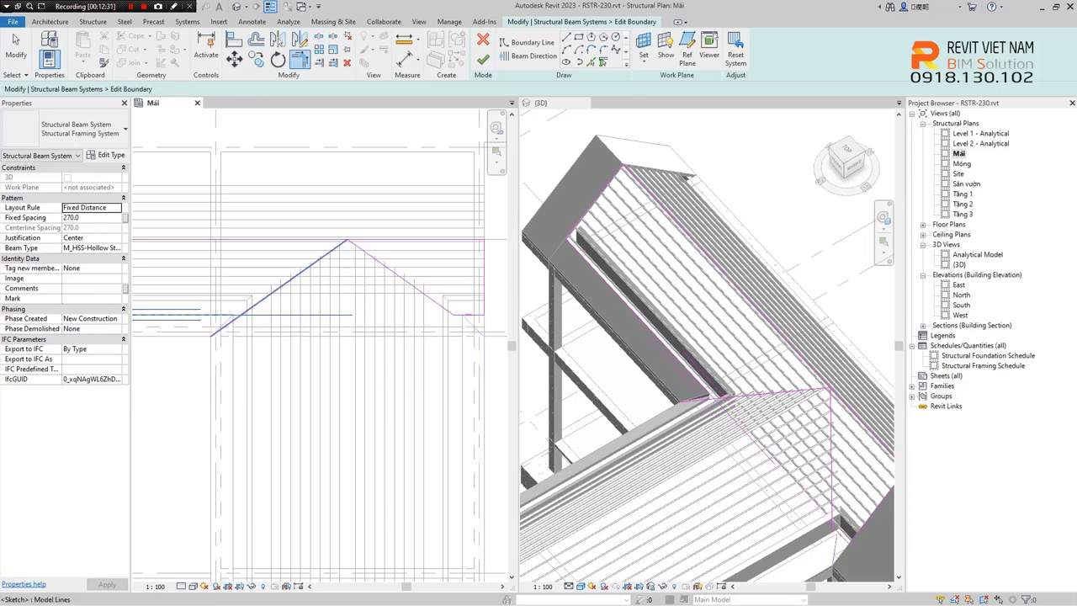
{"action": "key", "text": "Escape"}
- Zoom in on the roof apex in the Mái plan and choose Boundary Line drawing
{"action": "scroll", "coordinate": [380, 195], "scroll_direction": "up", "scroll_amount": 1}
{"action": "scroll", "coordinate": [379, 195], "scroll_direction": "up", "scroll_amount": 1}
{"action": "scroll", "coordinate": [380, 195], "scroll_direction": "up", "scroll_amount": 1}
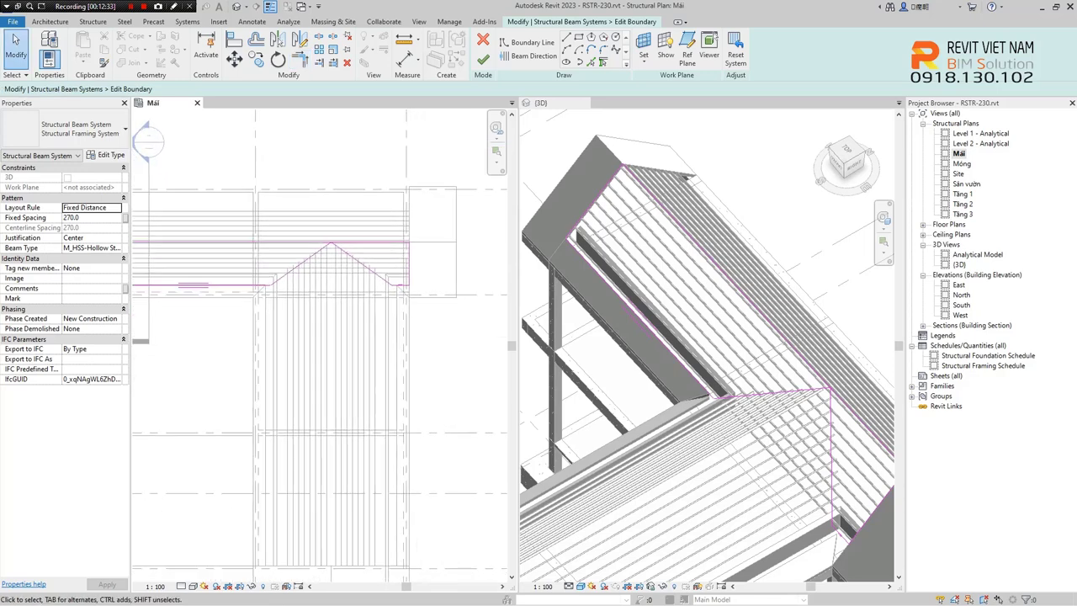
{"action": "scroll", "coordinate": [379, 195], "scroll_direction": "up", "scroll_amount": 1}
{"action": "scroll", "coordinate": [303, 282], "scroll_direction": "up", "scroll_amount": 1}
{"action": "scroll", "coordinate": [303, 282], "scroll_direction": "up", "scroll_amount": 1}
{"action": "scroll", "coordinate": [303, 282], "scroll_direction": "up", "scroll_amount": 1}
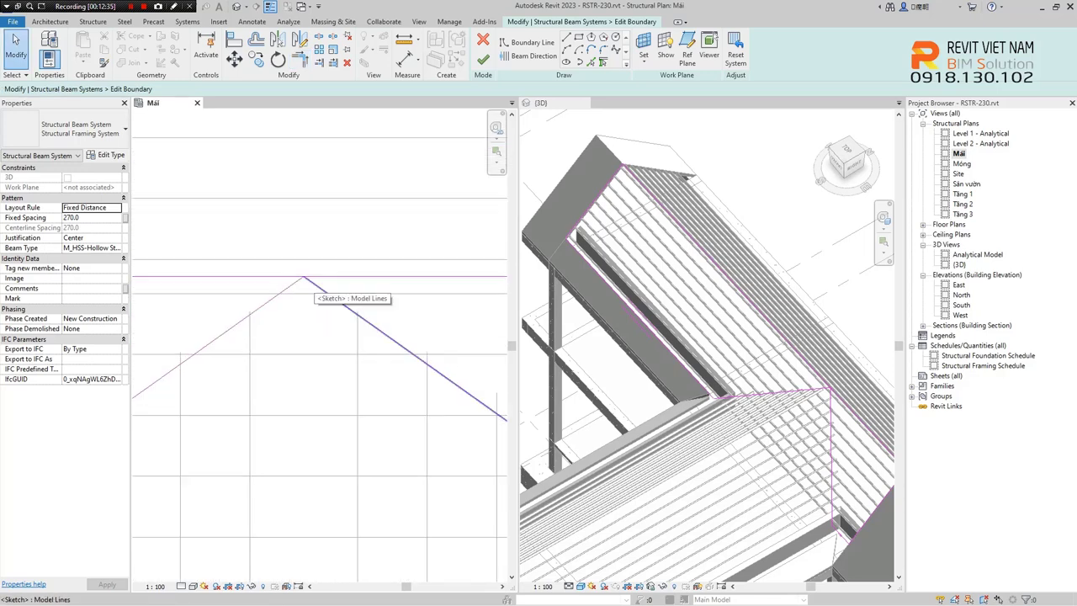
{"action": "scroll", "coordinate": [303, 282], "scroll_direction": "up", "scroll_amount": 1}
{"action": "scroll", "coordinate": [307, 277], "scroll_direction": "down", "scroll_amount": 1}
{"action": "scroll", "coordinate": [308, 277], "scroll_direction": "down", "scroll_amount": 1}
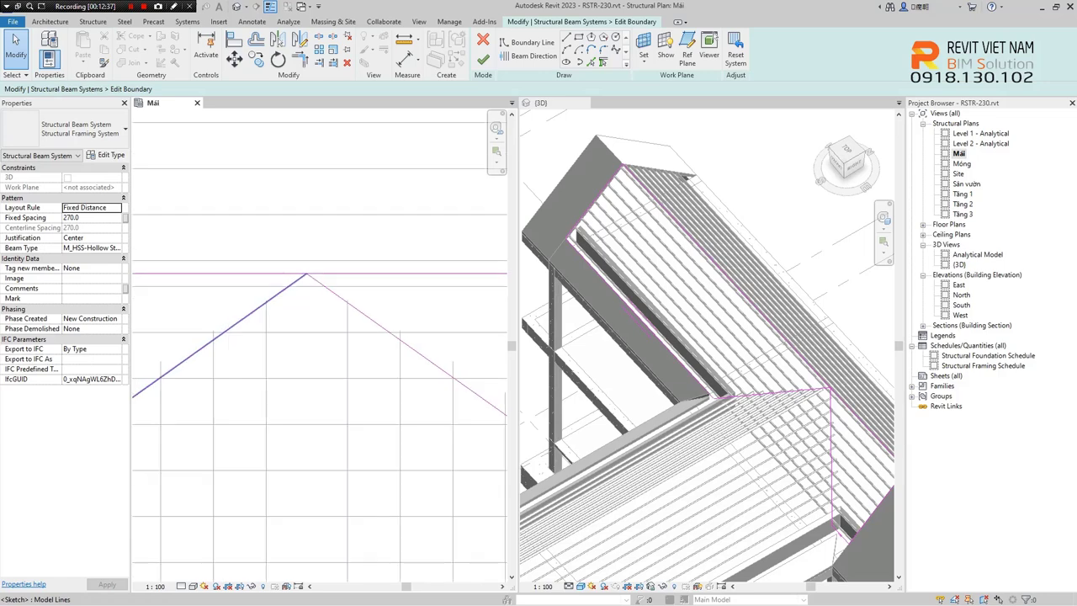
{"action": "scroll", "coordinate": [307, 278], "scroll_direction": "down", "scroll_amount": 1}
{"action": "scroll", "coordinate": [412, 299], "scroll_direction": "down", "scroll_amount": 1}
{"action": "scroll", "coordinate": [413, 298], "scroll_direction": "down", "scroll_amount": 1}
{"action": "scroll", "coordinate": [413, 299], "scroll_direction": "down", "scroll_amount": 1}
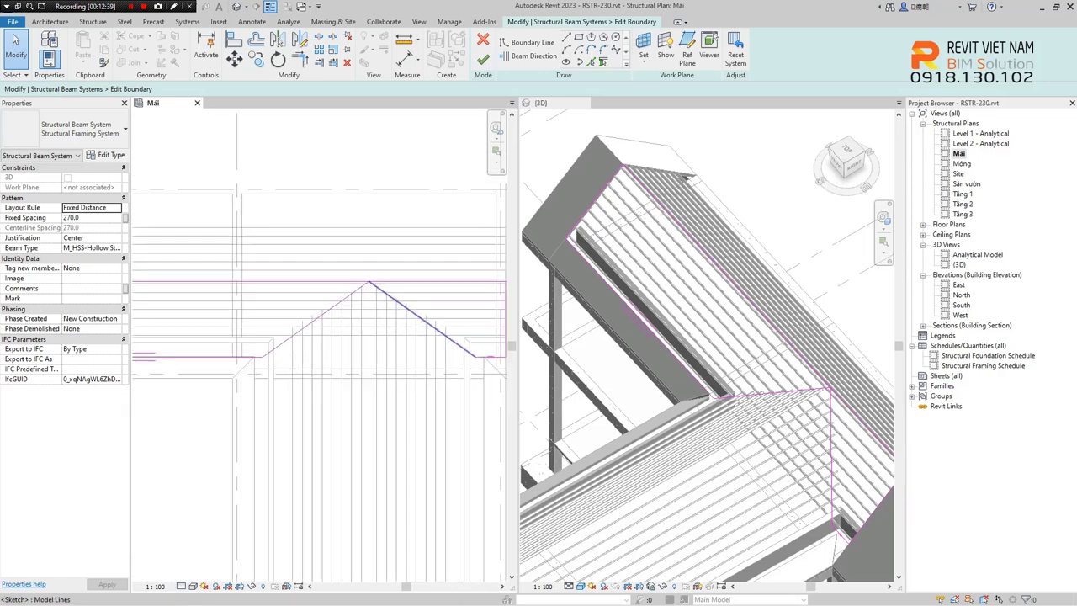
{"action": "scroll", "coordinate": [412, 299], "scroll_direction": "down", "scroll_amount": 1}
{"action": "scroll", "coordinate": [389, 297], "scroll_direction": "up", "scroll_amount": 2}
{"action": "scroll", "coordinate": [388, 297], "scroll_direction": "up", "scroll_amount": 2}
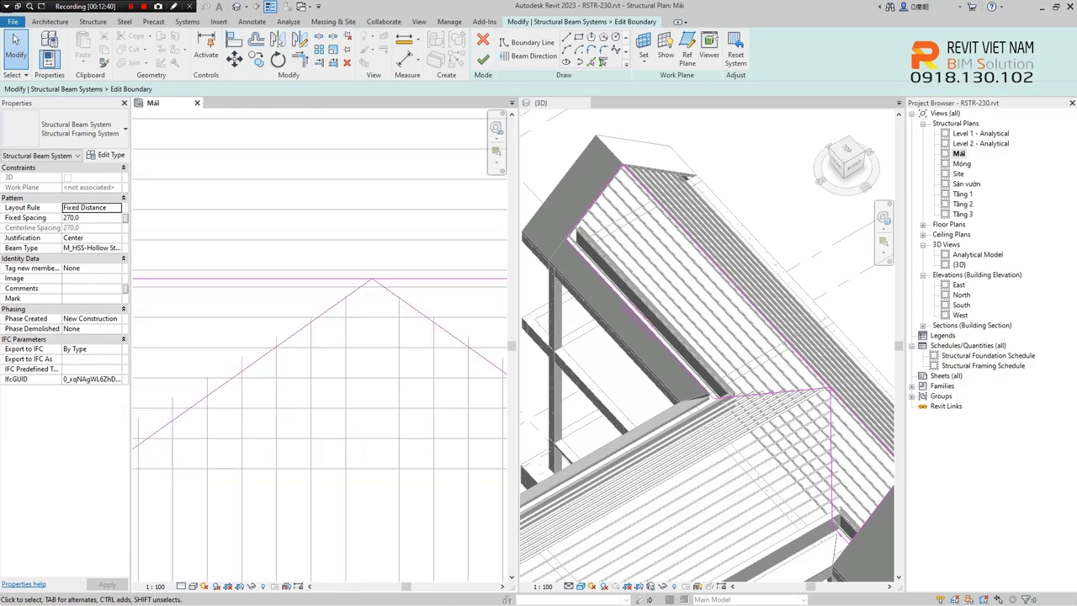
{"action": "left_click", "coordinate": [531, 42]}
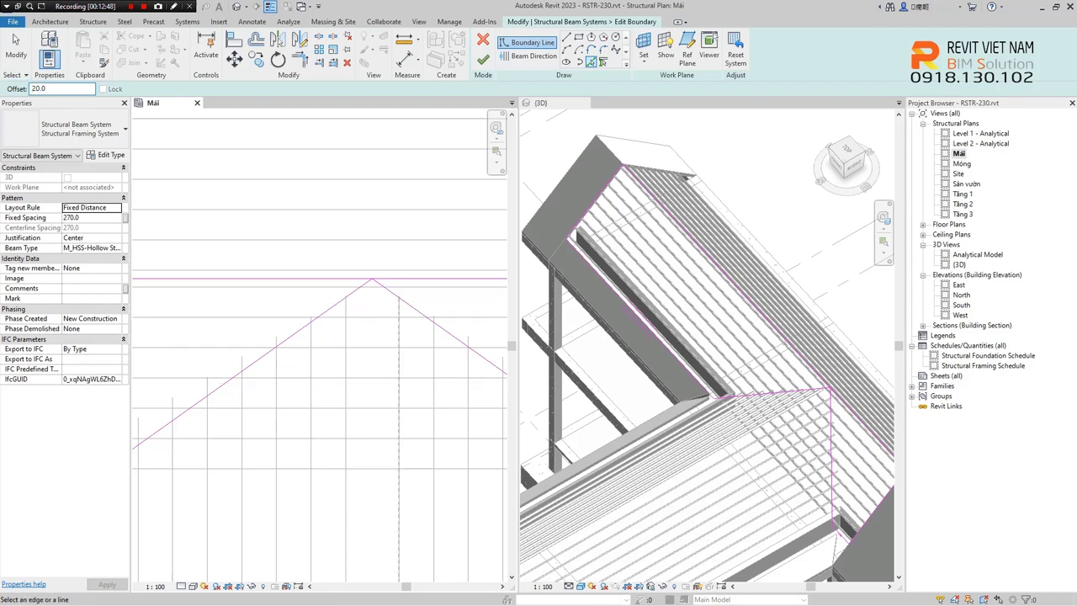
- Pick offset boundary lines along both roof slopes, then abandon a TR trim attempt
{"action": "left_click", "coordinate": [438, 326]}
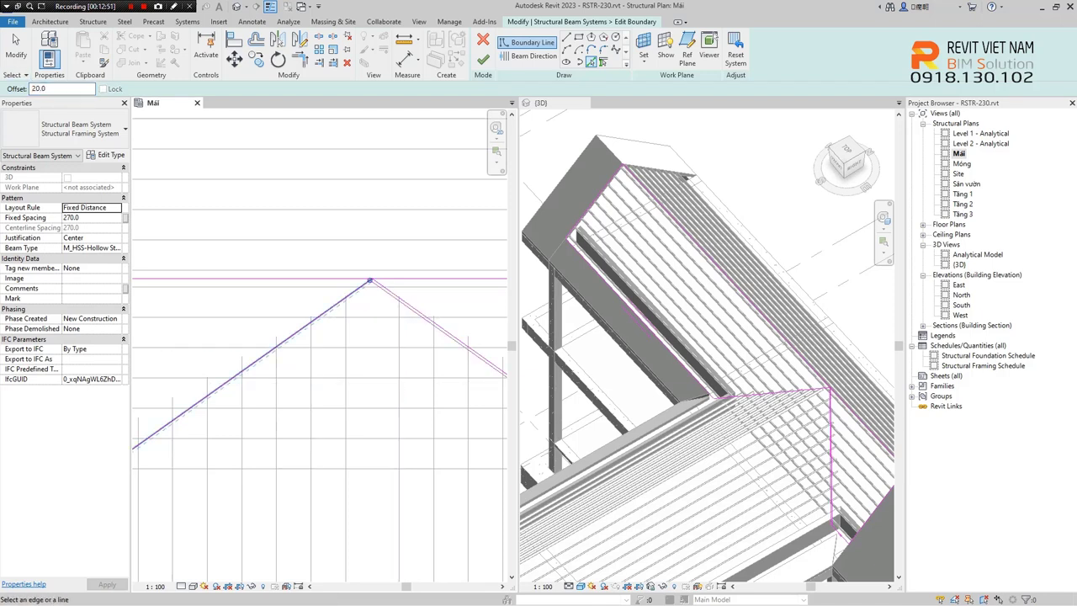
{"action": "left_click", "coordinate": [337, 305]}
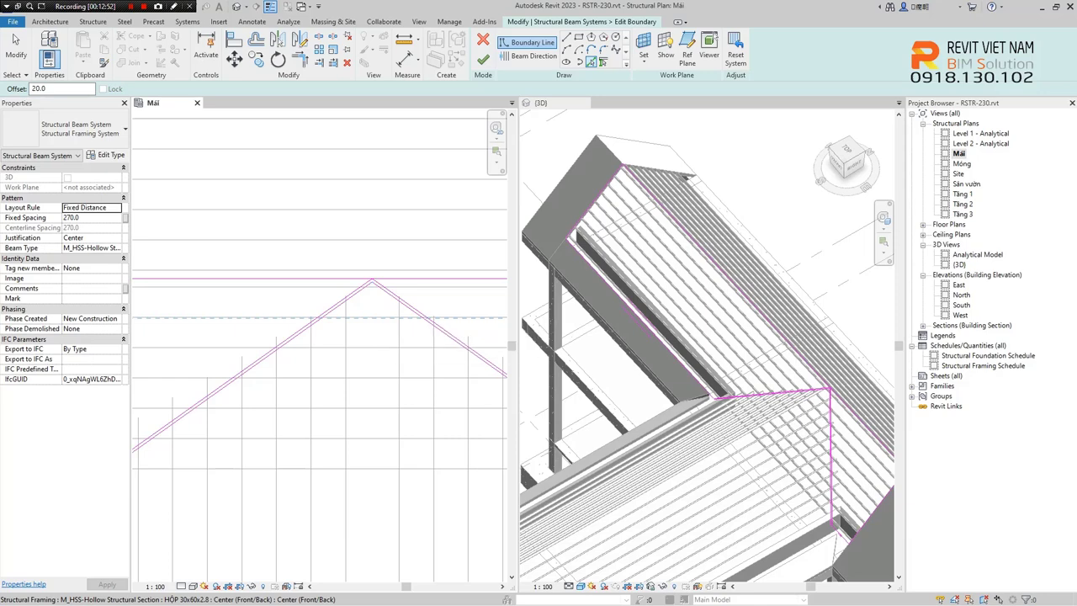
{"action": "key", "text": "Escape"}
{"action": "scroll", "coordinate": [371, 286], "scroll_direction": "up", "scroll_amount": 2}
{"action": "key", "text": "t"}
{"action": "key", "text": "r"}
{"action": "mouse_move", "coordinate": [277, 395]}
{"action": "middle_mouse_down"}
{"action": "mouse_move", "coordinate": [328, 319]}
{"action": "mouse_move", "coordinate": [471, 218]}
{"action": "middle_mouse_up"}
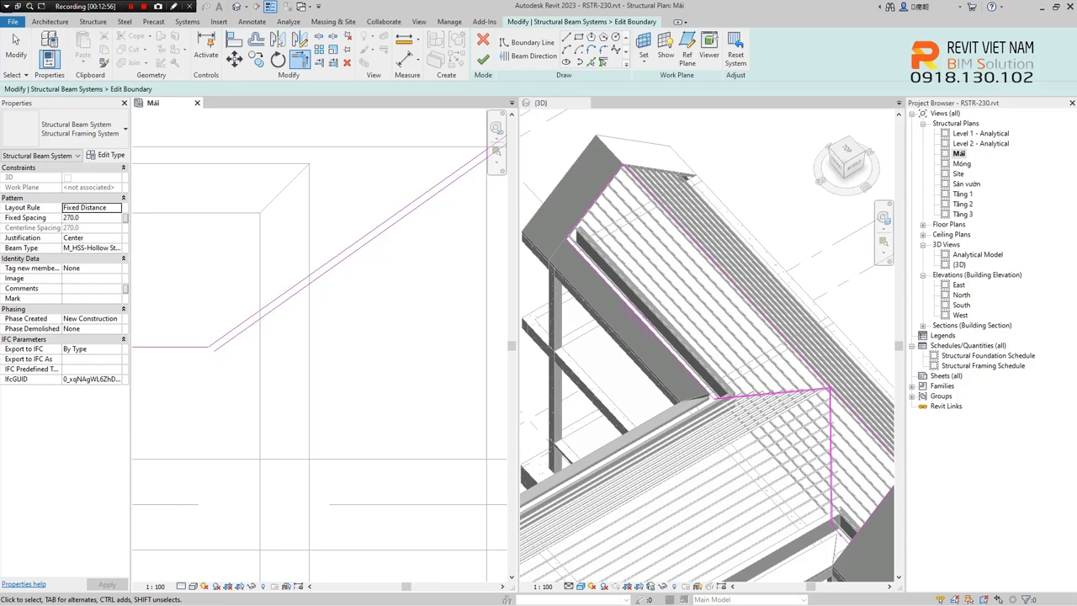
{"action": "left_click", "coordinate": [16, 47]}
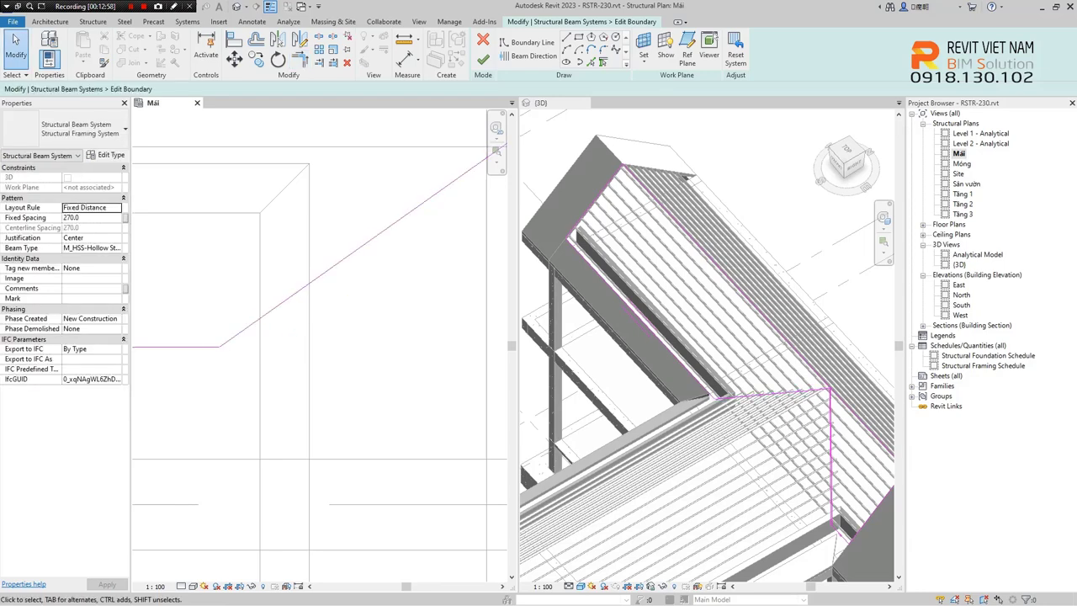
{"action": "scroll", "coordinate": [320, 345], "scroll_direction": "down", "scroll_amount": 2}
{"action": "middle_click_drag", "start_coordinate": [320, 345], "coordinate": [371, 387]}
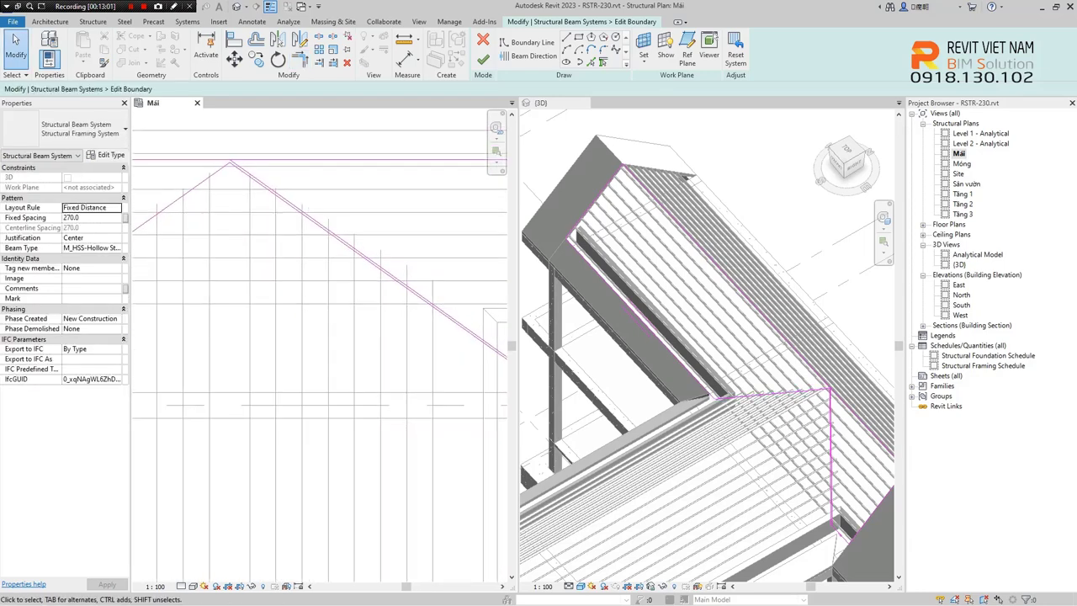
{"action": "scroll", "coordinate": [341, 272], "scroll_direction": "up", "scroll_amount": 2}
- Check a sloped line's length, select all seven sketch lines, and attempt Finish Edit Mode
{"action": "left_click", "coordinate": [354, 217]}
{"action": "scroll", "coordinate": [480, 373], "scroll_direction": "down", "scroll_amount": 2}
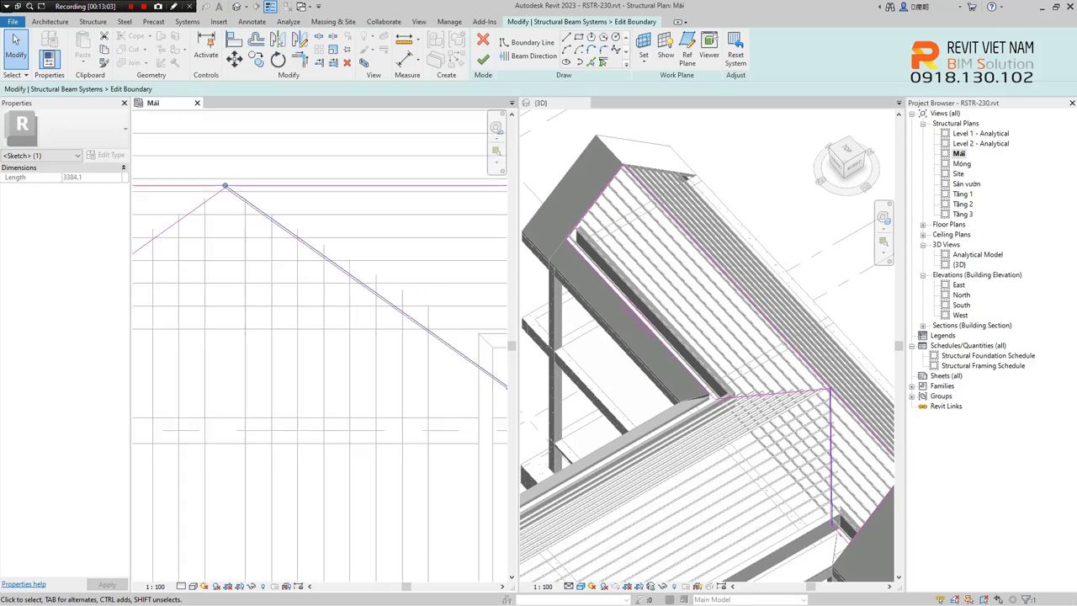
{"action": "middle_click_drag", "start_coordinate": [481, 373], "coordinate": [481, 376]}
{"action": "key", "text": "Escape"}
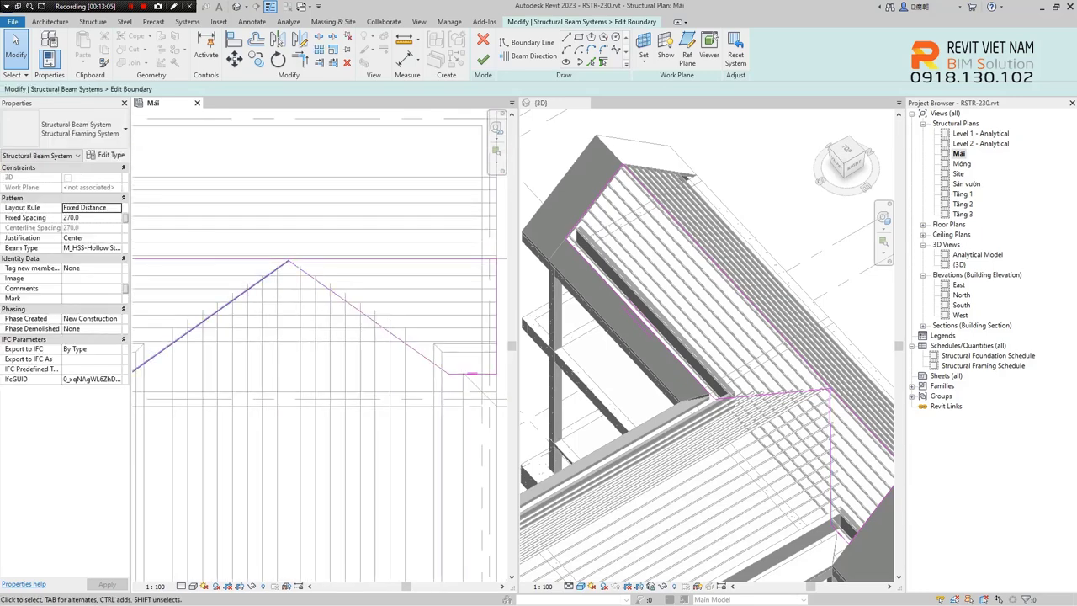
{"action": "mouse_move", "coordinate": [320, 336]}
{"action": "middle_mouse_down"}
{"action": "mouse_move", "coordinate": [398, 349]}
{"action": "mouse_move", "coordinate": [403, 363]}
{"action": "middle_mouse_up"}
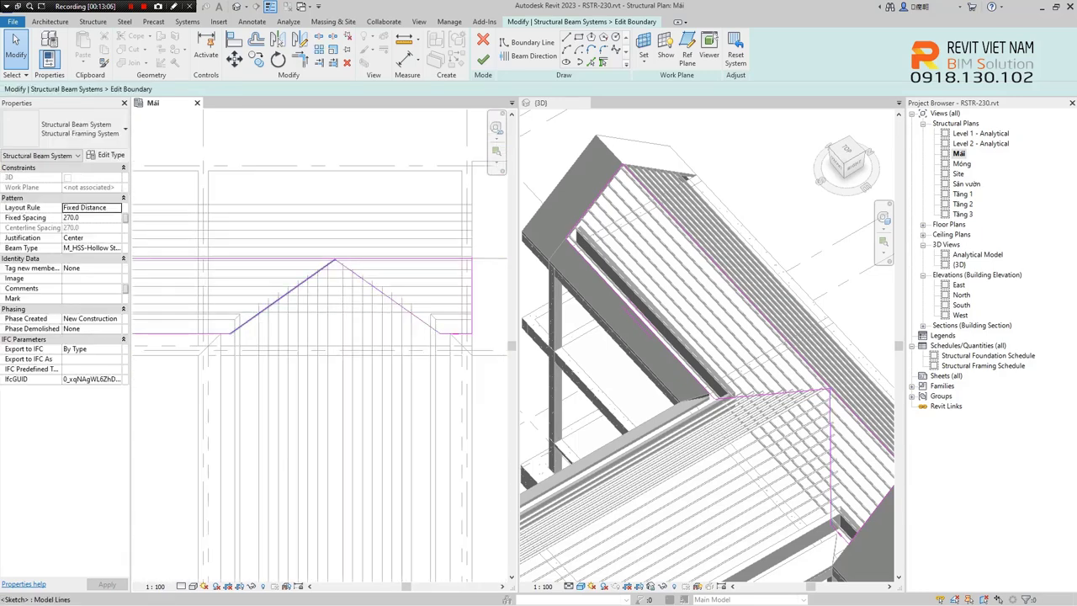
{"action": "key", "text": "Tab"}
{"action": "left_click", "coordinate": [284, 295]}
{"action": "scroll", "coordinate": [285, 295], "scroll_direction": "down", "scroll_amount": 2}
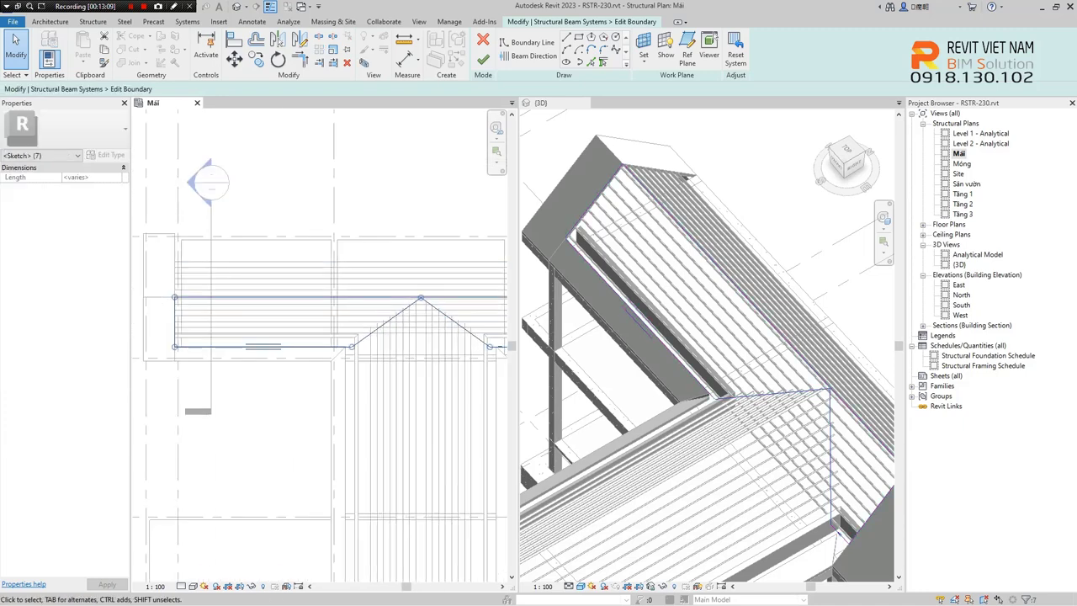
{"action": "left_click", "coordinate": [482, 59]}
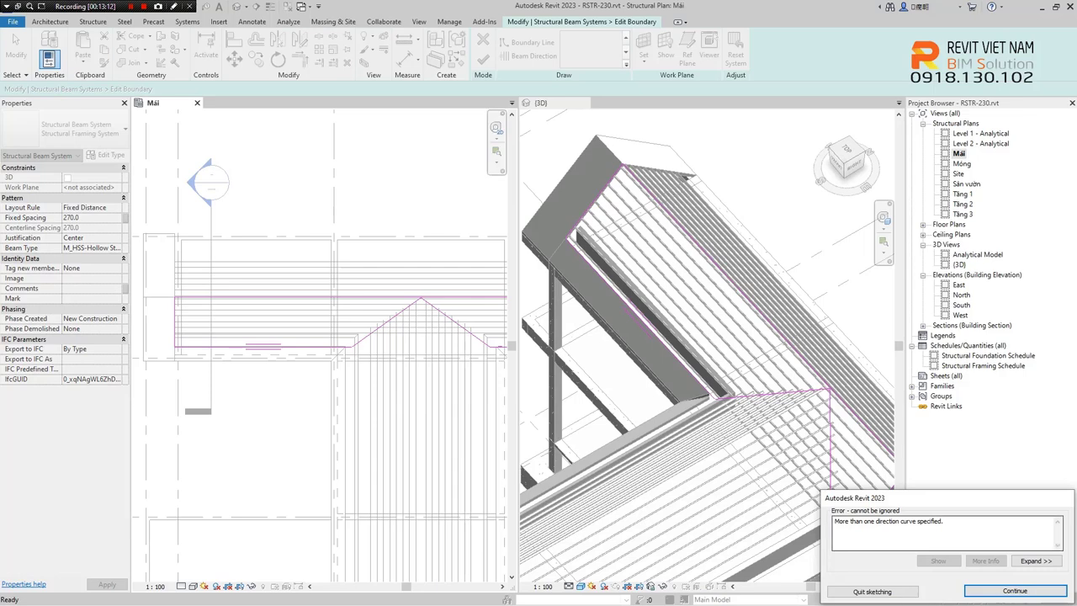
- Dismiss the error and pick boundary lines offset 30 along both slopes
{"action": "key", "text": "Return"}
{"action": "scroll", "coordinate": [444, 305], "scroll_direction": "up", "scroll_amount": 2}
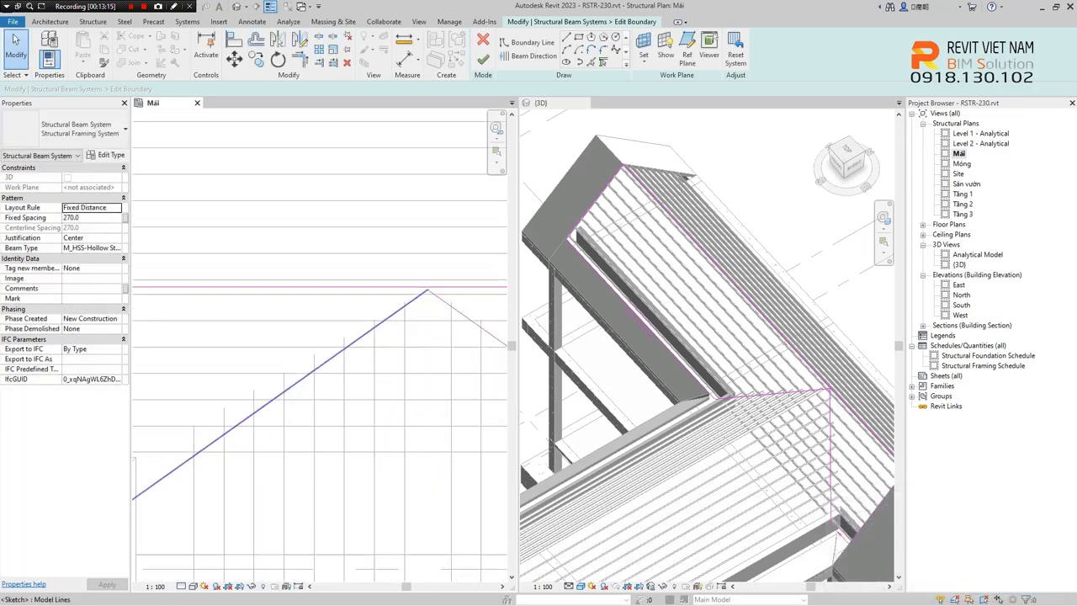
{"action": "scroll", "coordinate": [444, 305], "scroll_direction": "up", "scroll_amount": 1}
{"action": "left_click", "coordinate": [528, 42]}
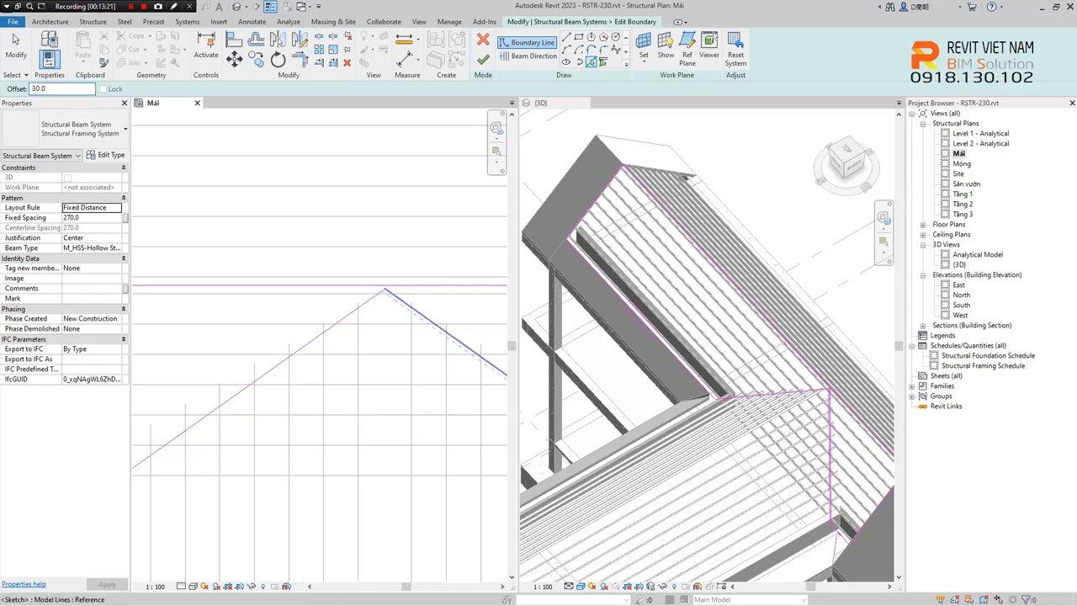
{"action": "left_click", "coordinate": [385, 293]}
{"action": "key", "text": "Escape"}
{"action": "key", "text": "Escape"}
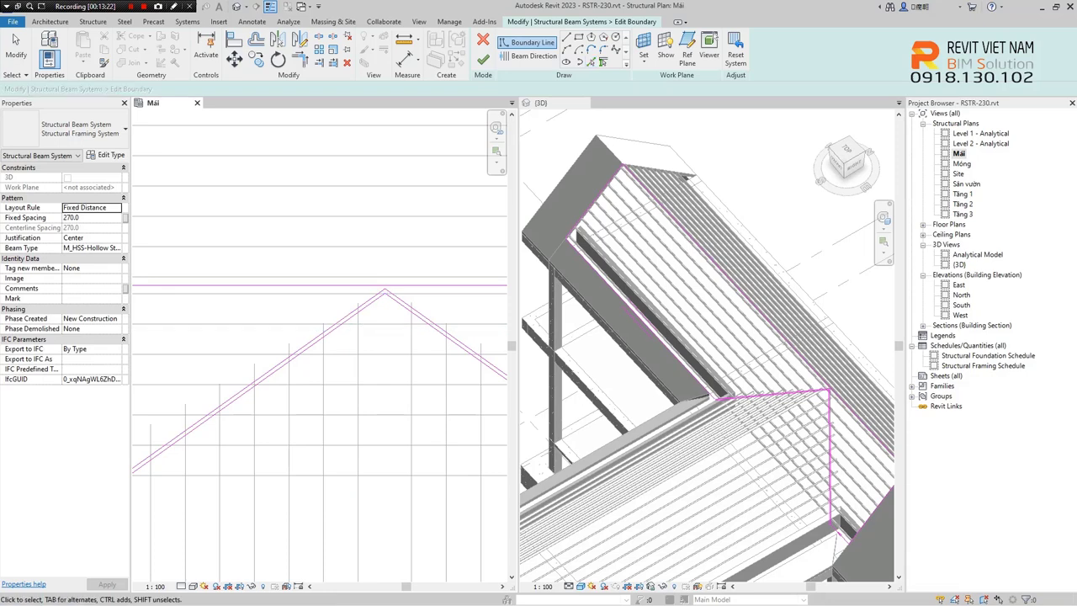
- Check the left slope line's length, recenter on the gable outline, and choose Beam Direction
{"action": "scroll", "coordinate": [380, 287], "scroll_direction": "up", "scroll_amount": 1}
{"action": "left_click", "coordinate": [375, 288]}
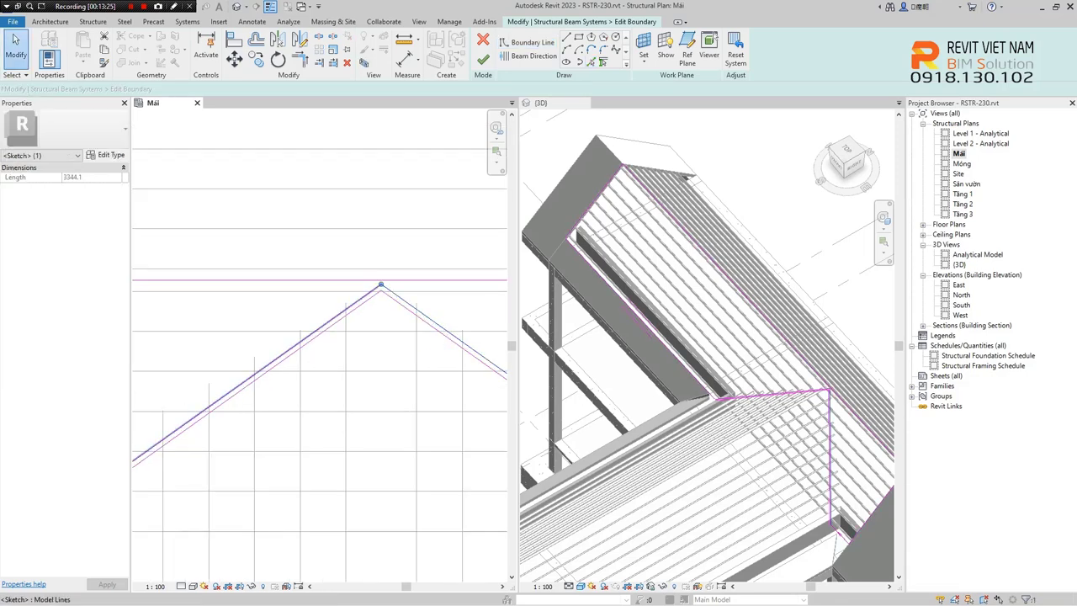
{"action": "key", "text": "Escape"}
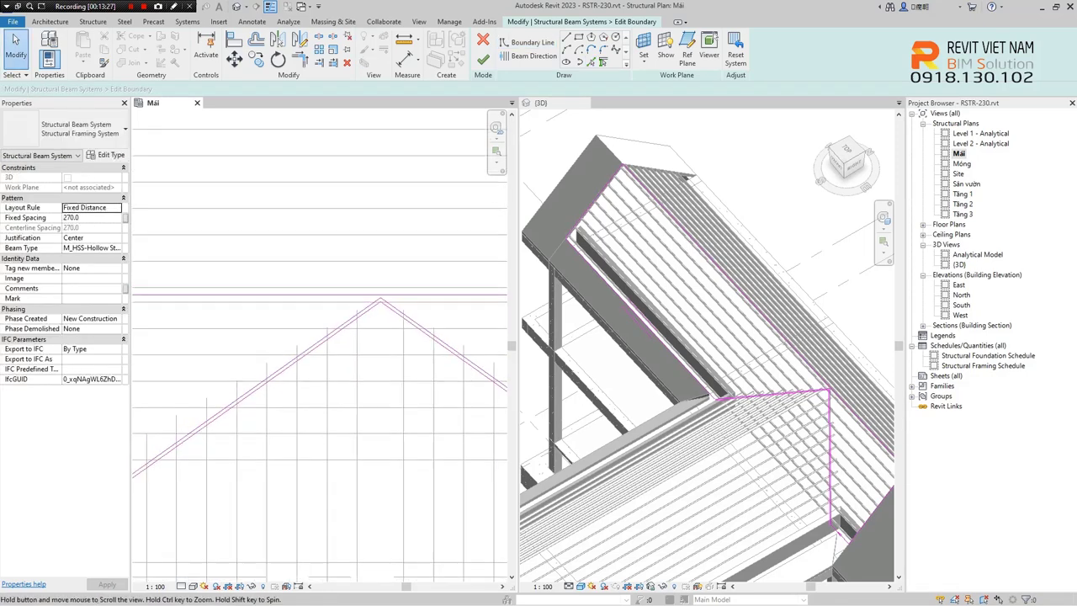
{"action": "mouse_move", "coordinate": [219, 405]}
{"action": "middle_mouse_down"}
{"action": "mouse_move", "coordinate": [361, 279]}
{"action": "mouse_move", "coordinate": [191, 337]}
{"action": "middle_mouse_up"}
{"action": "scroll", "coordinate": [345, 273], "scroll_direction": "down", "scroll_amount": 2}
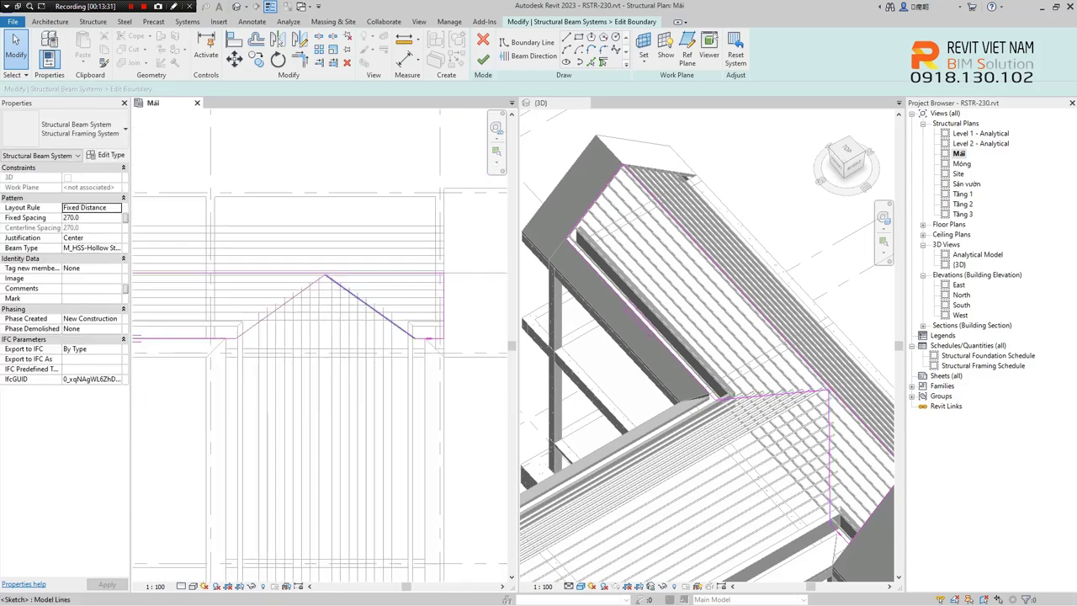
{"action": "scroll", "coordinate": [346, 273], "scroll_direction": "down", "scroll_amount": 2}
{"action": "scroll", "coordinate": [346, 274], "scroll_direction": "down", "scroll_amount": 1}
{"action": "middle_click_drag", "start_coordinate": [346, 274], "coordinate": [398, 289]}
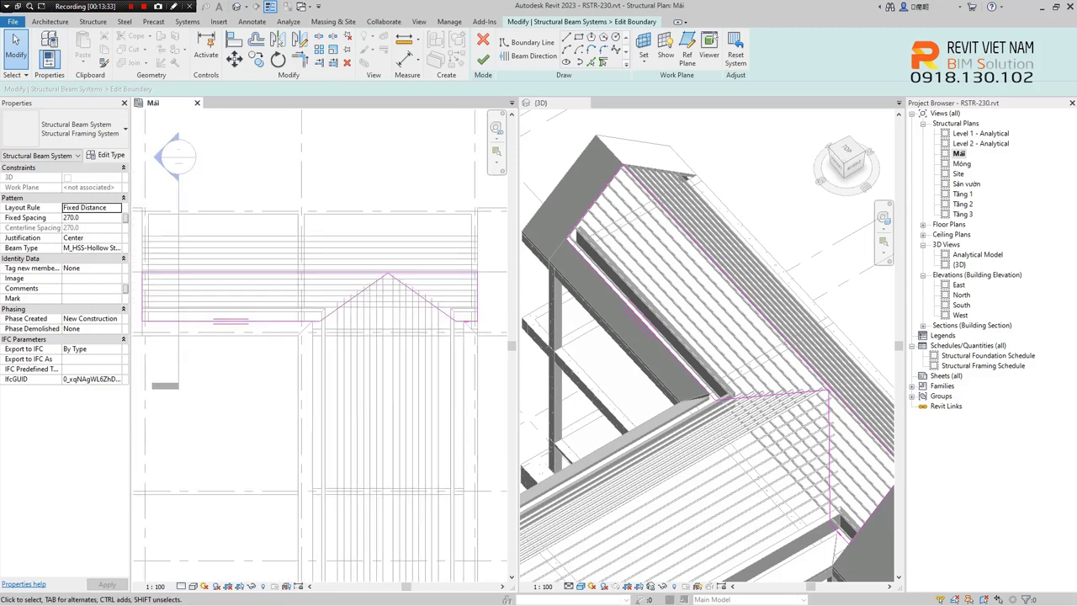
{"action": "left_click", "coordinate": [533, 56]}
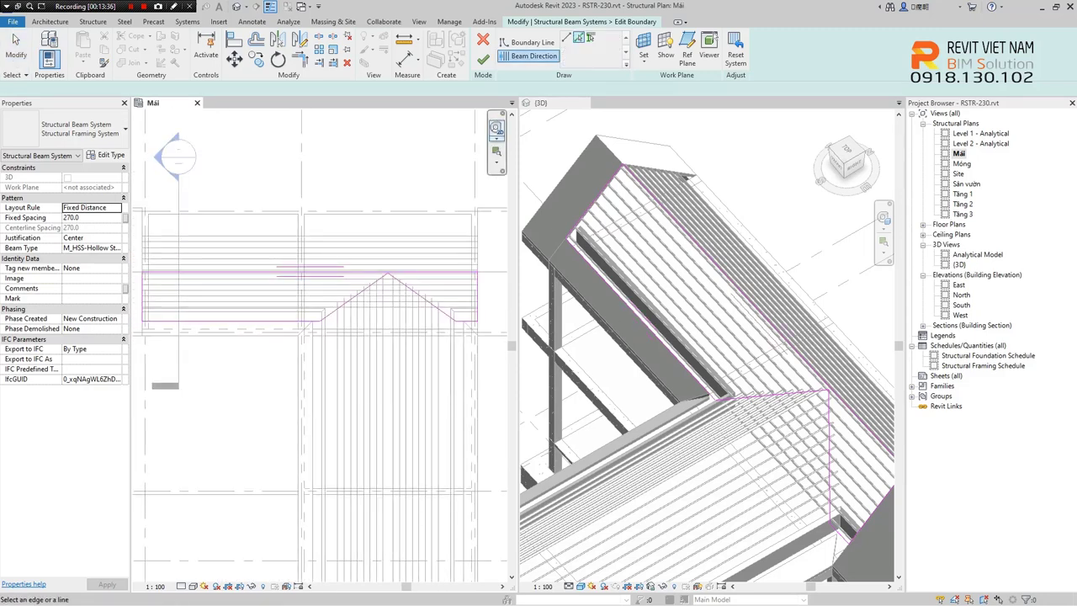
- Finish the boundary sketch, orbit 3D to check the gable-edge HSS purlins, then reactivate the Mái plan
{"action": "scroll", "coordinate": [424, 281], "scroll_direction": "up", "scroll_amount": 4}
{"action": "left_click", "coordinate": [483, 59]}
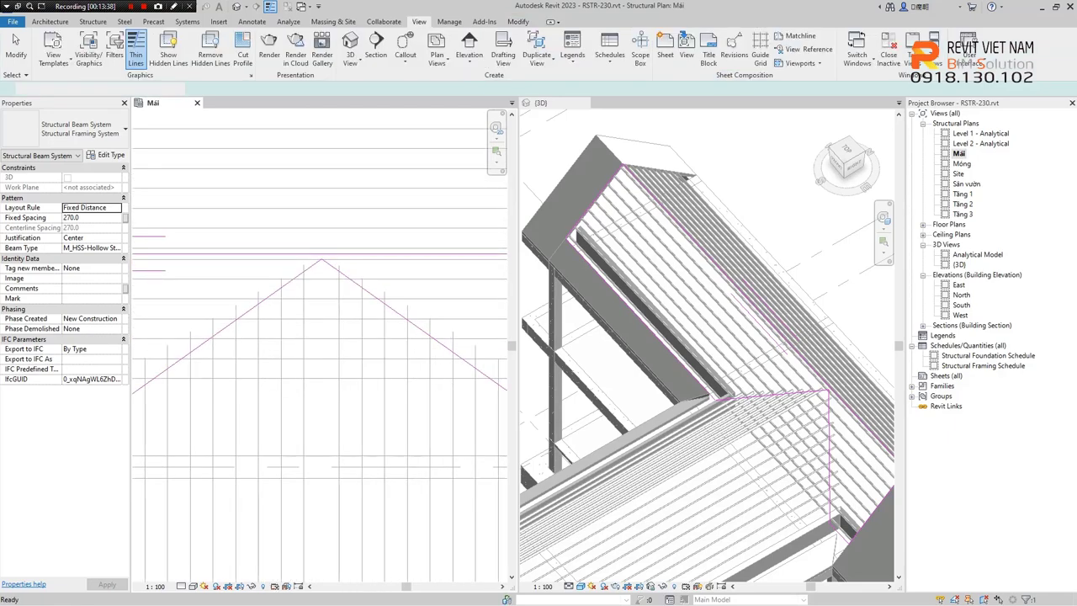
{"action": "scroll", "coordinate": [707, 337], "scroll_direction": "down", "scroll_amount": 3}
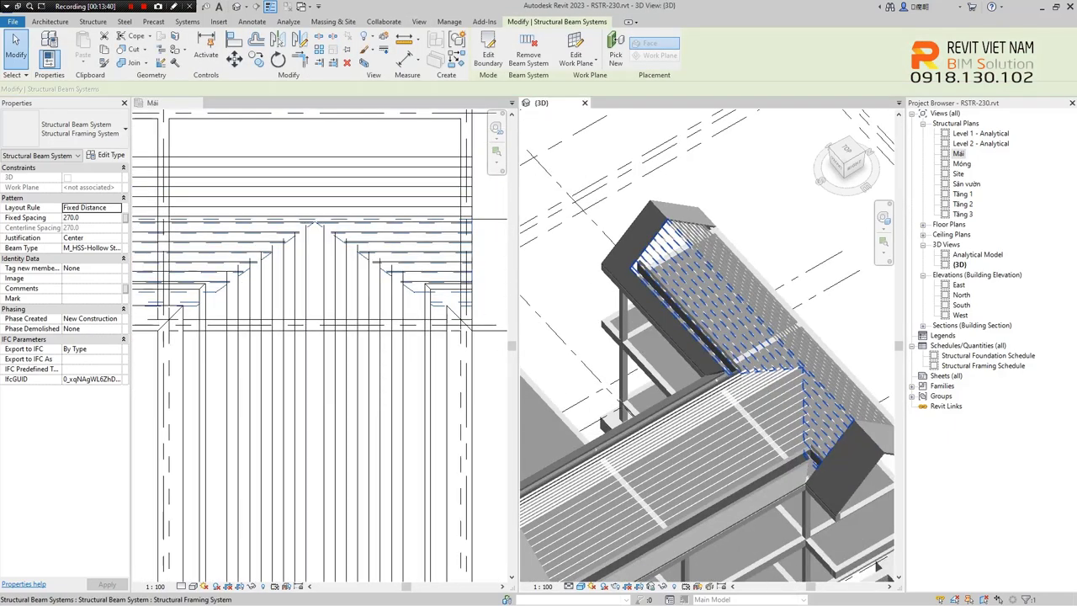
{"action": "mouse_move", "coordinate": [706, 337]}
{"action": "middle_mouse_down", "text": "shift"}
{"action": "mouse_move", "coordinate": [758, 353]}
{"action": "mouse_move", "coordinate": [723, 362]}
{"action": "mouse_move", "coordinate": [774, 438]}
{"action": "mouse_move", "coordinate": [808, 370]}
{"action": "mouse_move", "coordinate": [867, 454]}
{"action": "middle_mouse_up", "text": "shift"}
{"action": "scroll", "coordinate": [740, 345], "scroll_direction": "up", "scroll_amount": 5}
{"action": "middle_click_drag", "start_coordinate": [738, 319], "coordinate": [681, 391], "text": "shift"}
{"action": "scroll", "coordinate": [319, 337], "scroll_direction": "down", "scroll_amount": 3}
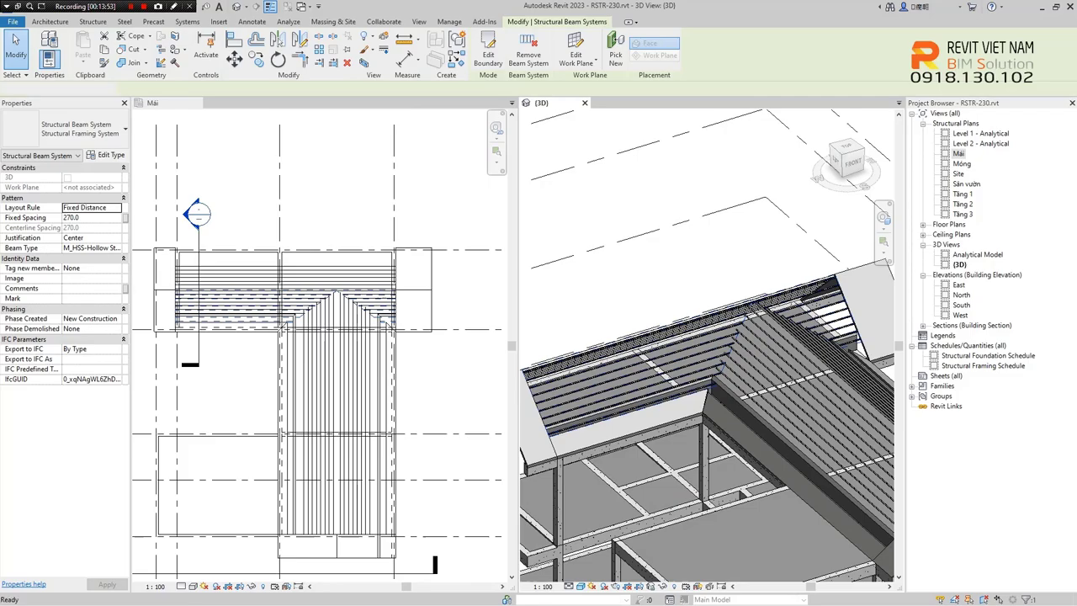
{"action": "left_click", "coordinate": [320, 337]}
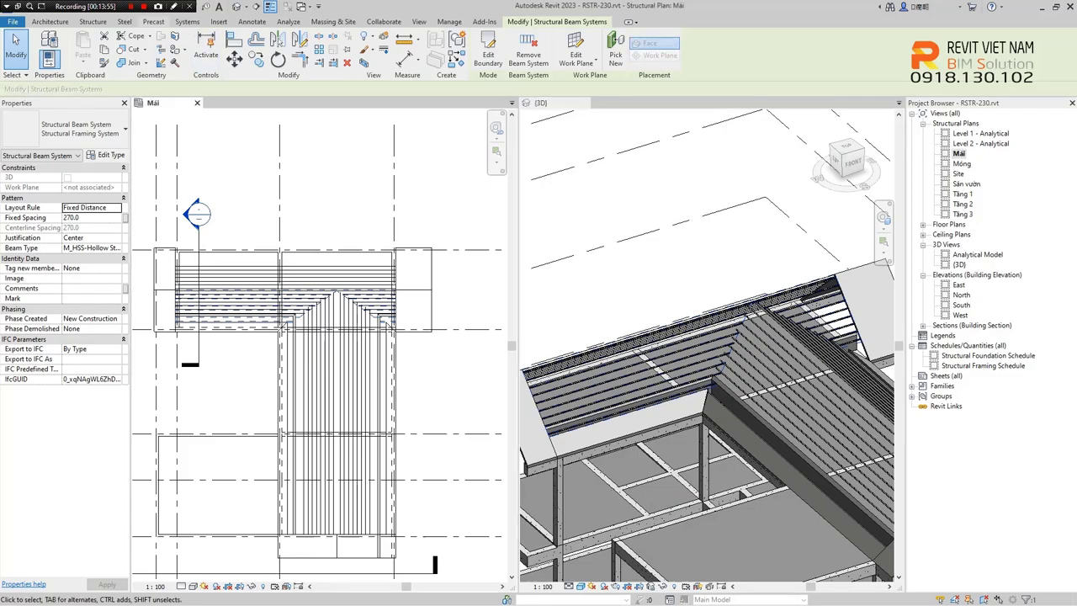